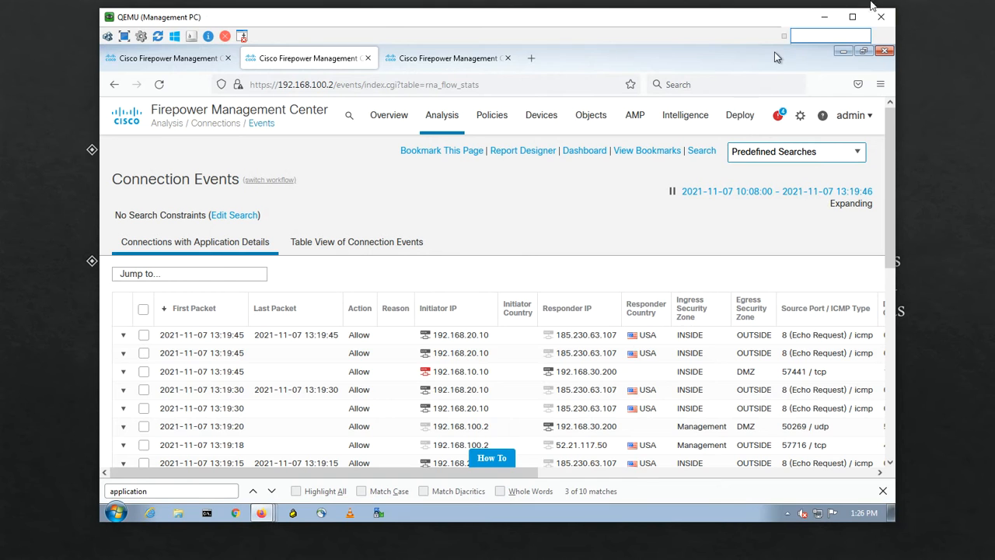
Step: From the dashboard, go to Policies > Correlation > Traffic Profiles and begin a new profile
left_click(182, 57)
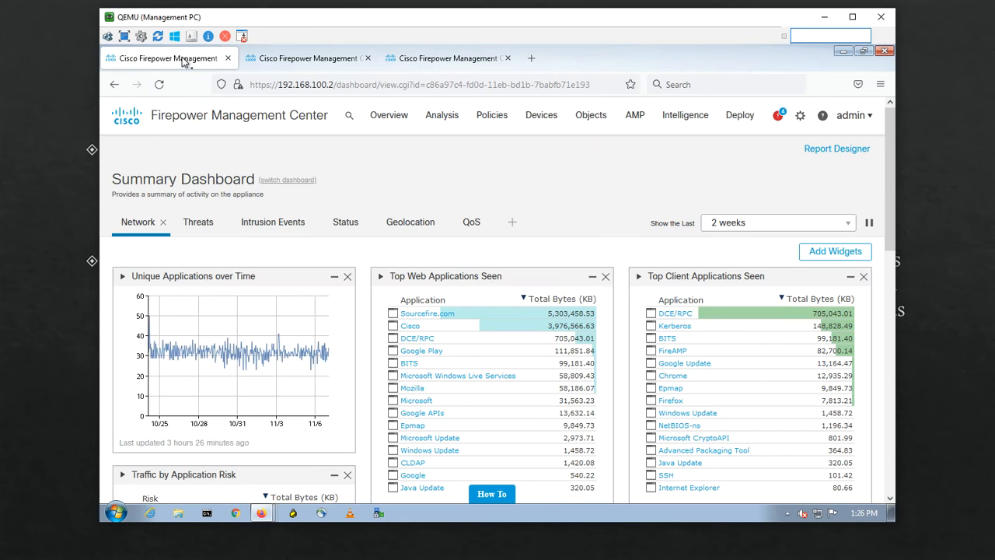
mouse_move(458, 122)
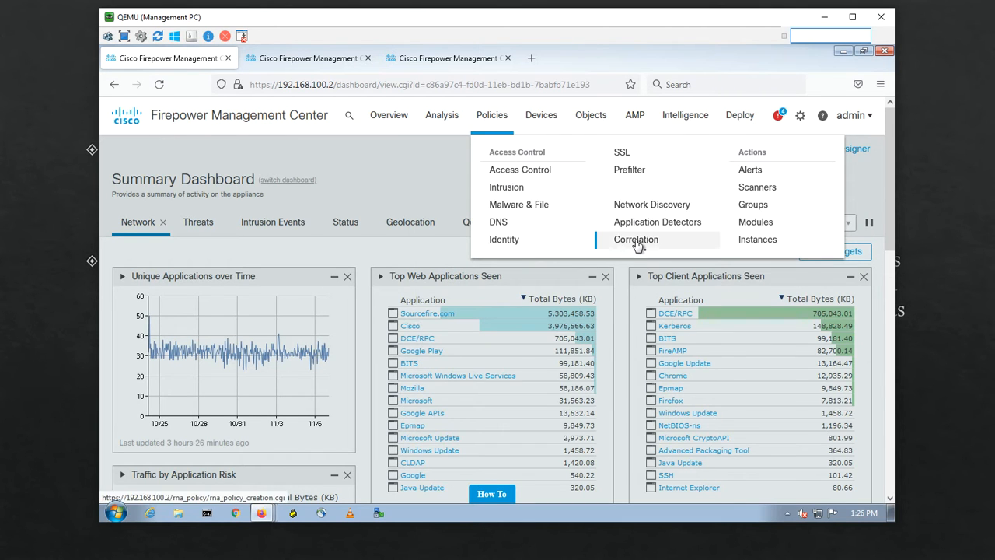
left_click(637, 240)
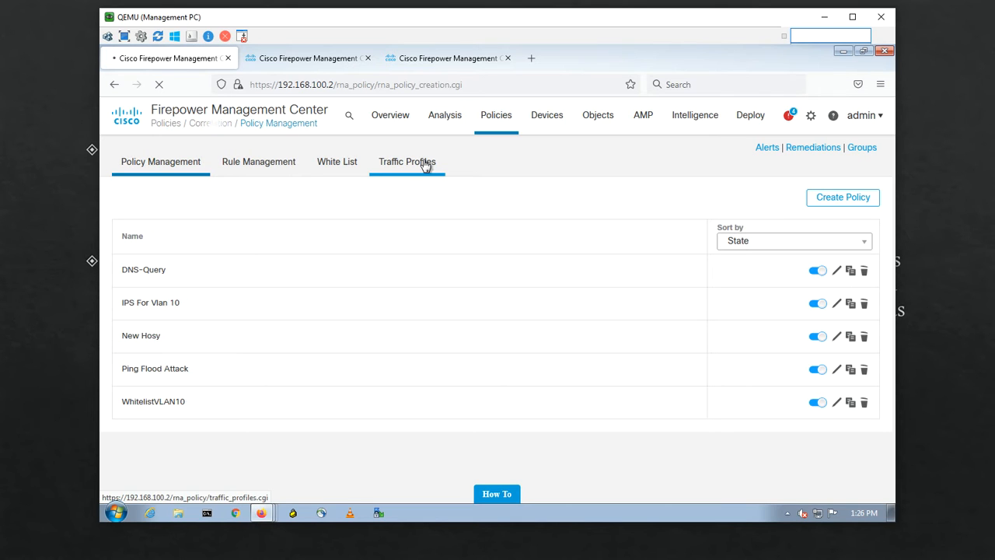
left_click(426, 165)
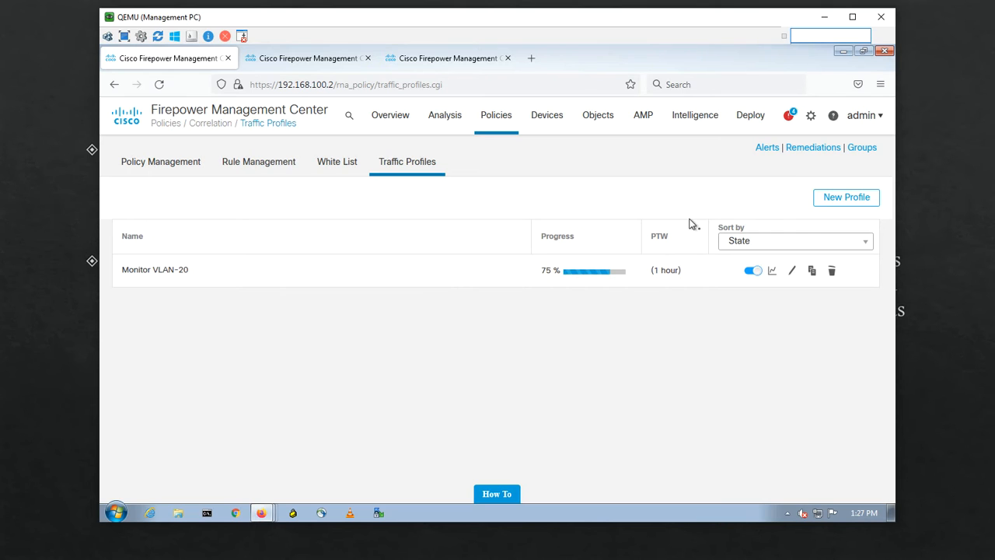
left_click(832, 202)
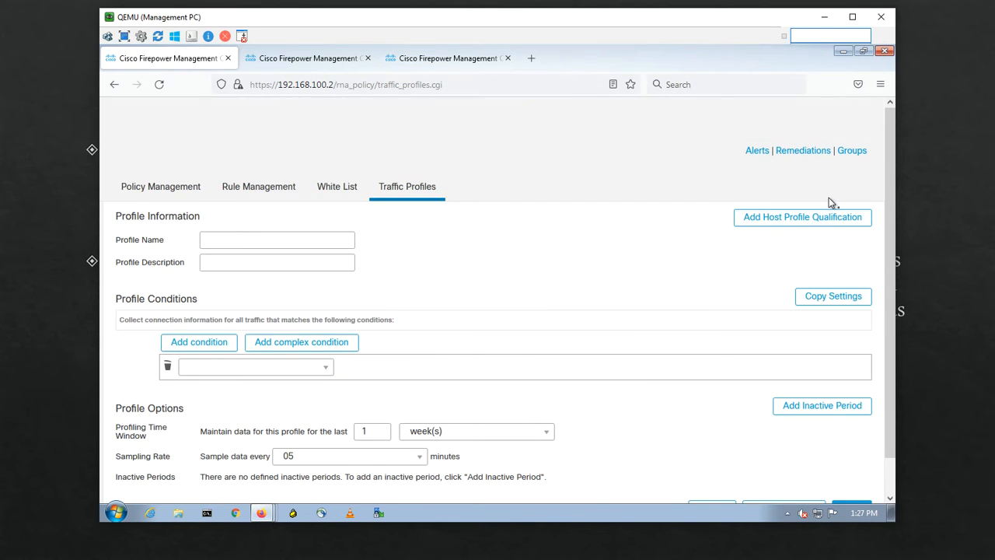
Step: Name the profile MonitorVLAN10 with condition Either Initiator IP or Responder IP is in 192.168.10.0/24
left_click(216, 239)
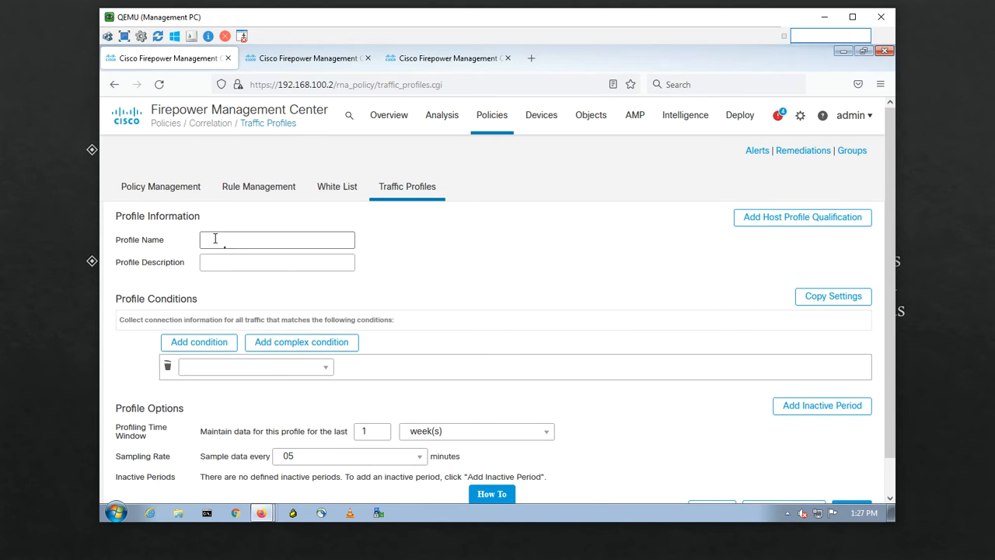
type("Moni")
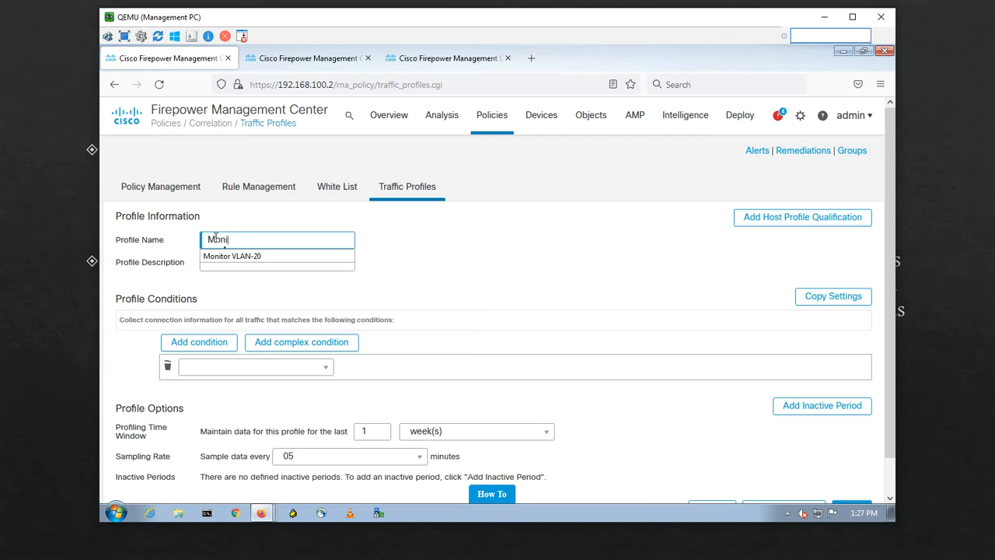
type("torVLAN10")
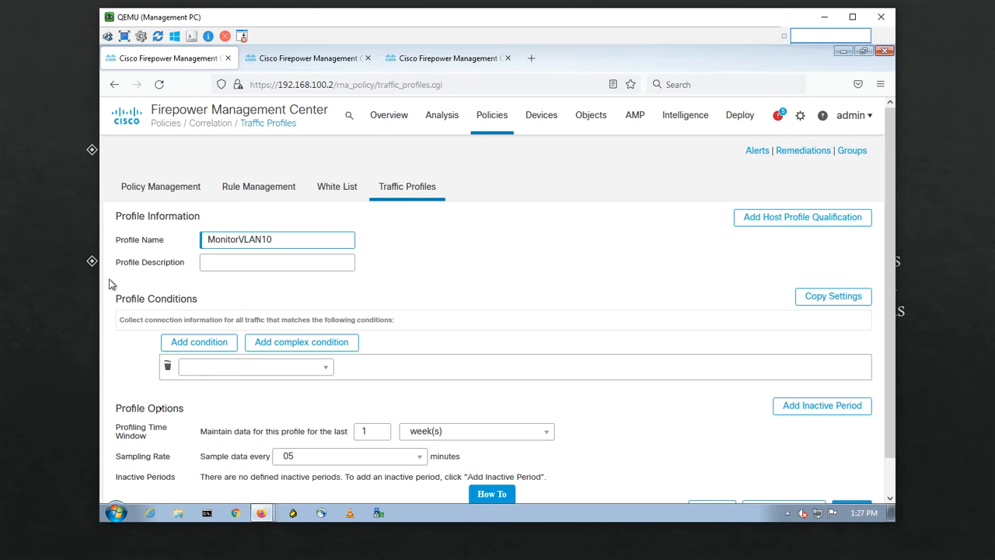
left_click(236, 369)
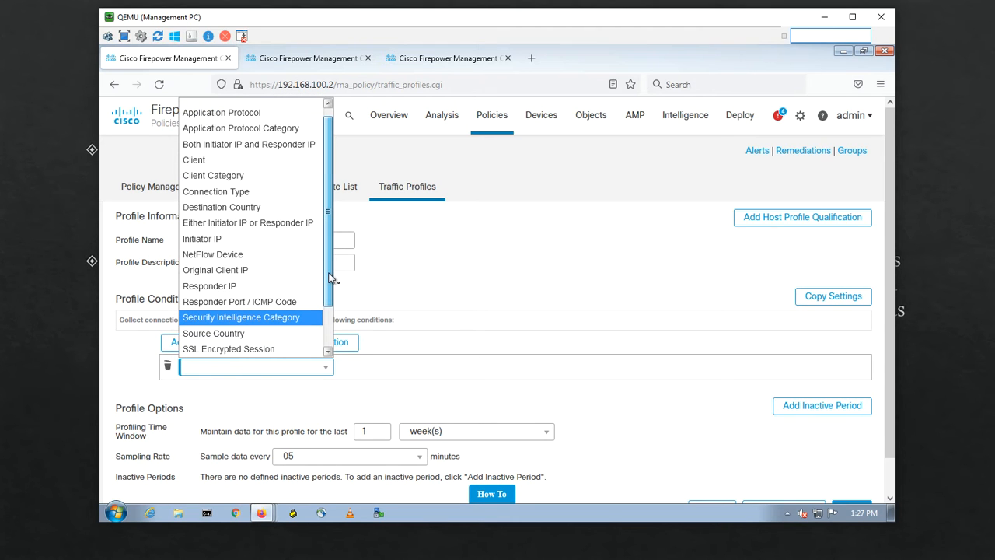
mouse_move(330, 278)
left_mouse_down()
mouse_move(327, 300)
mouse_move(330, 268)
left_mouse_up()
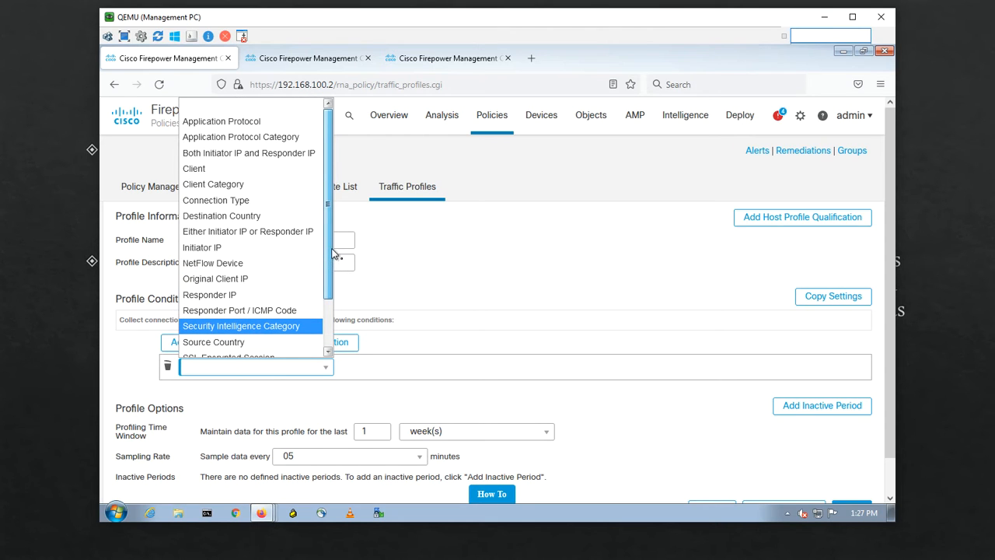
left_click(248, 231)
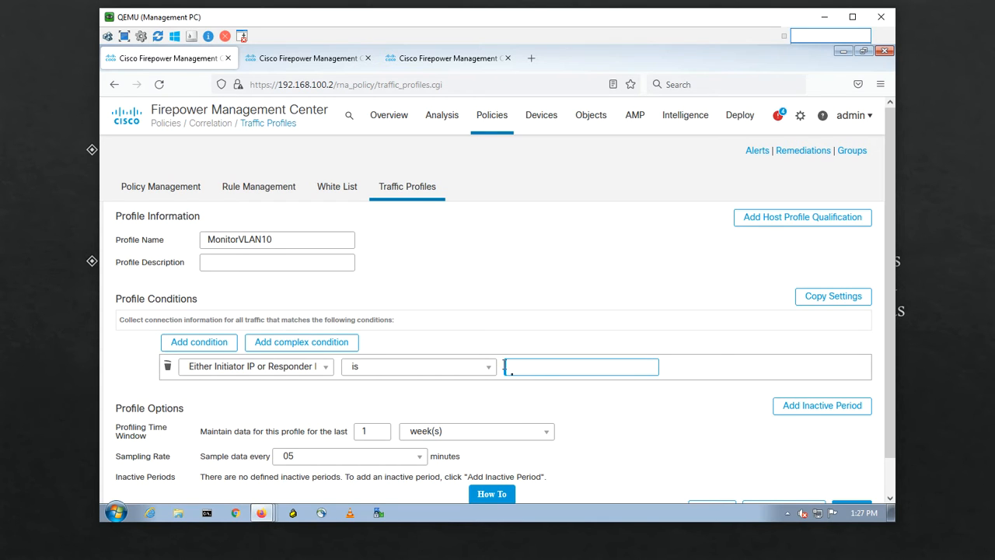
left_click(488, 369)
left_click(429, 400)
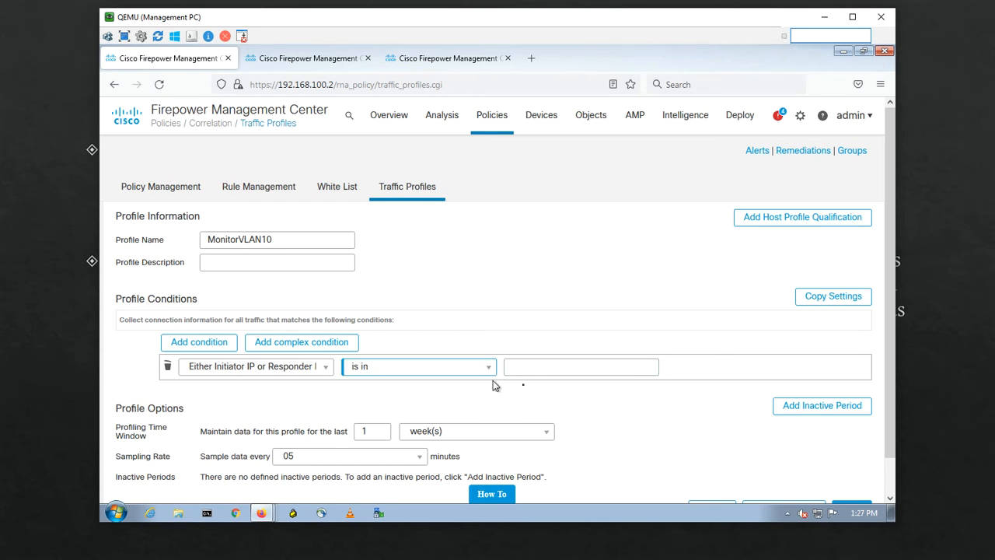
left_click(518, 370)
type("192")
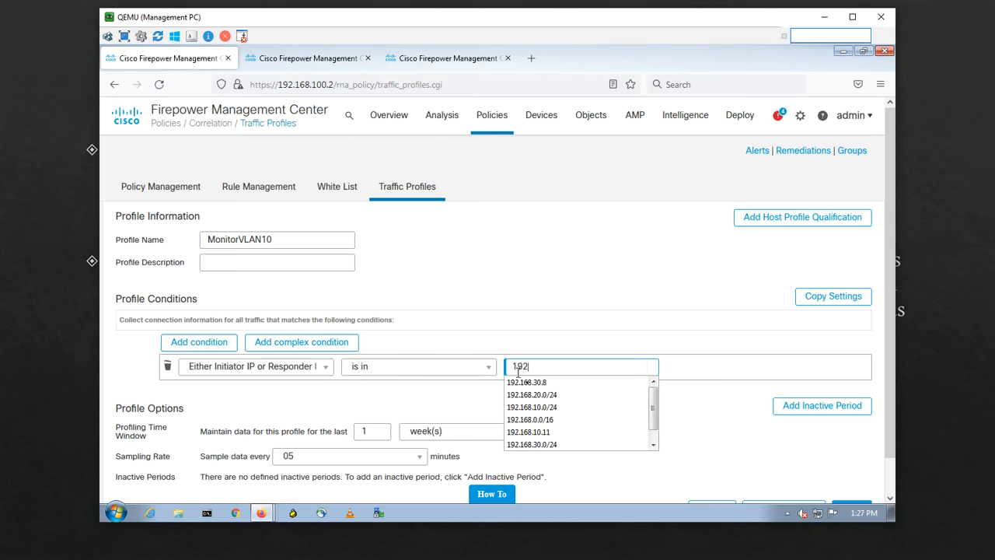
type(".168.10.")
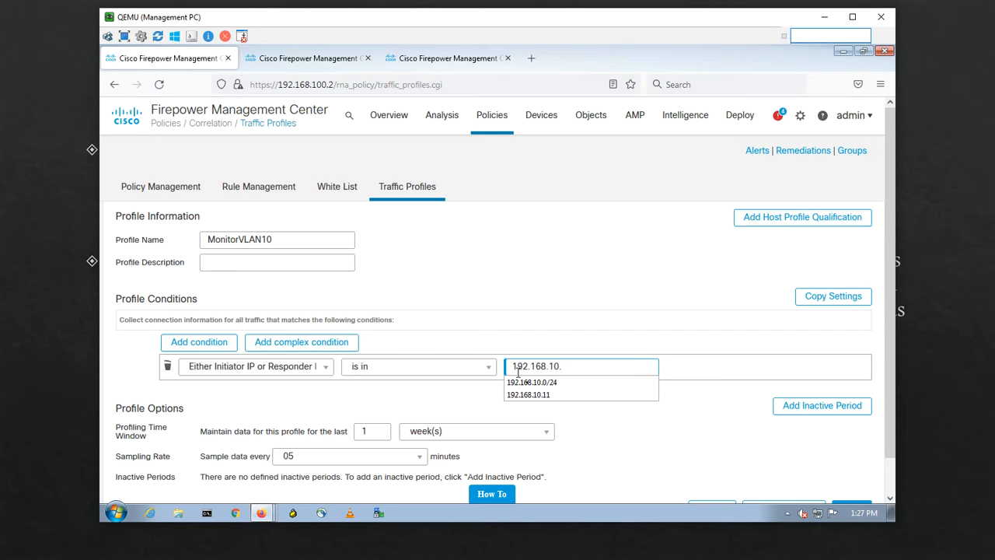
type("0/24")
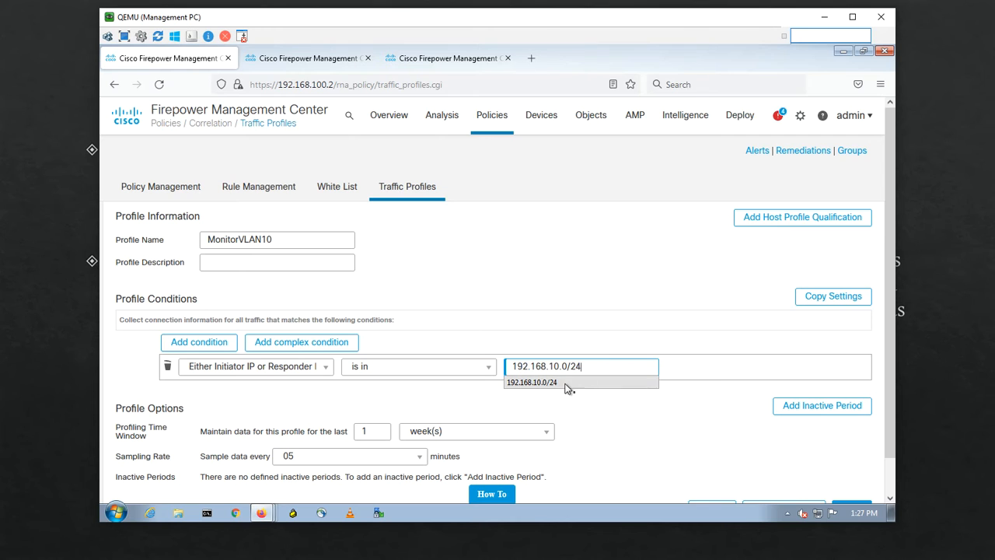
left_click(567, 383)
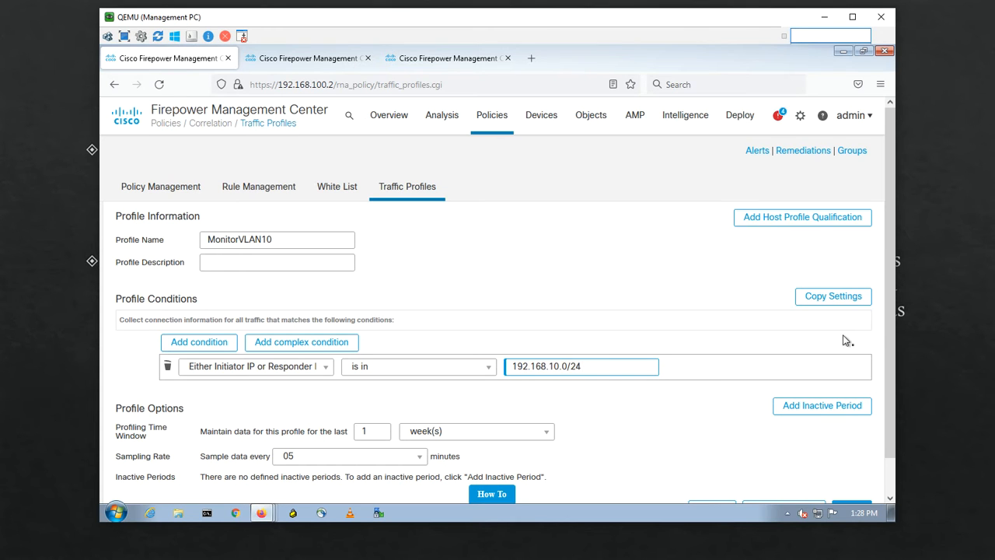
left_click_drag(891, 330, 885, 372)
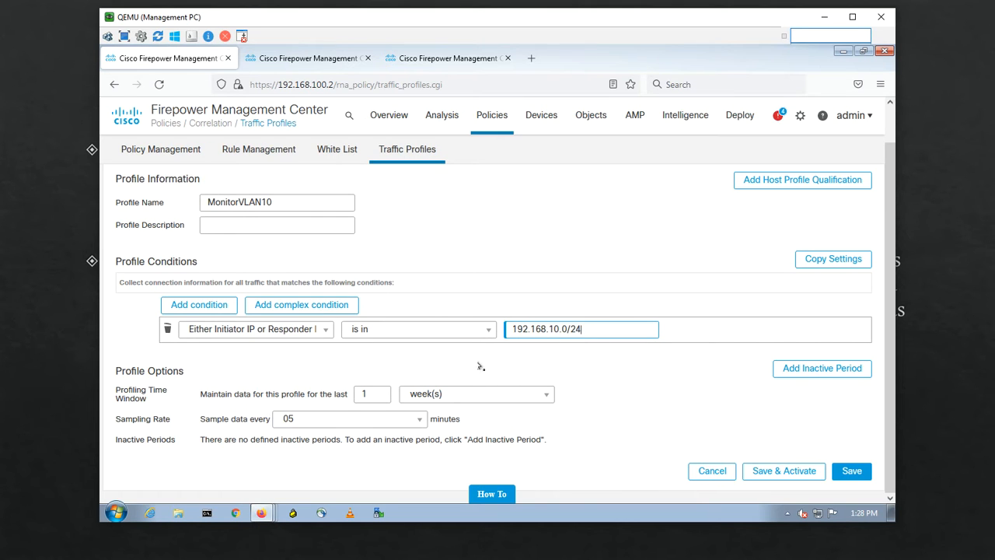
Step: Set the profiling window unit to hours, save and activate MonitorVLAN10, and view Monitor VLAN-20's graph
left_click(477, 401)
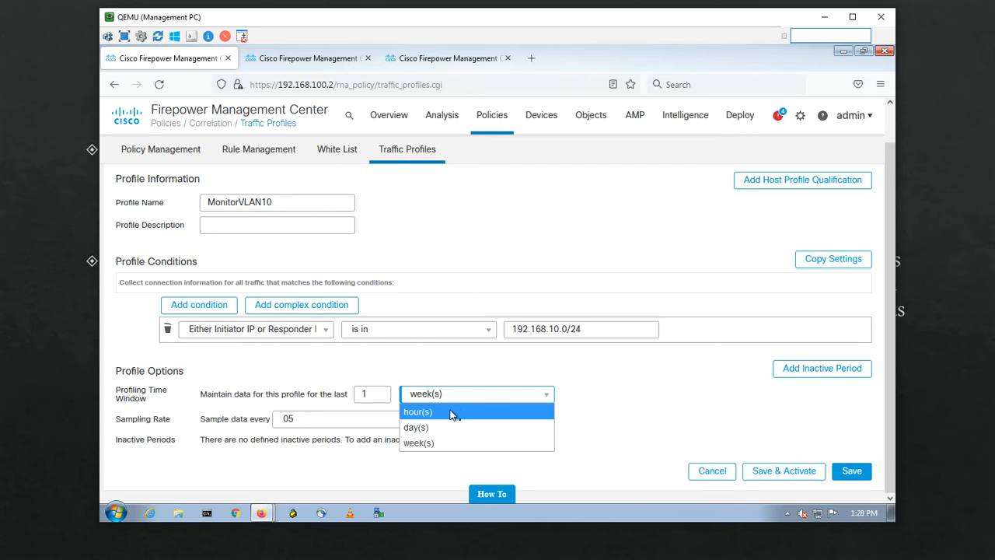
left_click(454, 413)
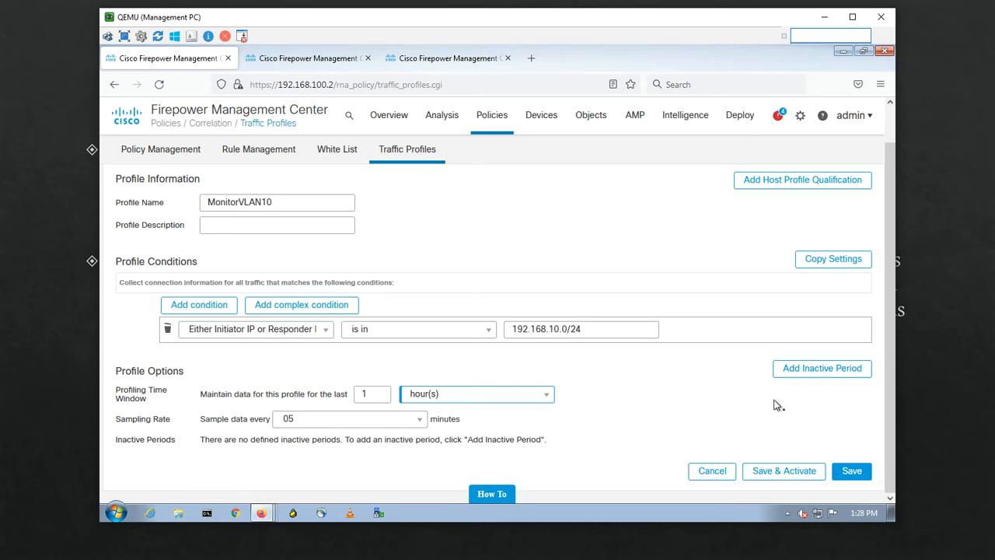
left_click(779, 477)
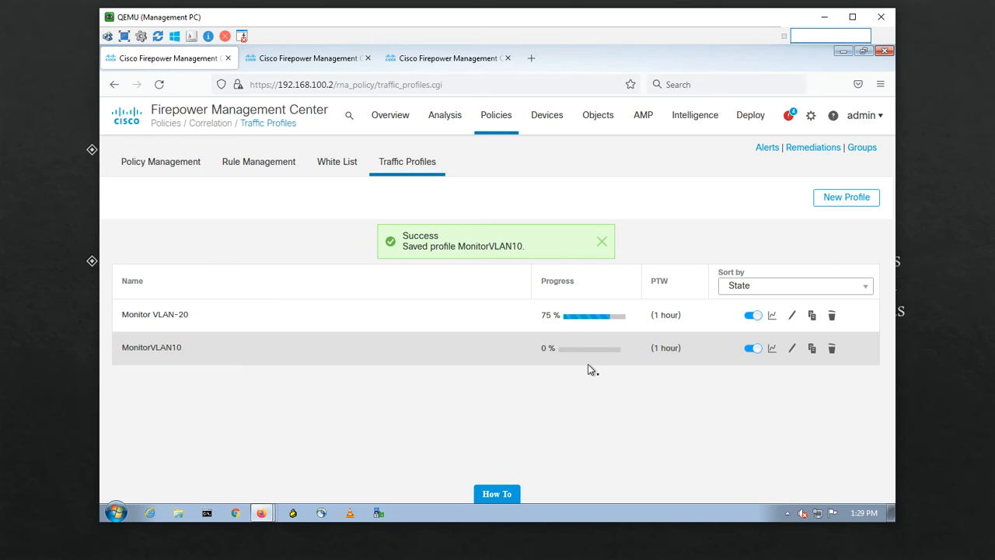
left_click(773, 317)
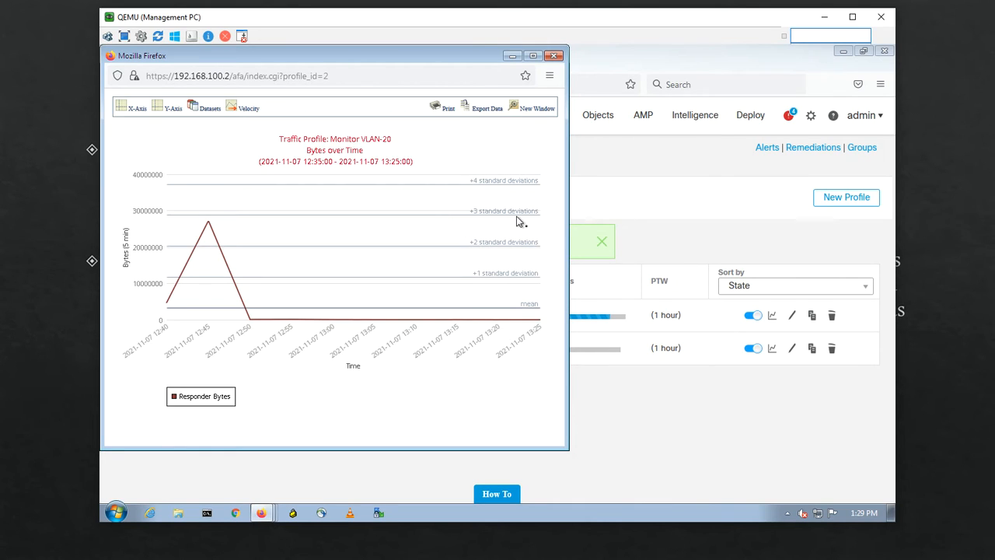
Step: Review the Monitor VLAN-20 Bytes over Time graph, close it, and go to Rule Management
left_click(512, 57)
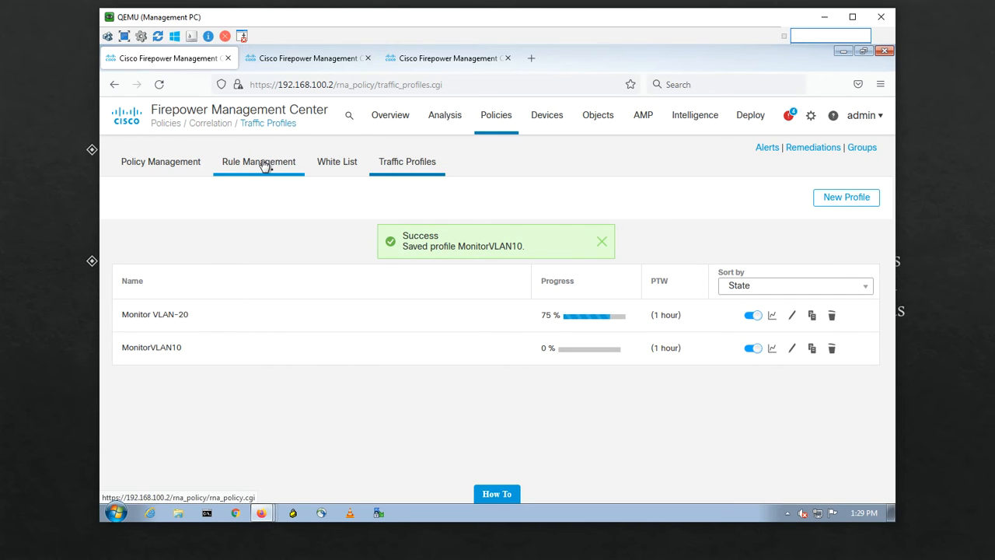
left_click(772, 315)
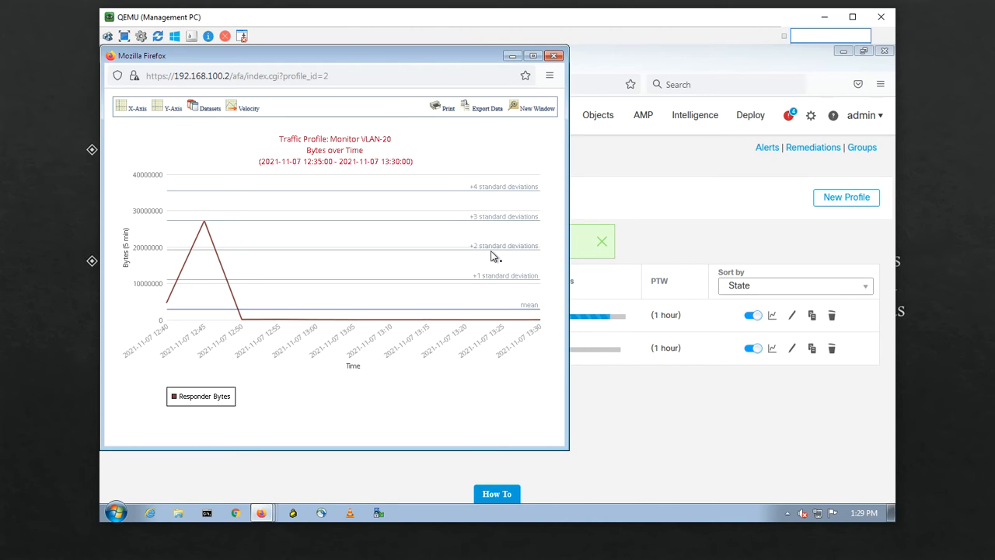
left_click(554, 57)
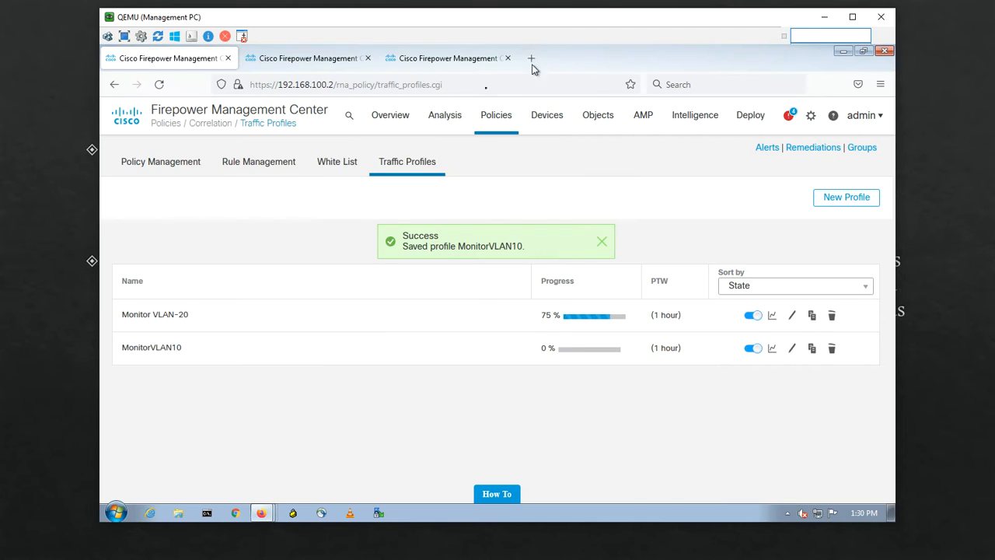
left_click(255, 165)
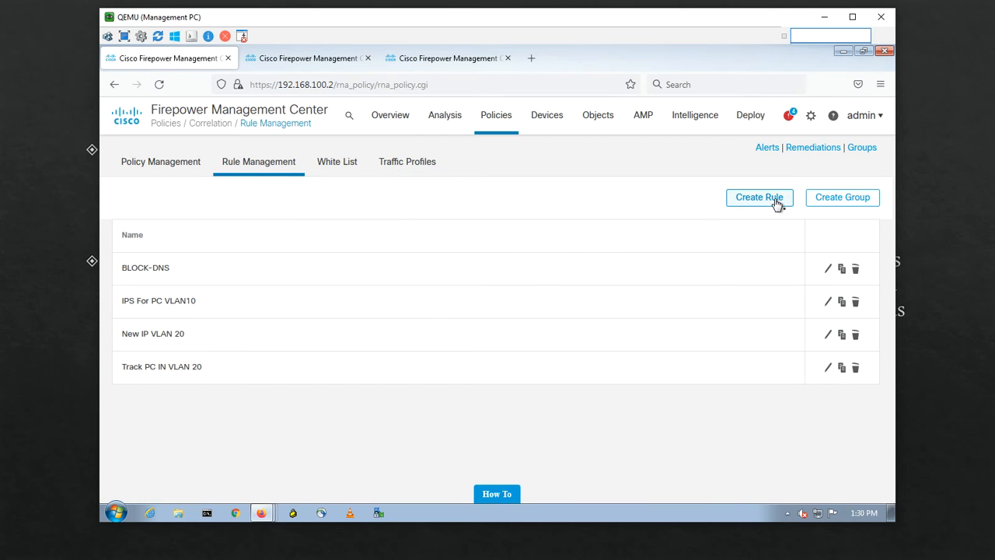
Step: Create a rule named VLAN20Traffic that fires when the Monitor VLAN-20 traffic profile changes
left_click(780, 203)
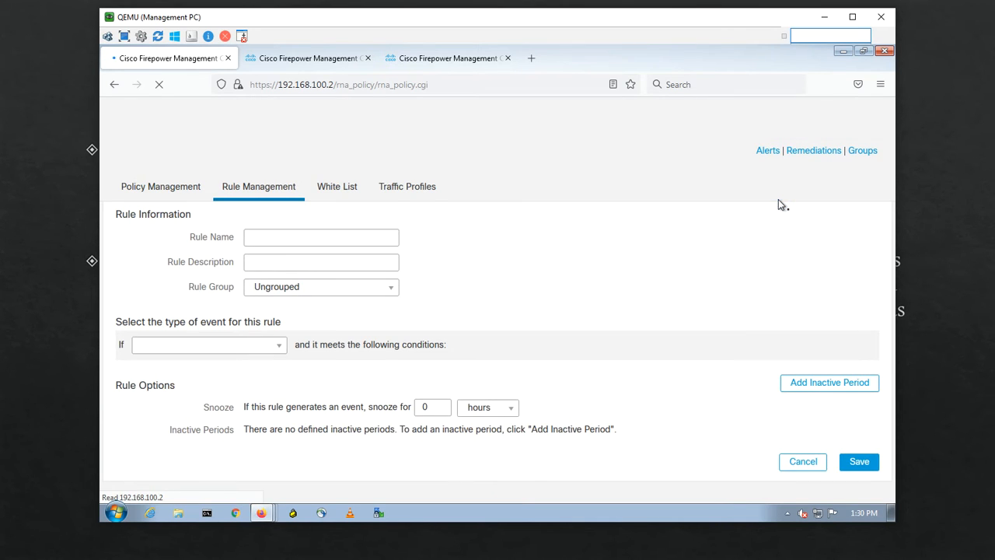
left_click(269, 238)
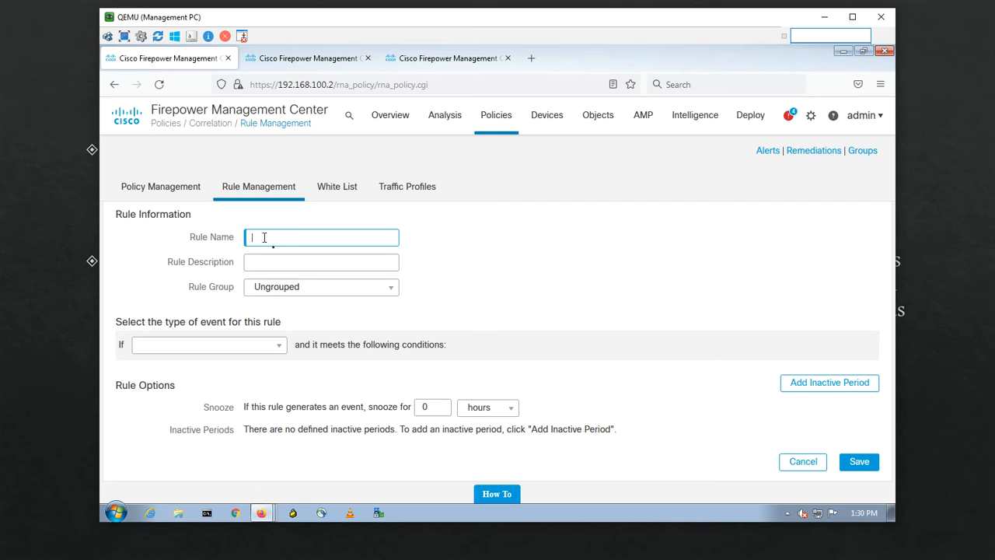
type("VLAN2")
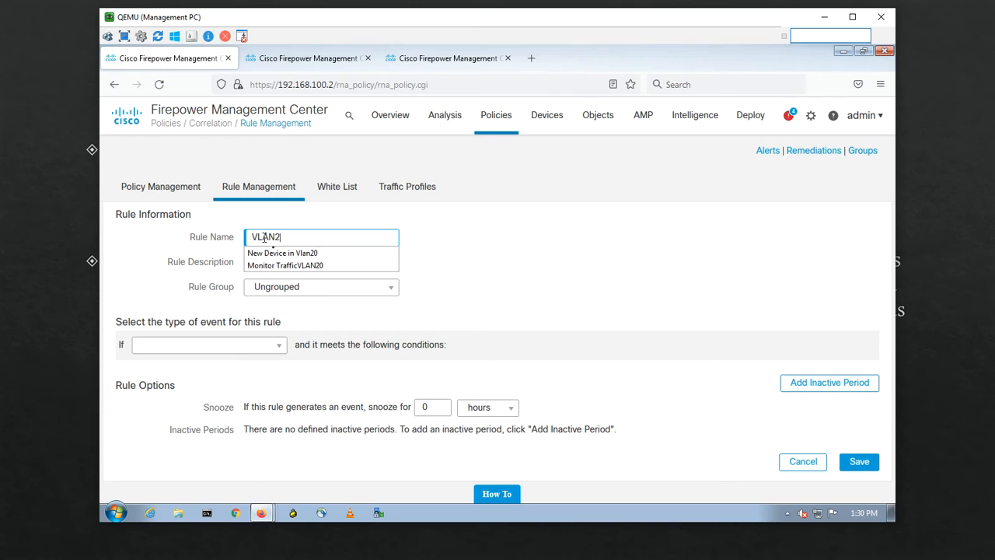
type("0Traffic")
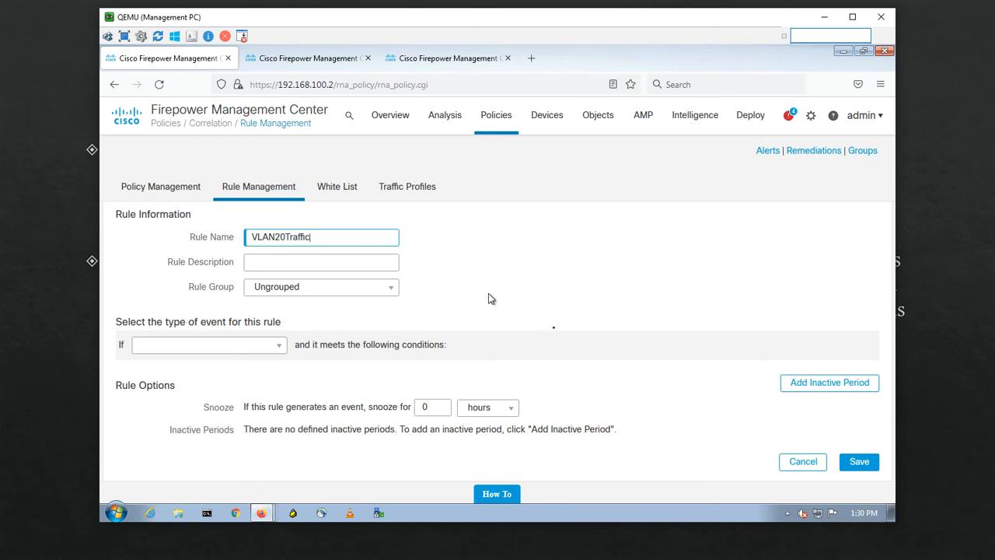
left_click(261, 347)
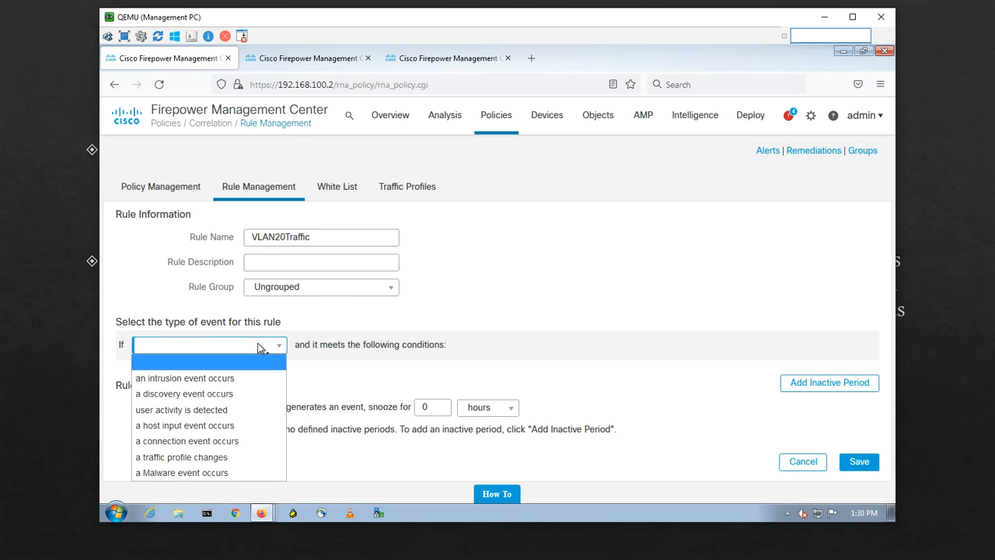
left_click(181, 459)
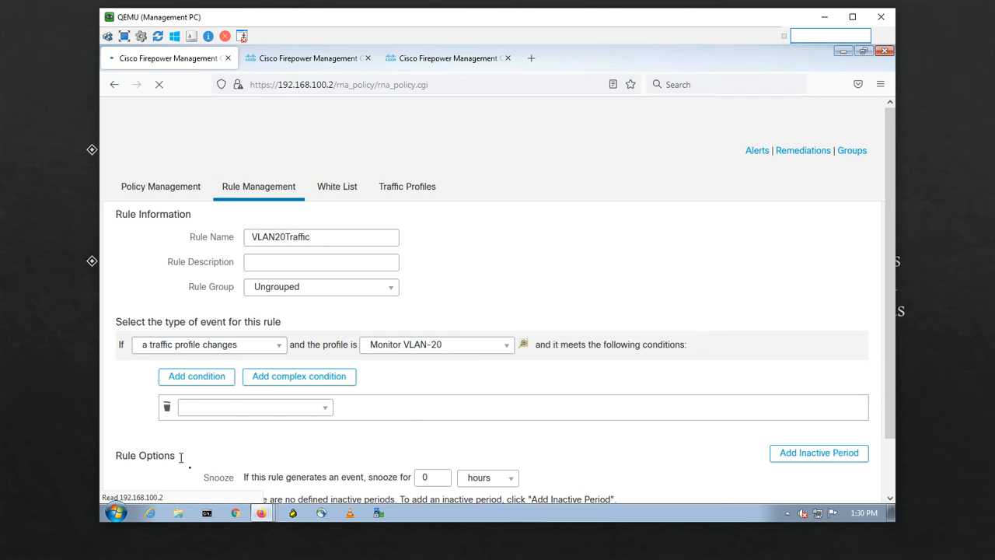
left_click(478, 345)
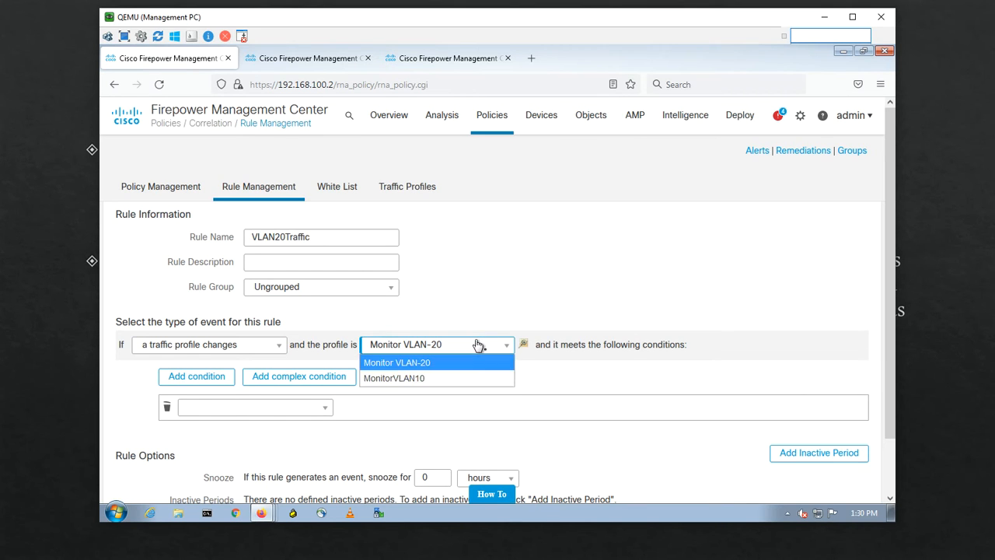
left_click(433, 364)
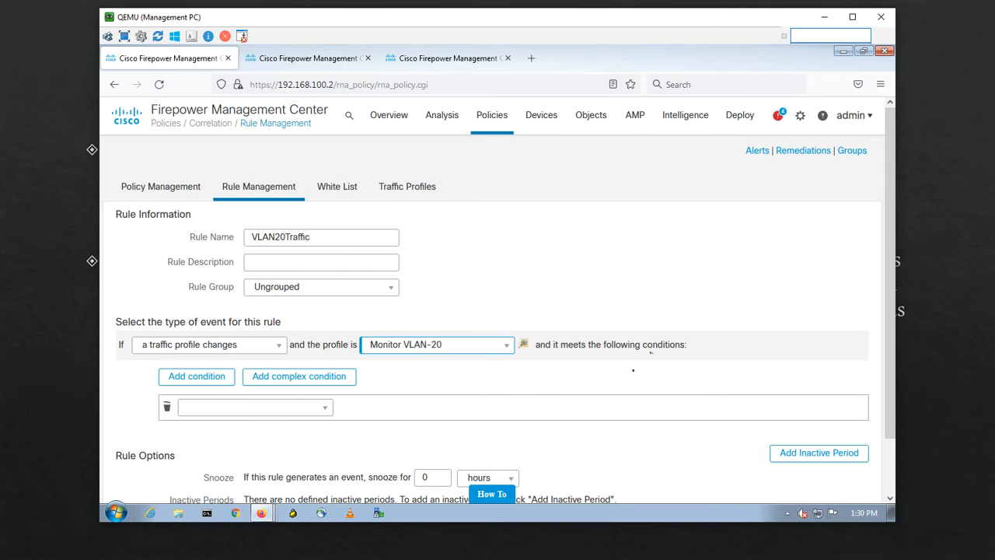
Step: Add the condition Initiator Bytes greater than 2 standard deviations and save the VLAN20Traffic rule
left_click(278, 411)
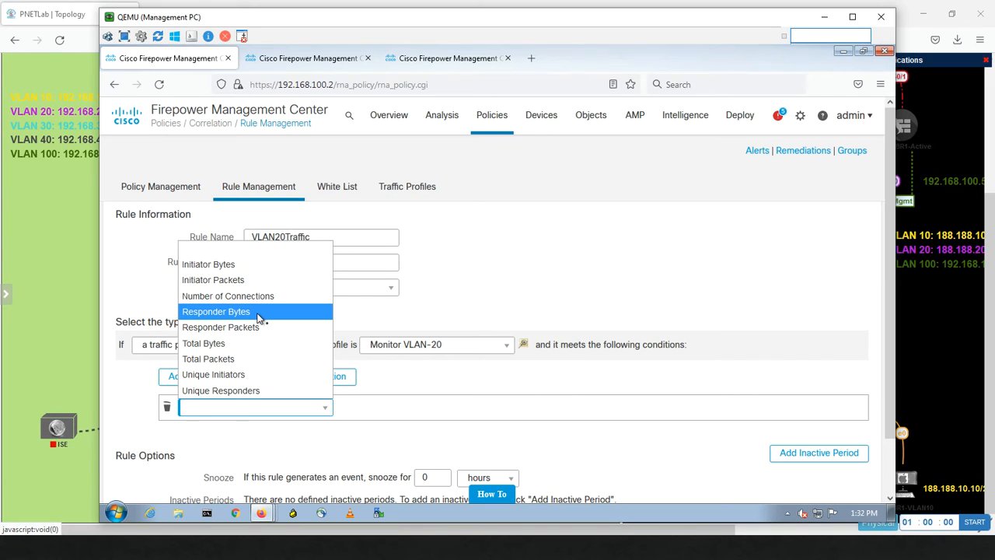
left_click(258, 269)
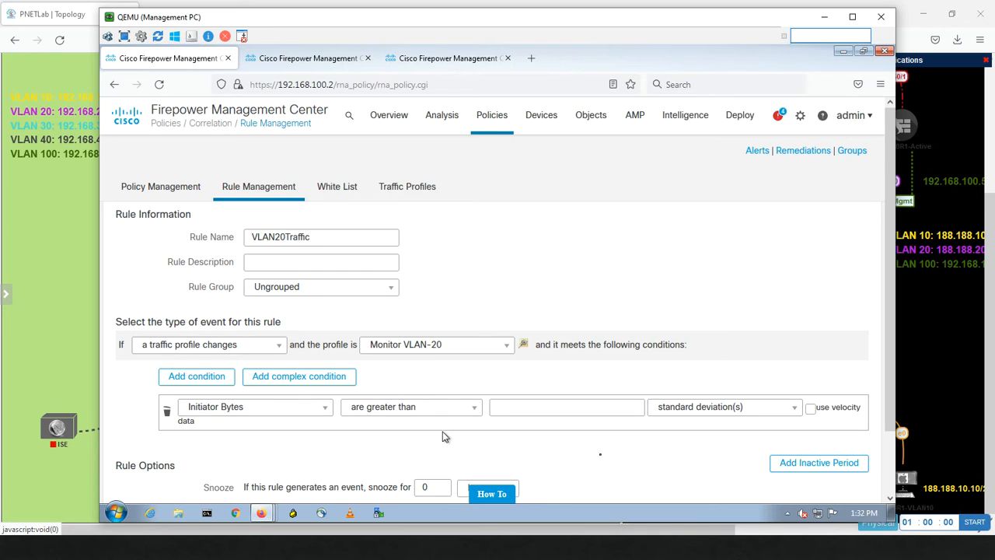
left_click(722, 408)
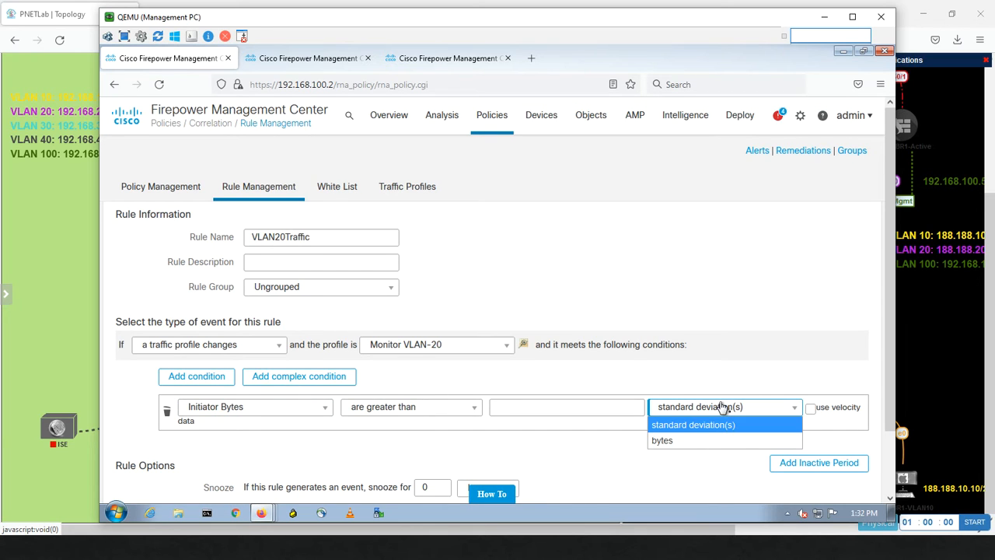
left_click(687, 427)
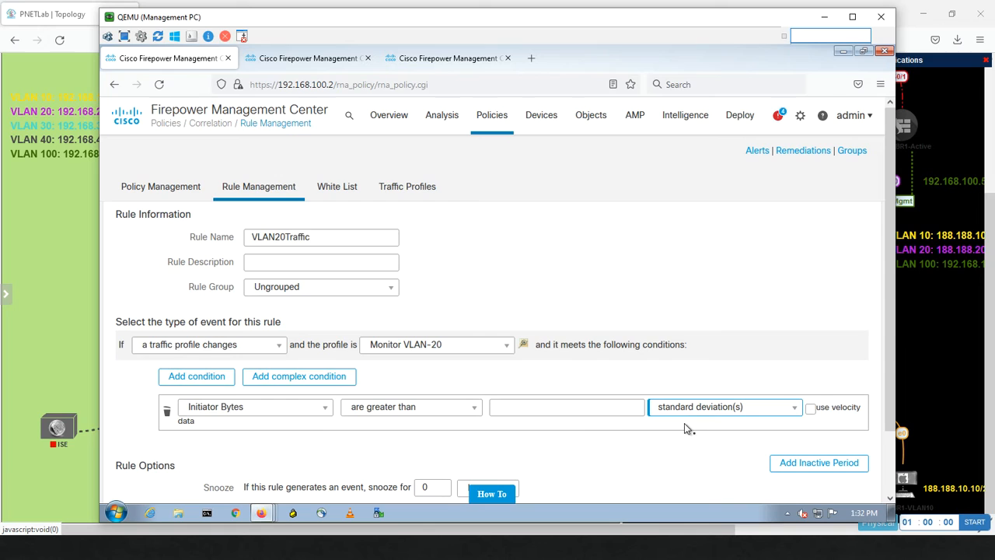
left_click(569, 412)
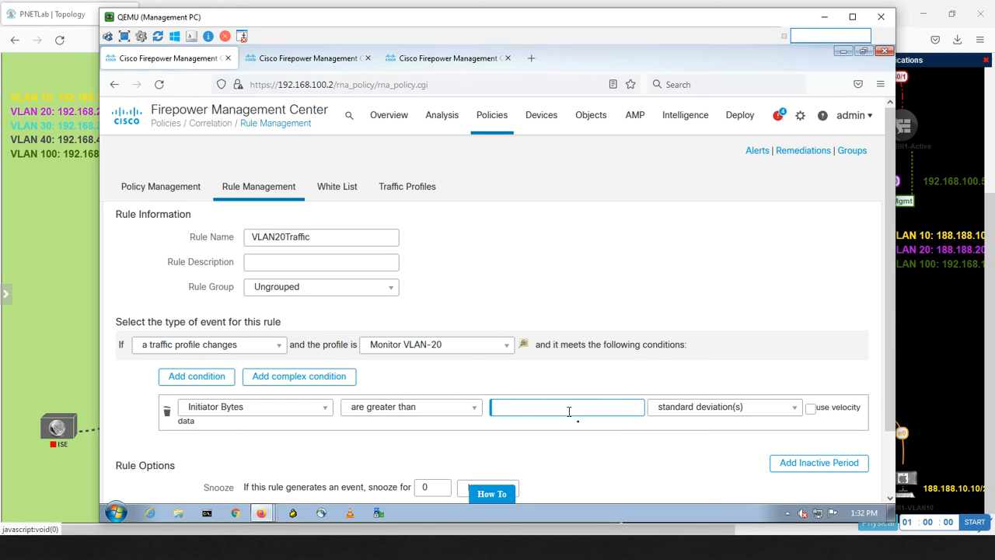
type("2")
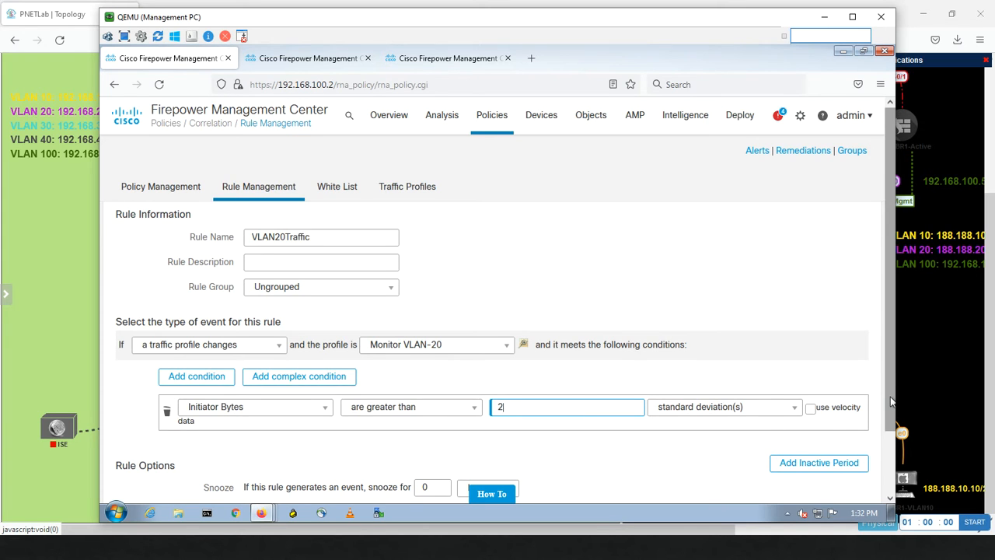
scroll(892, 402, "down", 2)
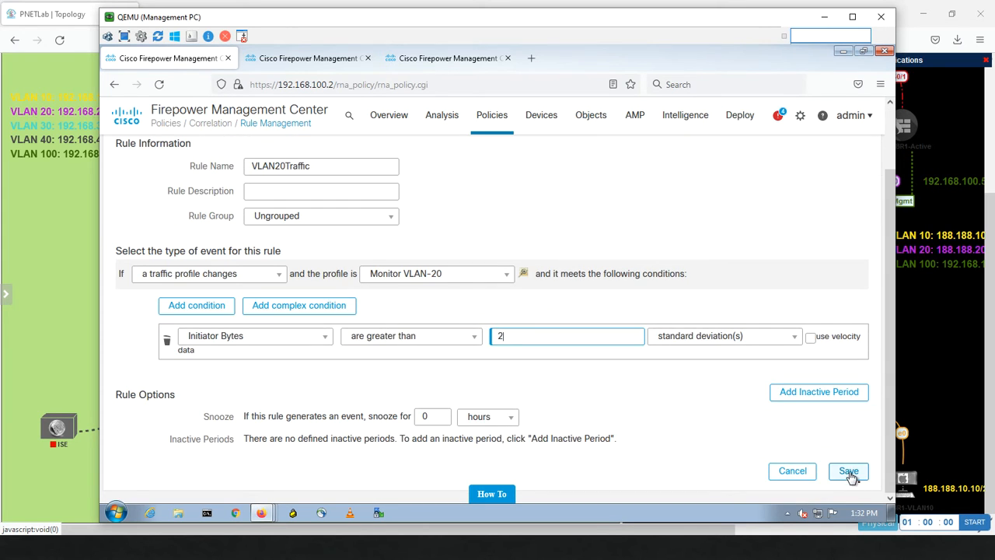
left_click(849, 472)
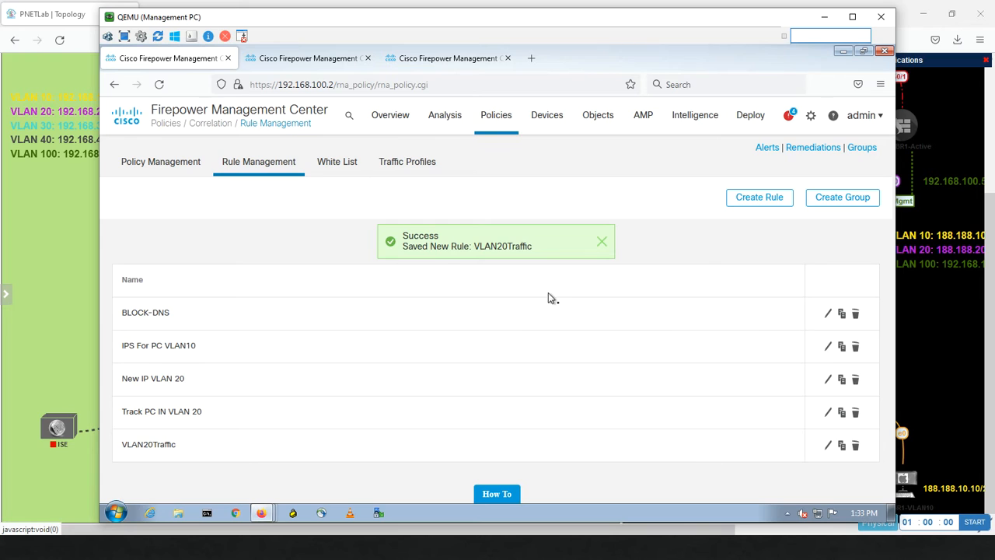
Step: Create correlation policy TrafficVLAN20 and add the VLAN20Traffic rule to it
left_click(176, 167)
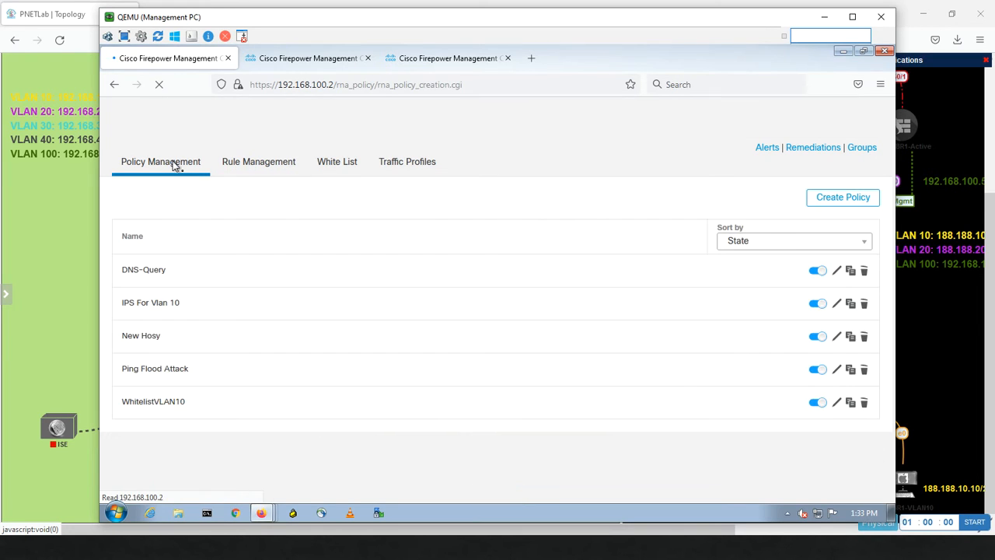
left_click(823, 202)
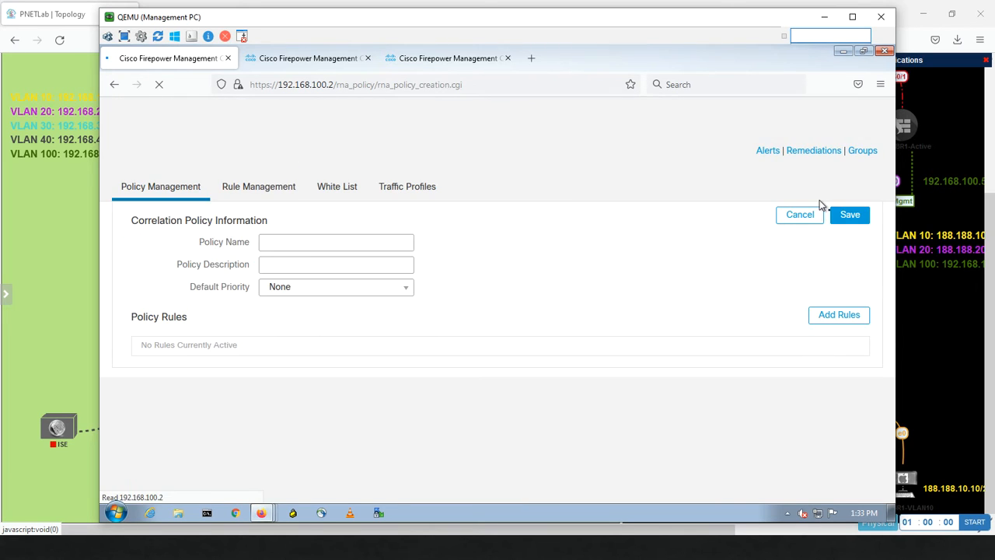
left_click(288, 245)
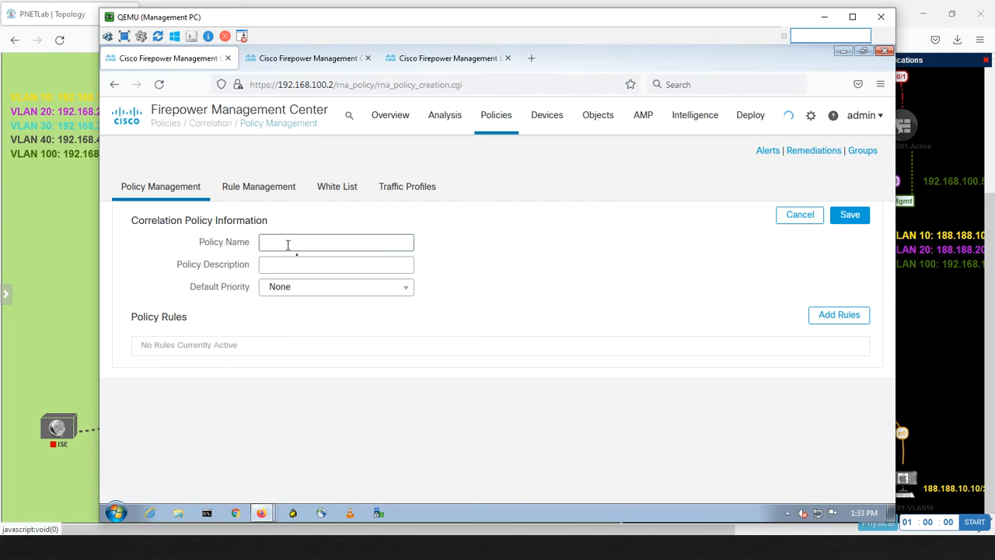
type("Traffic")
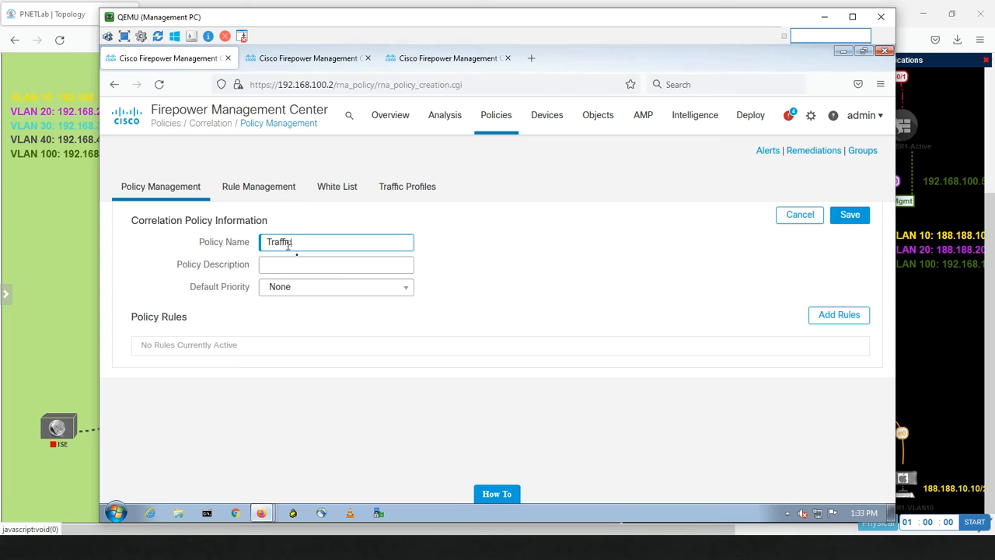
type("VLAN20")
left_click(832, 314)
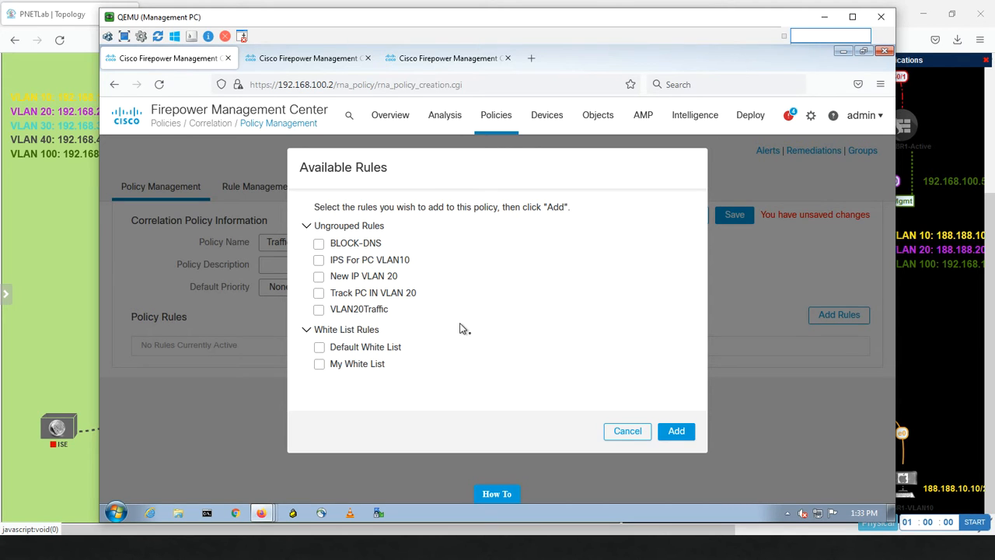
left_click(319, 311)
left_click(676, 432)
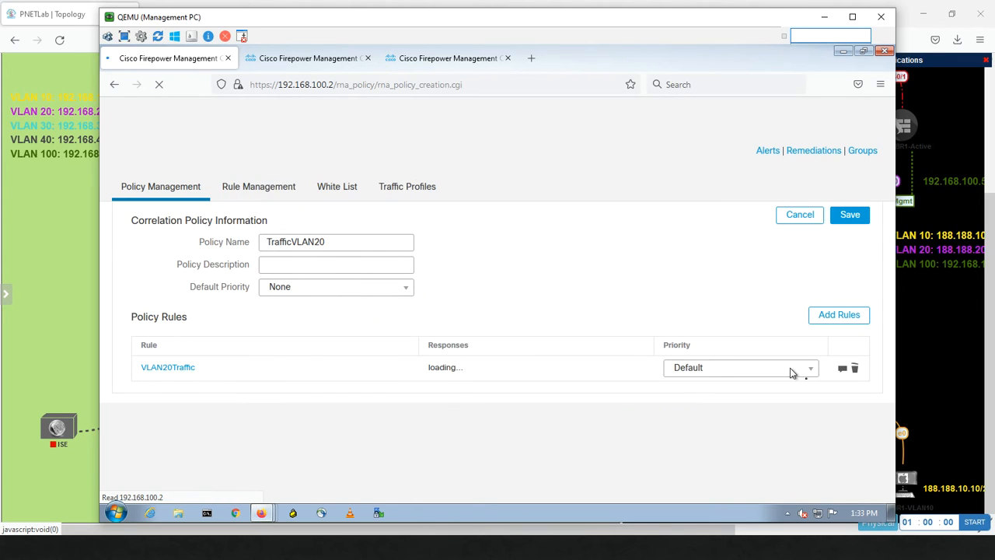
Step: Assign the email alert response to VLAN20Traffic and save the TrafficVLAN20 policy
left_click(843, 370)
left_click(411, 352)
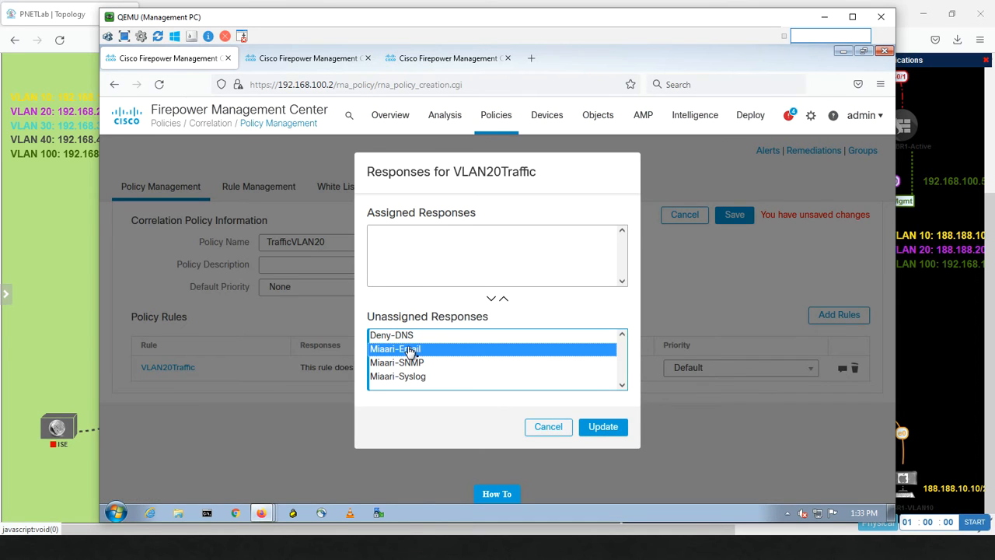
left_click(504, 299)
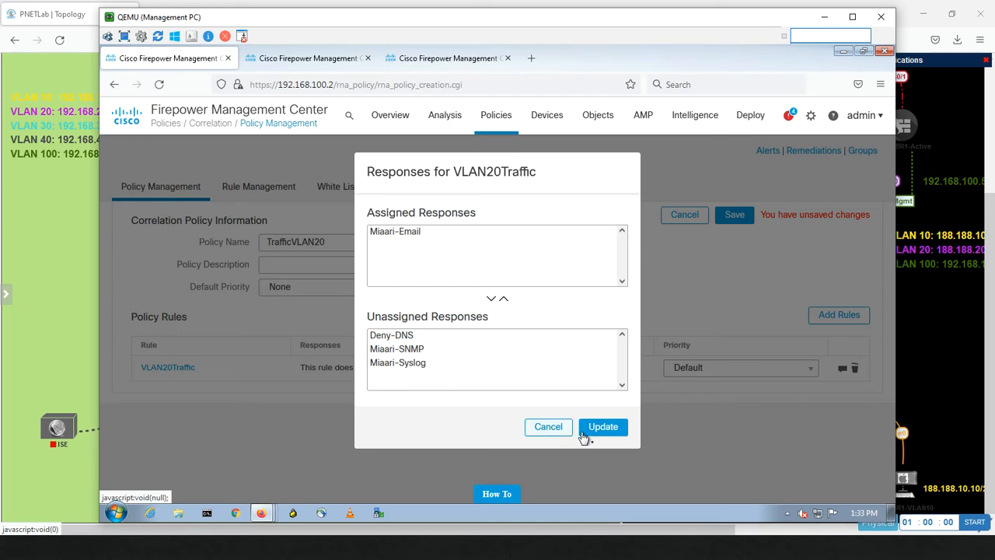
left_click(594, 430)
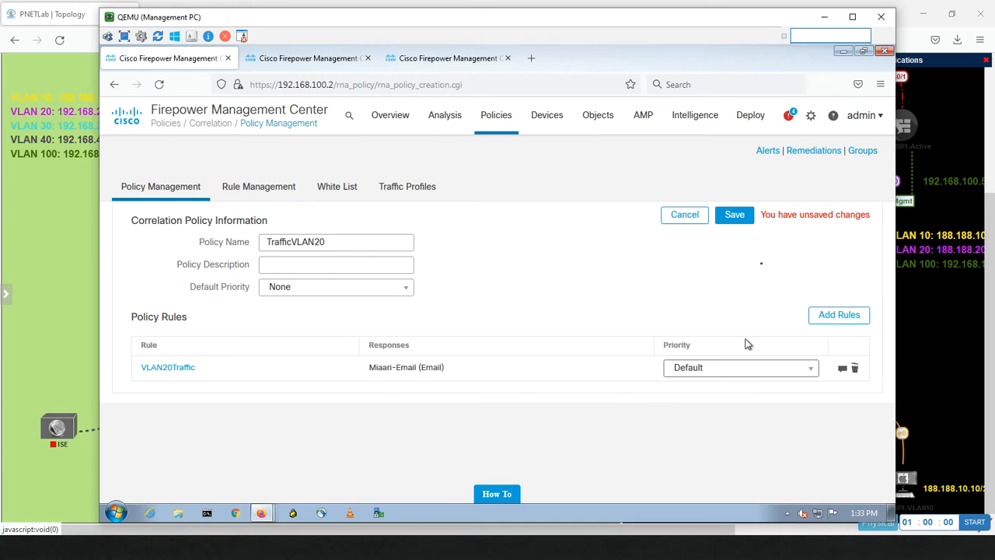
left_click(741, 218)
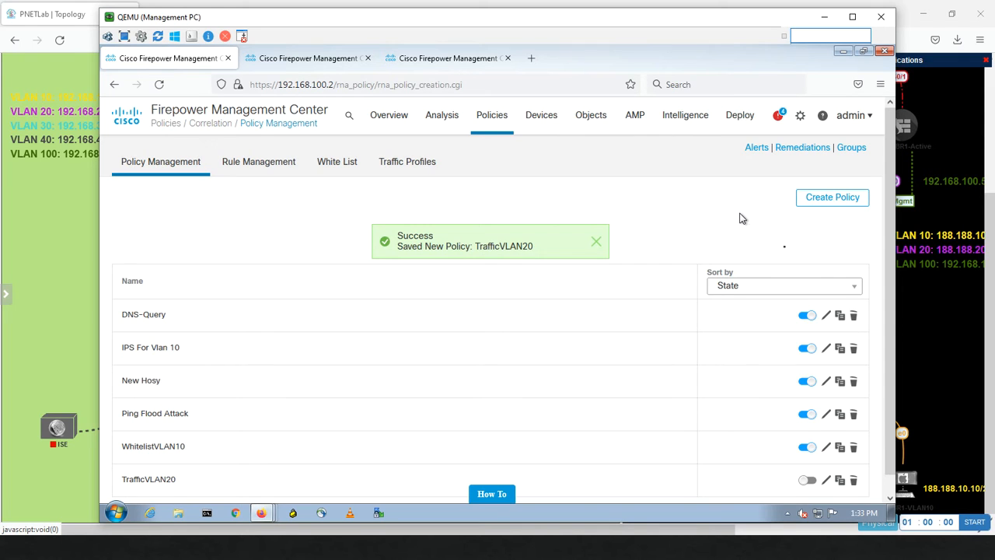
Step: Activate TrafficVLAN20, then check Traffic Profiles: Monitor VLAN-20 at 92%, MonitorVLAN10 at 8%
left_click(809, 481)
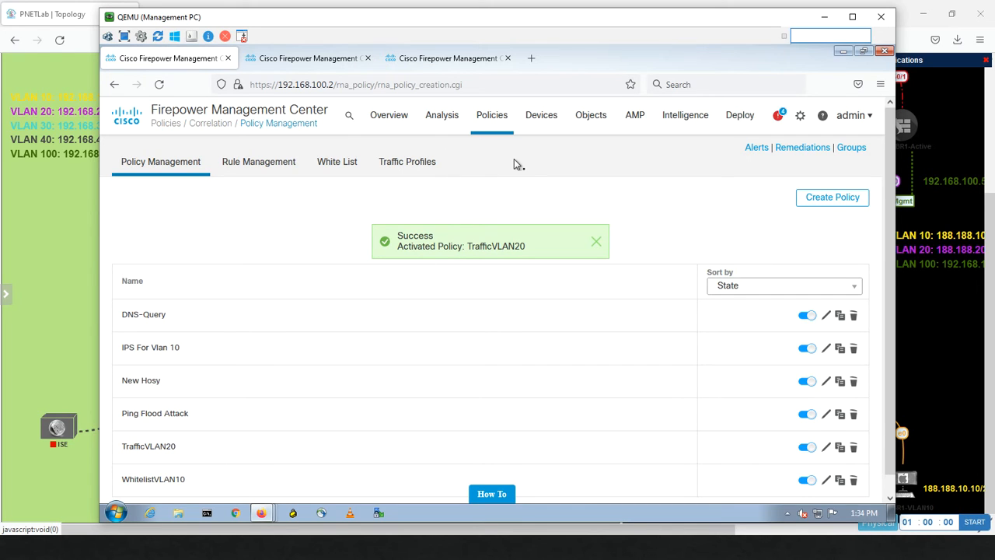
left_click(427, 60)
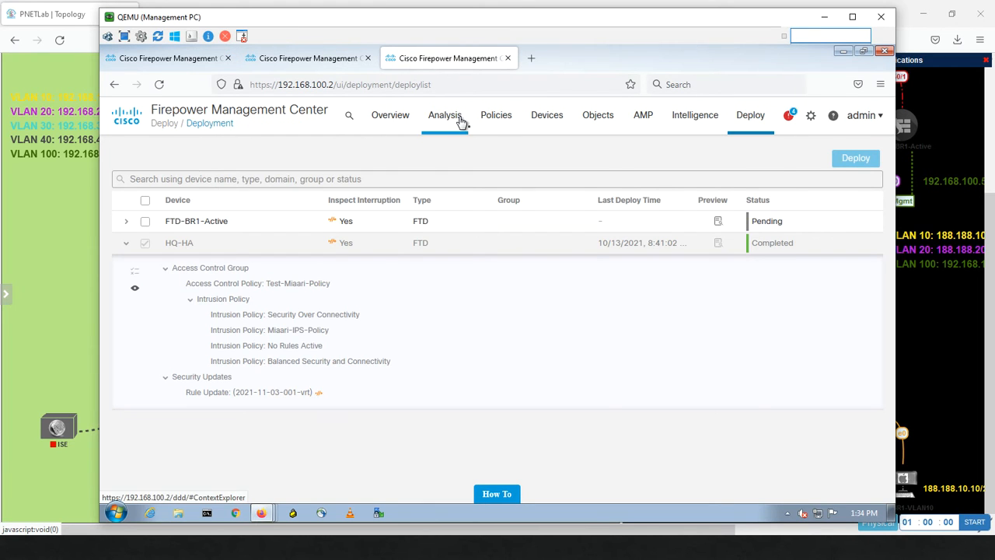
mouse_move(460, 120)
mouse_move(493, 123)
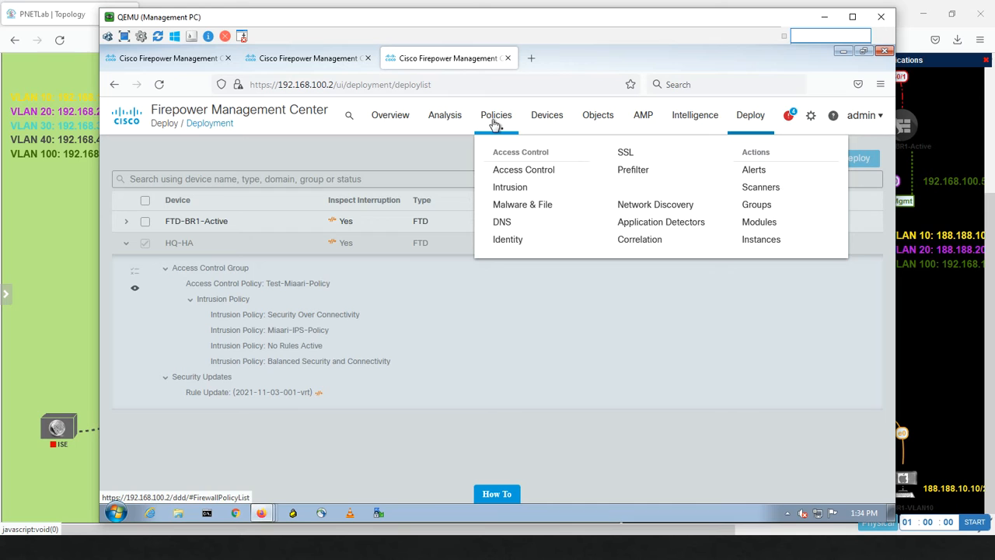
left_click(641, 241)
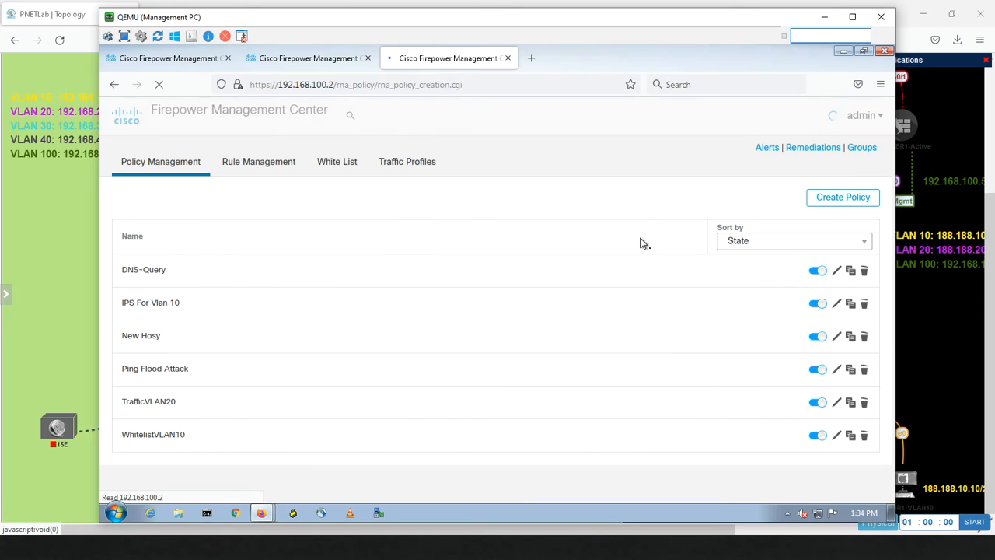
left_click(420, 165)
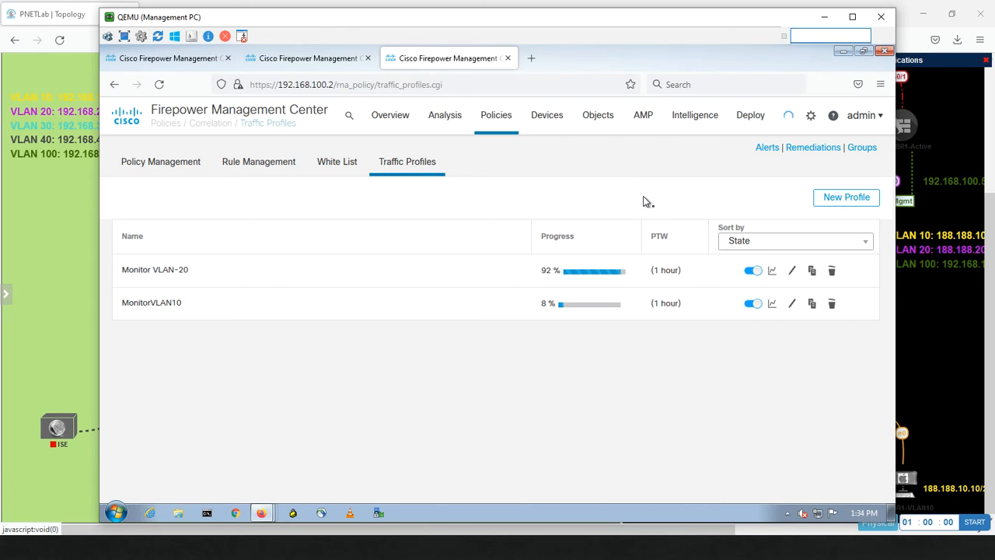
Step: Launch Outlook and open the auto-generated correlation alert email in its own window
key("super")
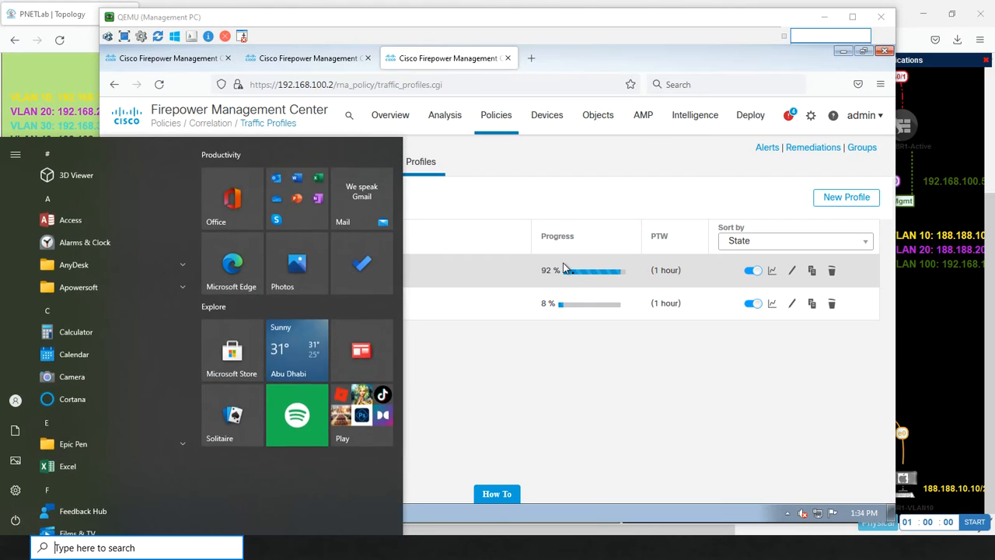
type("out")
key("Return")
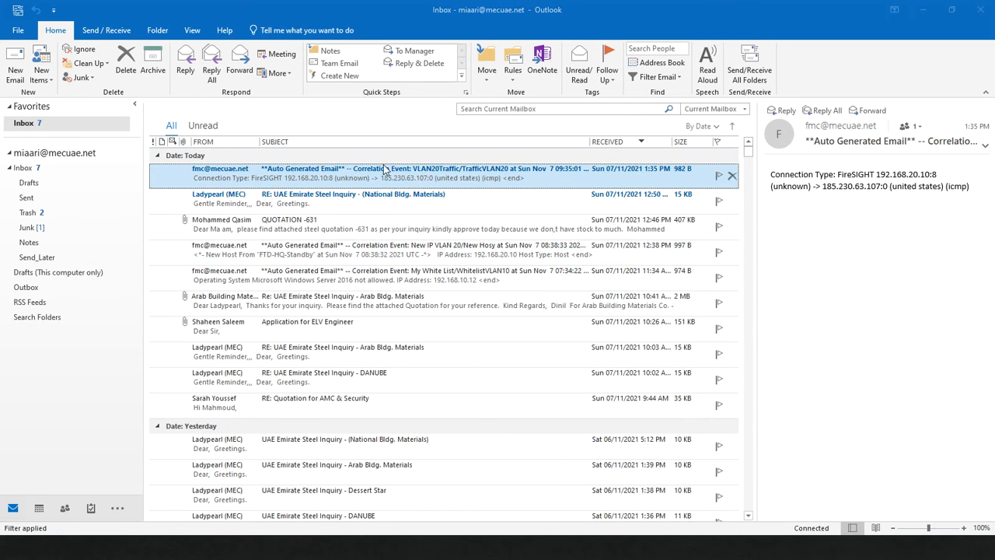
double_click(313, 174)
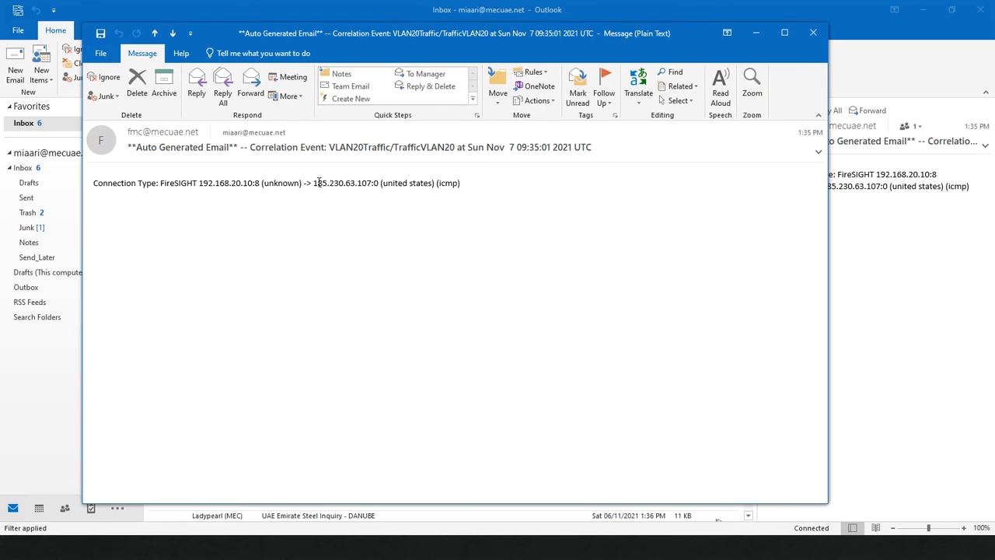
Step: Highlight the alert's details, including VLAN20Traffic, 192.168.20.10 and the connection line
double_click(368, 148)
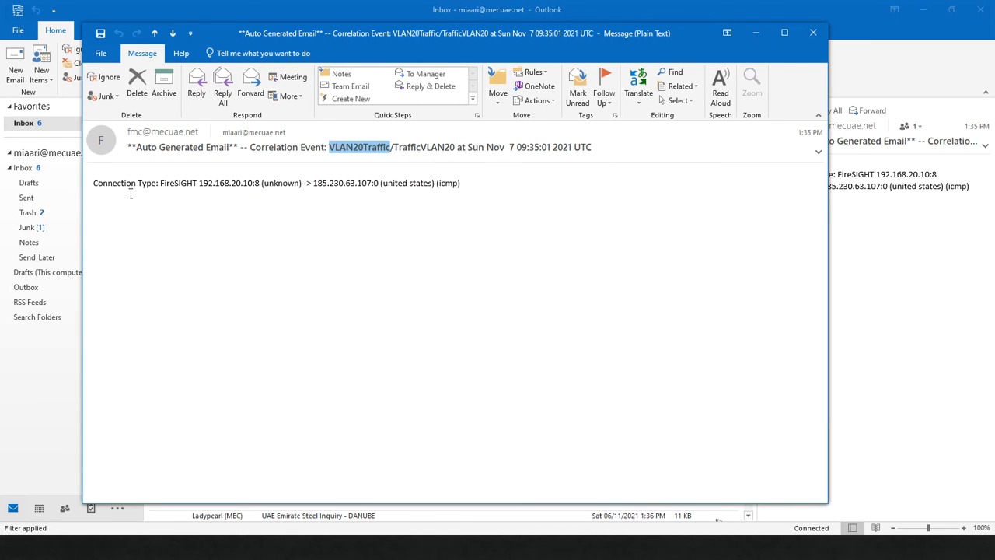
double_click(186, 186)
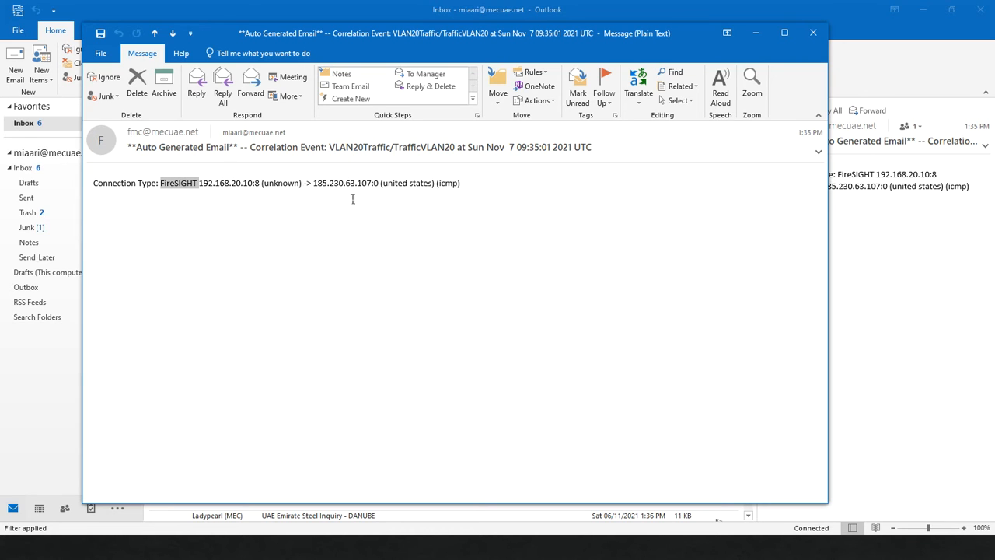
double_click(249, 187)
double_click(397, 186)
left_click(460, 187)
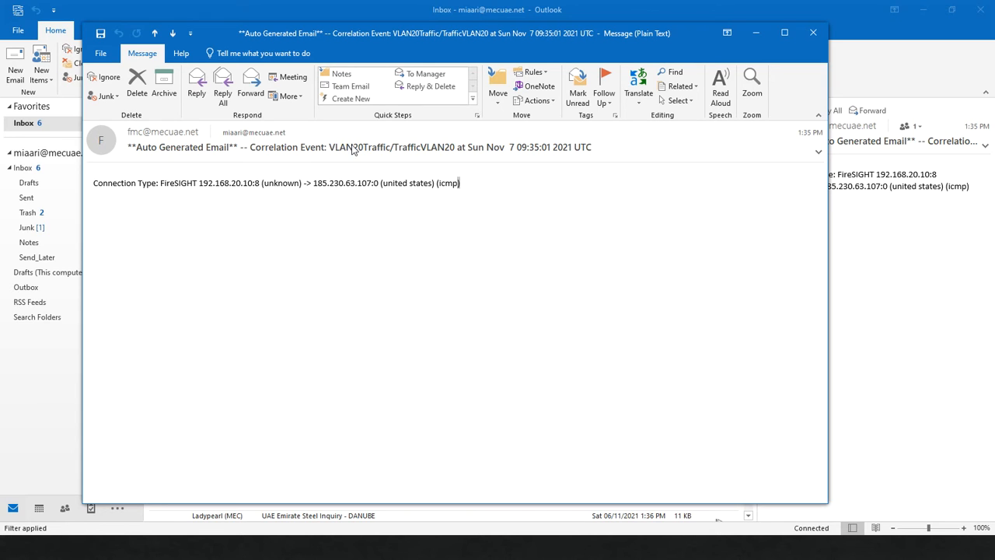
left_click_drag(161, 187, 476, 190)
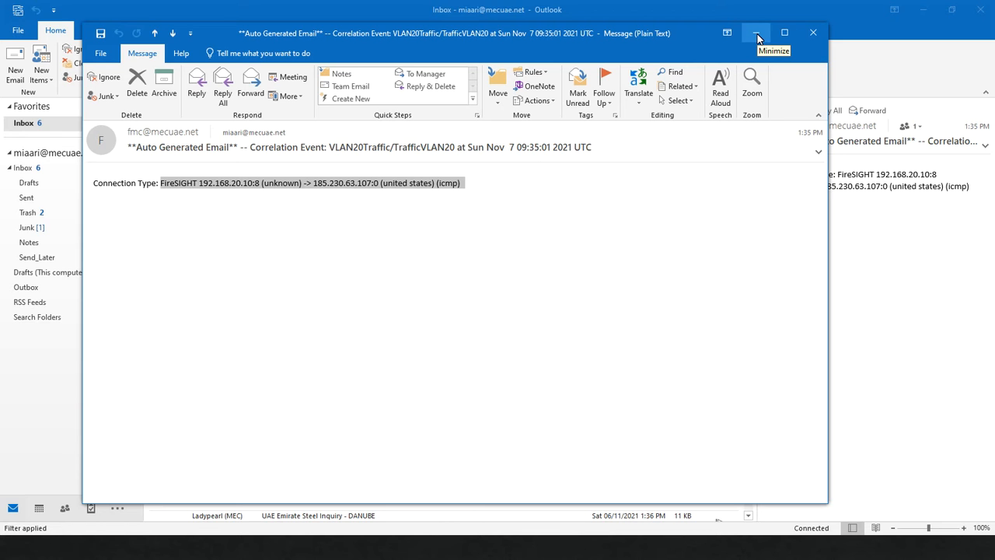
key("alt+Tab")
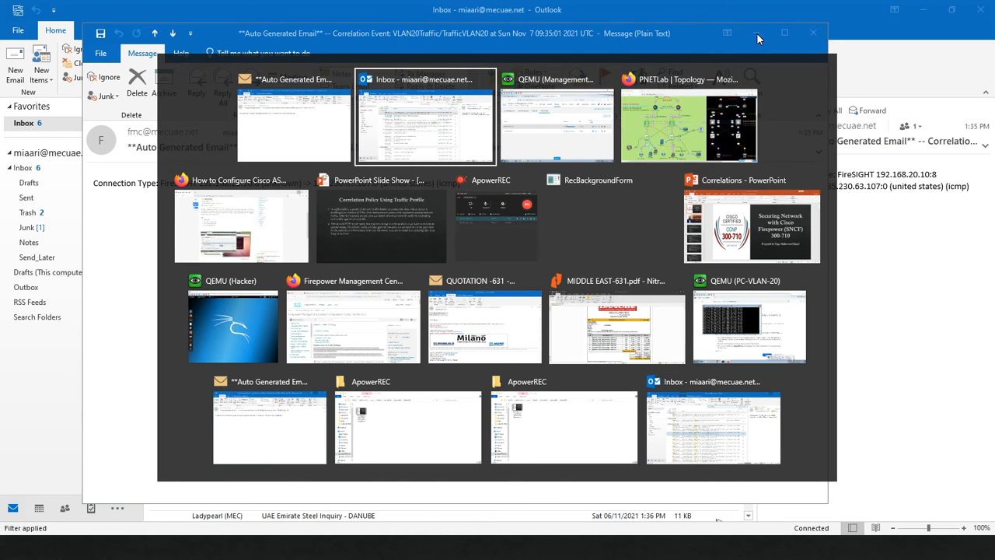
Step: Back on the Management PC, review and close the bytes-over-time graphs for Monitor VLAN-20 and MonitorVLAN10
key("Tab")
key("Tab")
key("alt+Tab")
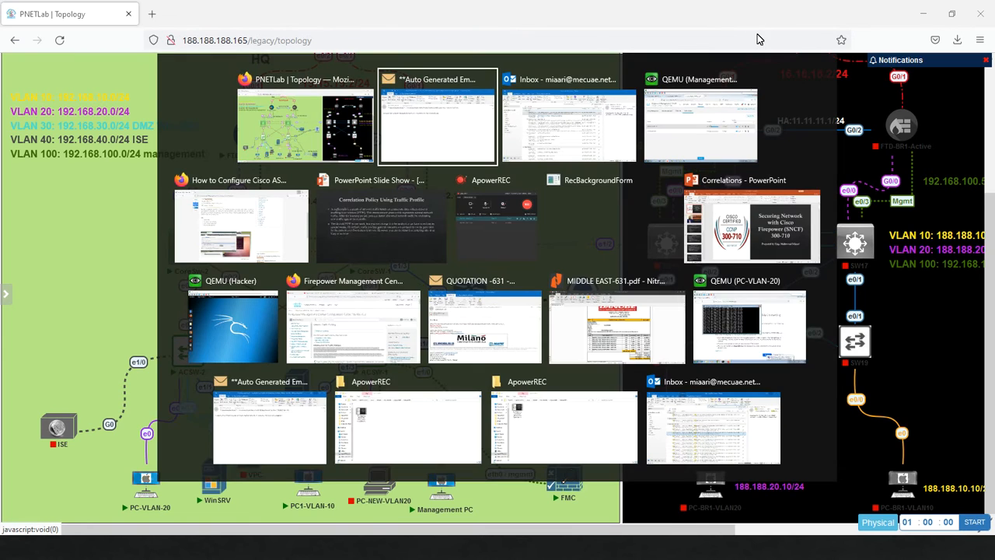
key("Tab")
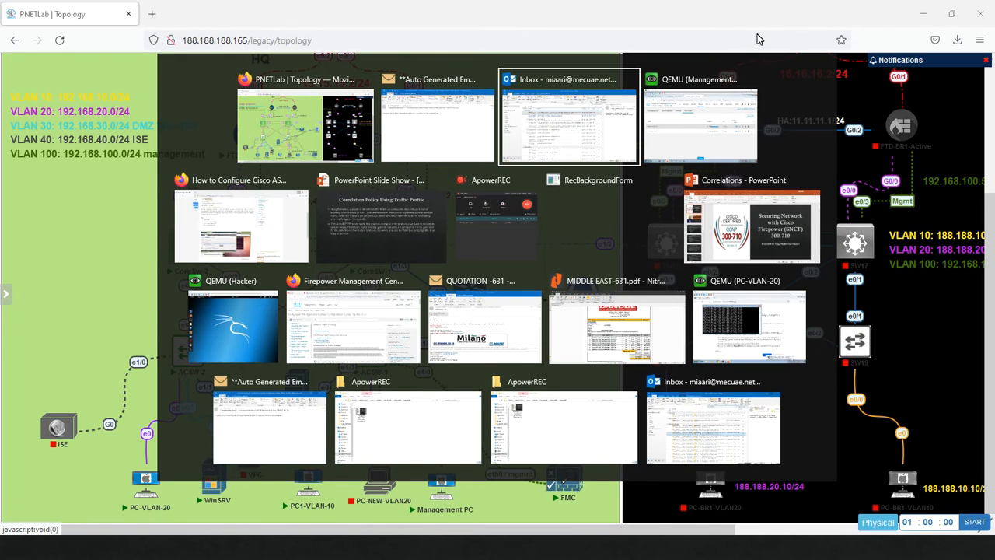
key("Tab")
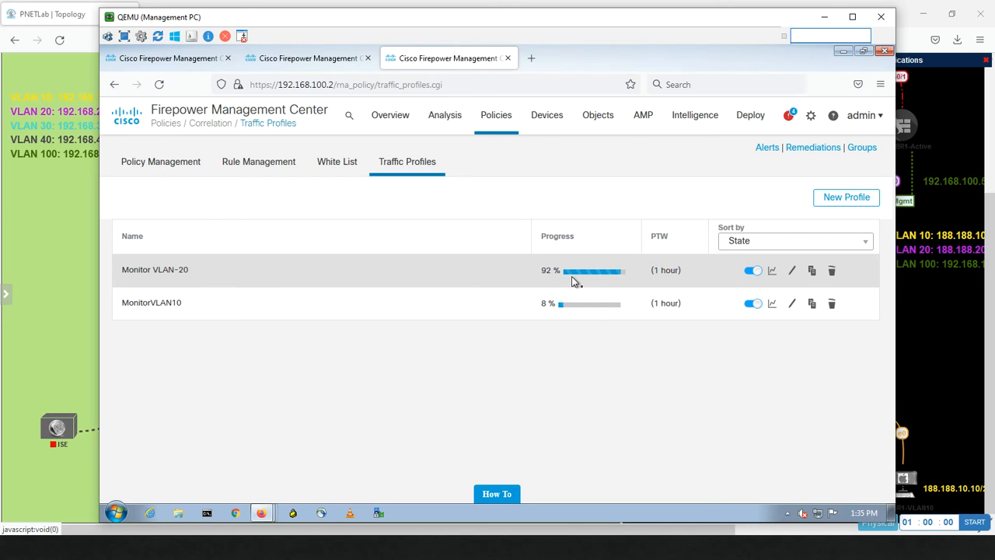
left_click(772, 272)
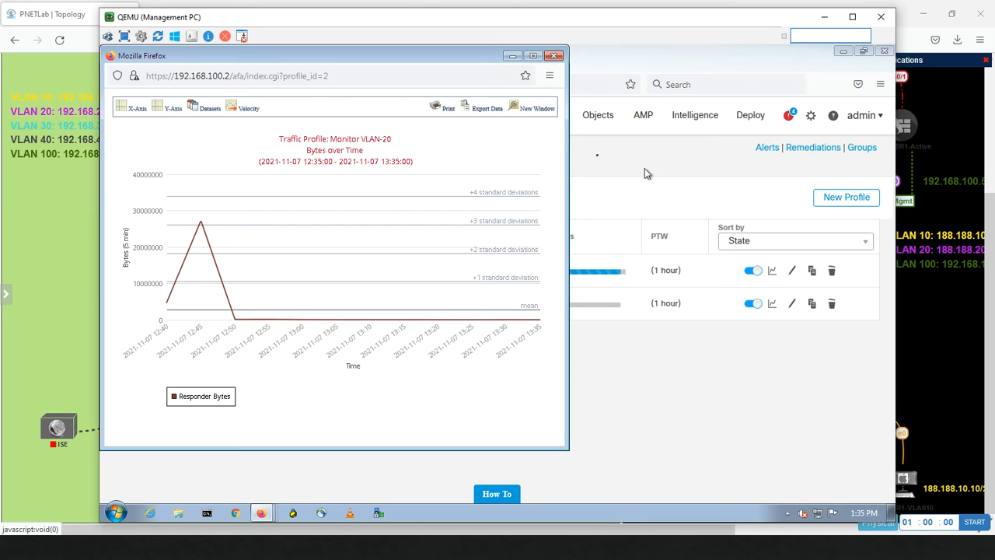
left_click(554, 57)
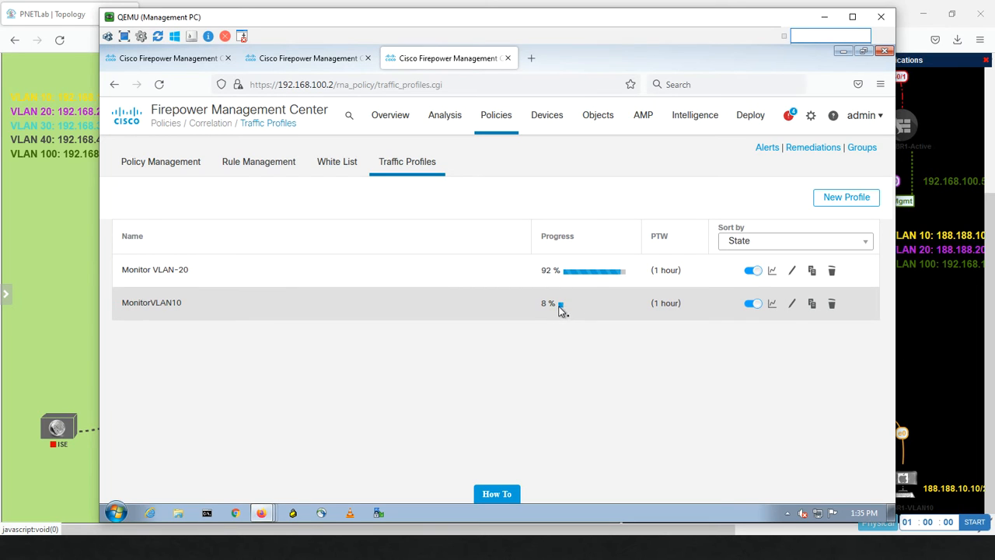
left_click(772, 305)
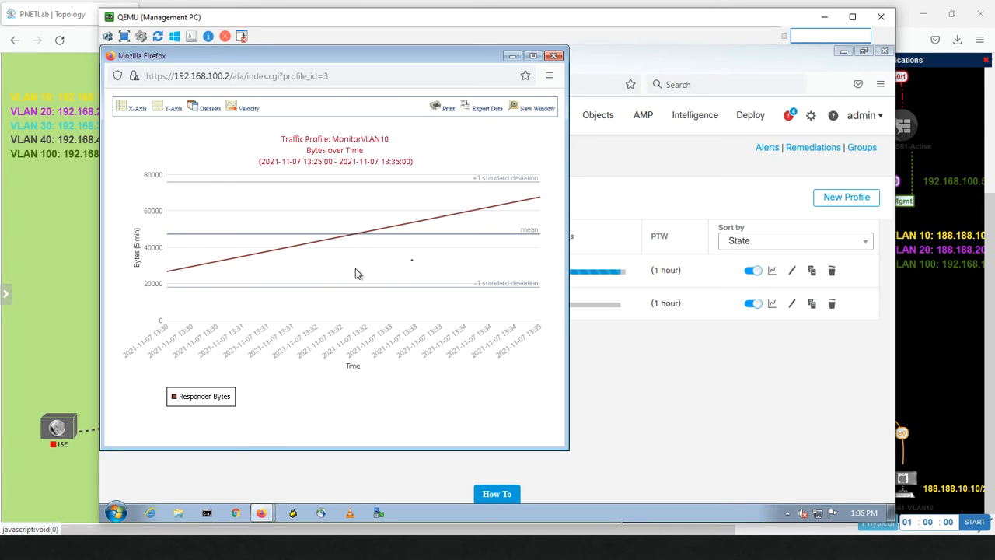
left_click(555, 57)
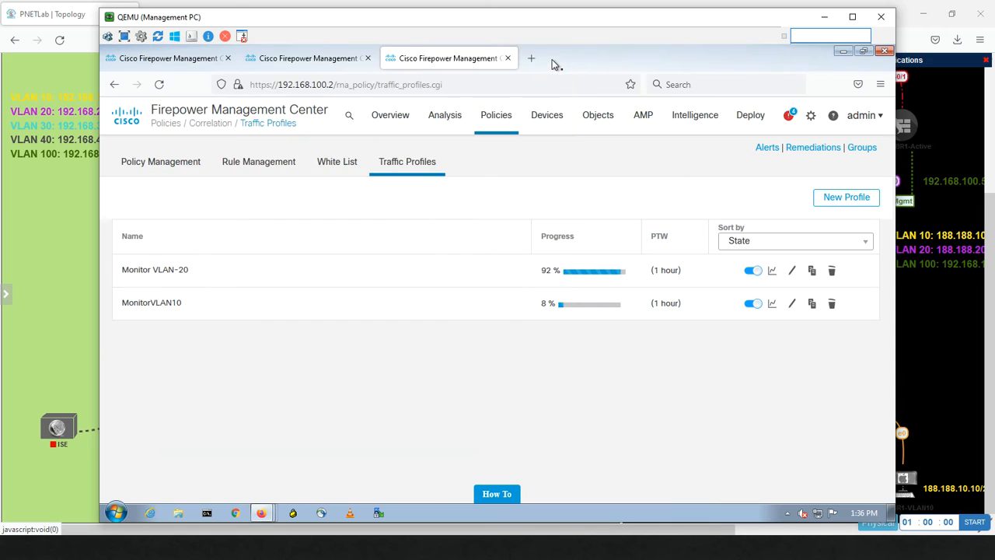
Step: Reload the Traffic Profiles page and start a new profile named 'HTTP Traffic'
left_click(159, 85)
left_click(847, 198)
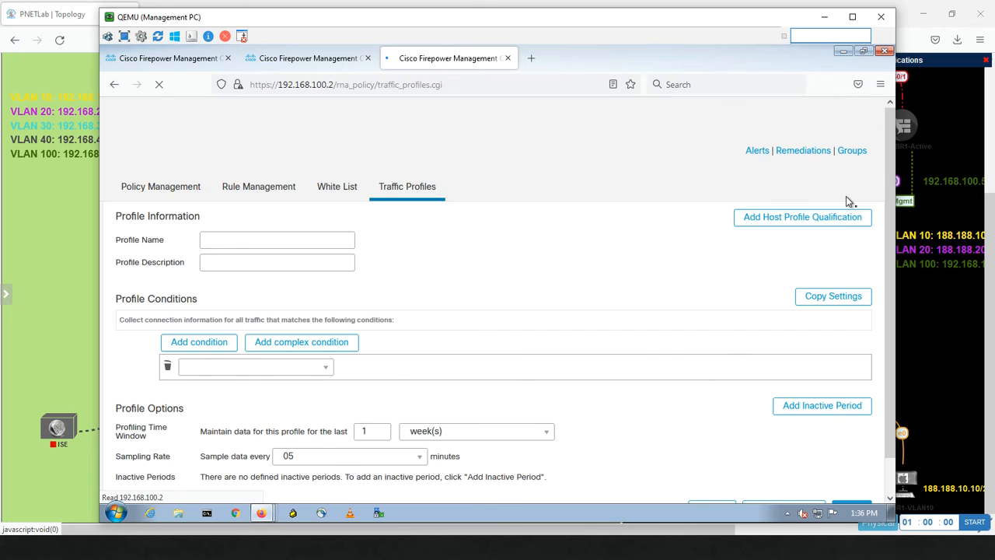
left_click(235, 240)
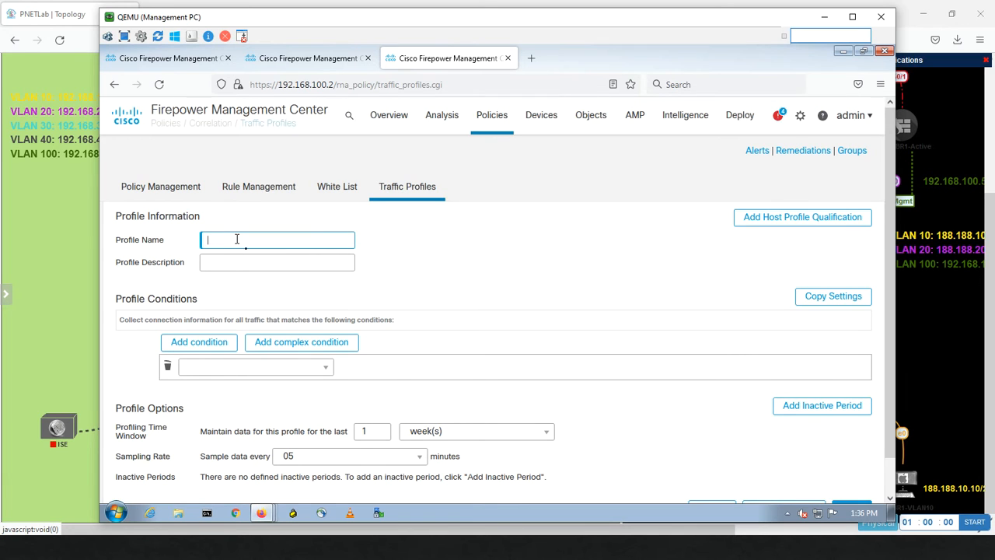
type("HTTP")
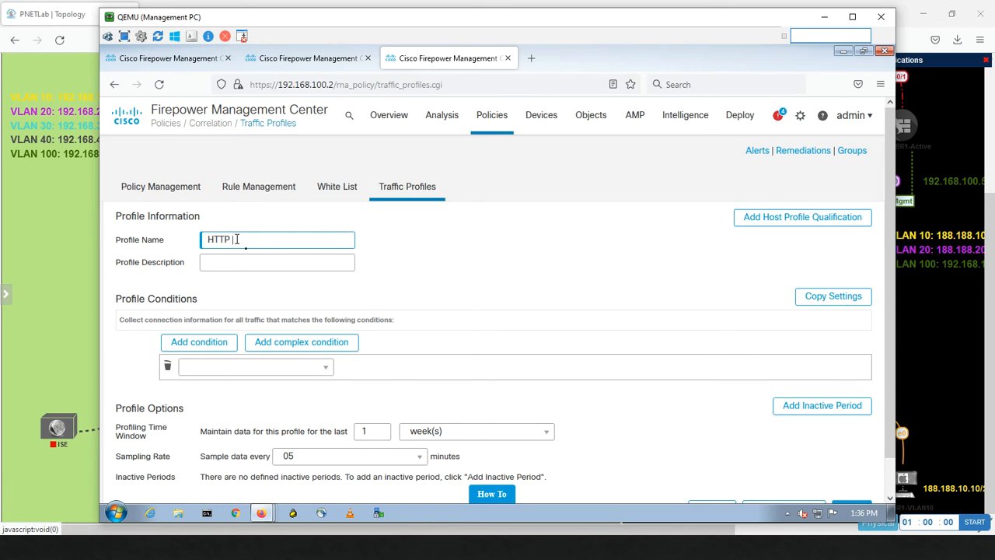
type(" Traffic")
Step: Set the profile condition to Application Protocol is HTTP
left_click(294, 375)
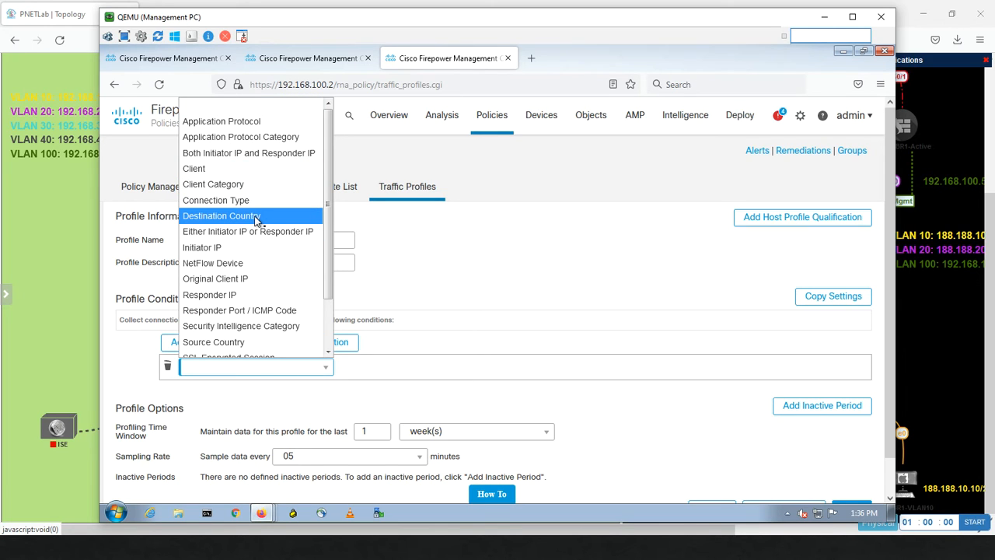
scroll(226, 323, "down", 1)
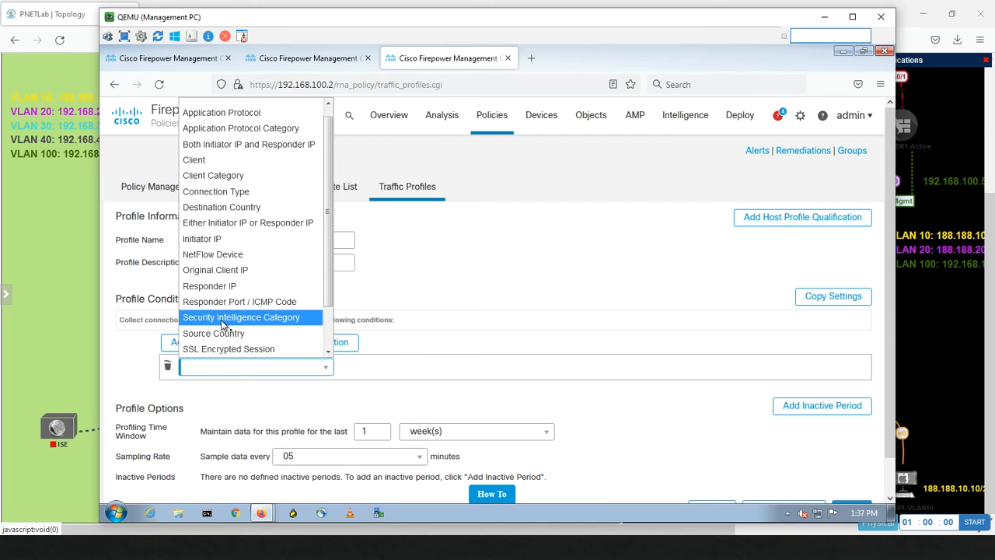
left_click(235, 118)
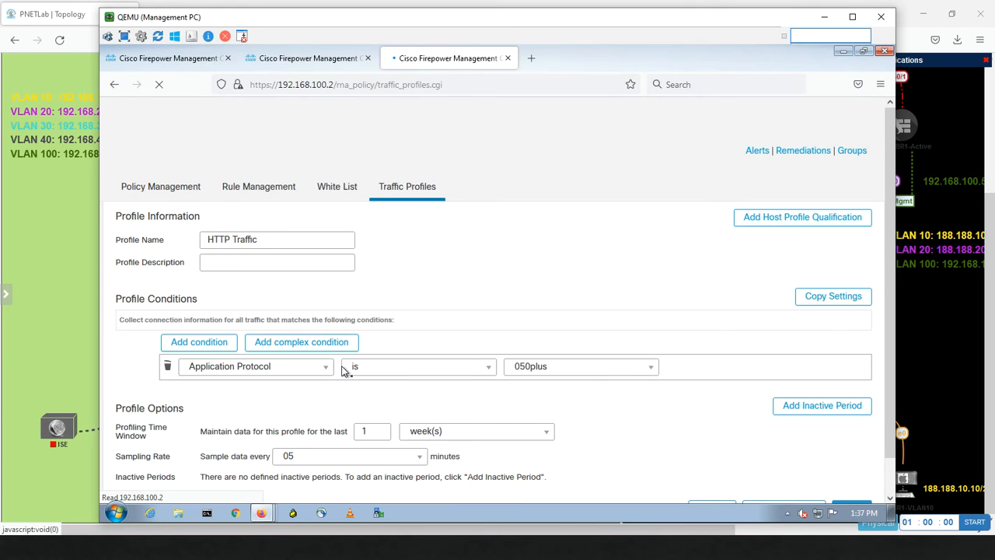
left_click(574, 370)
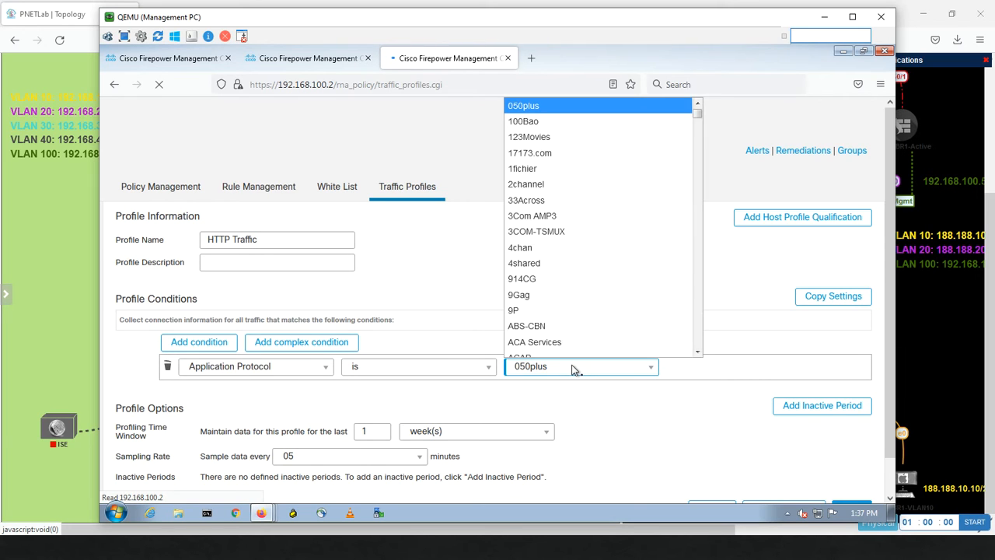
type("http")
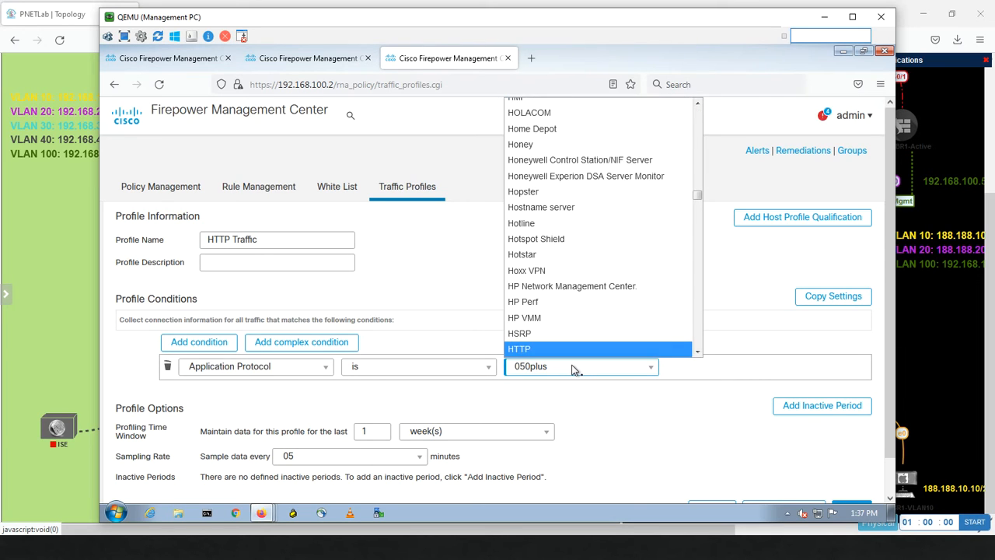
left_click(563, 352)
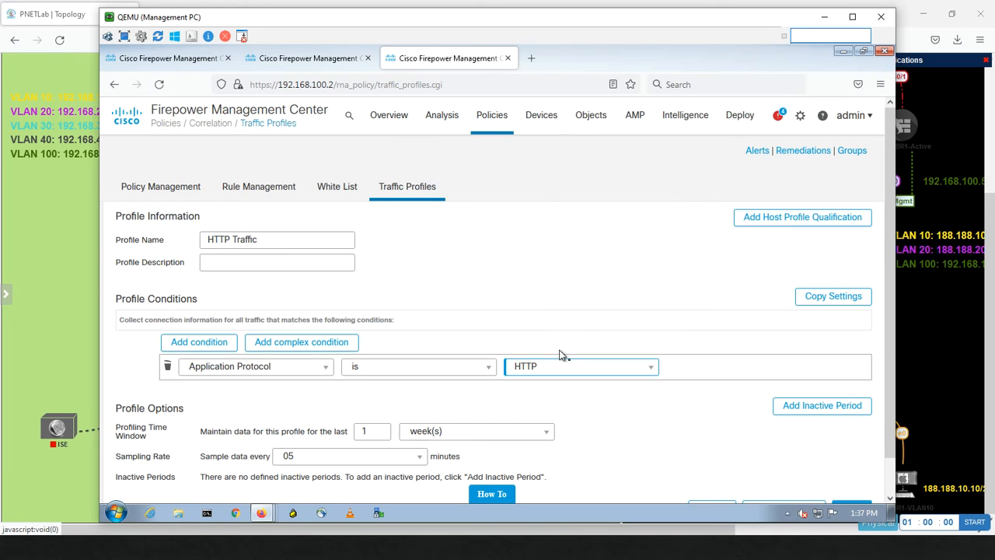
Step: Add a second condition using Responder IP with the 'is in' operator
left_click(221, 345)
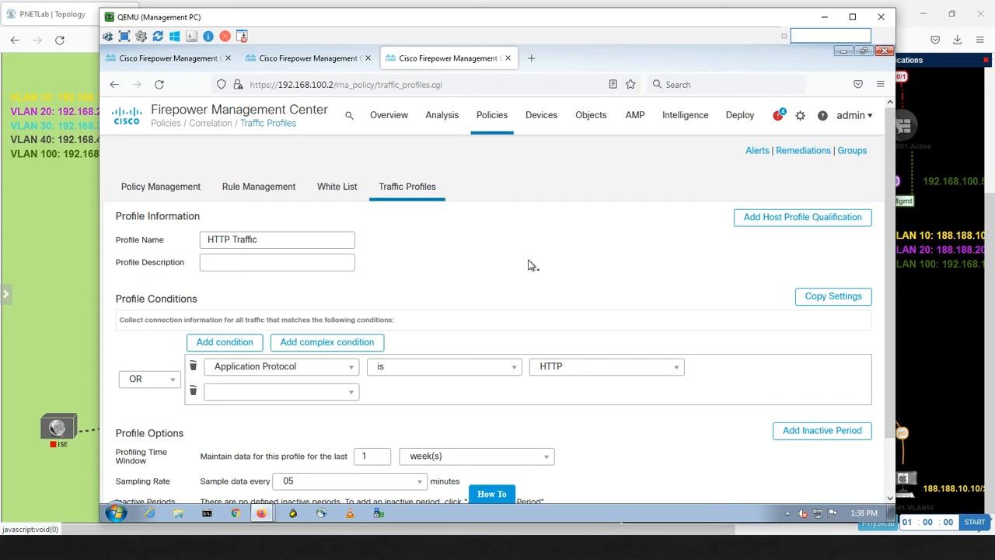
left_click(306, 393)
key("r")
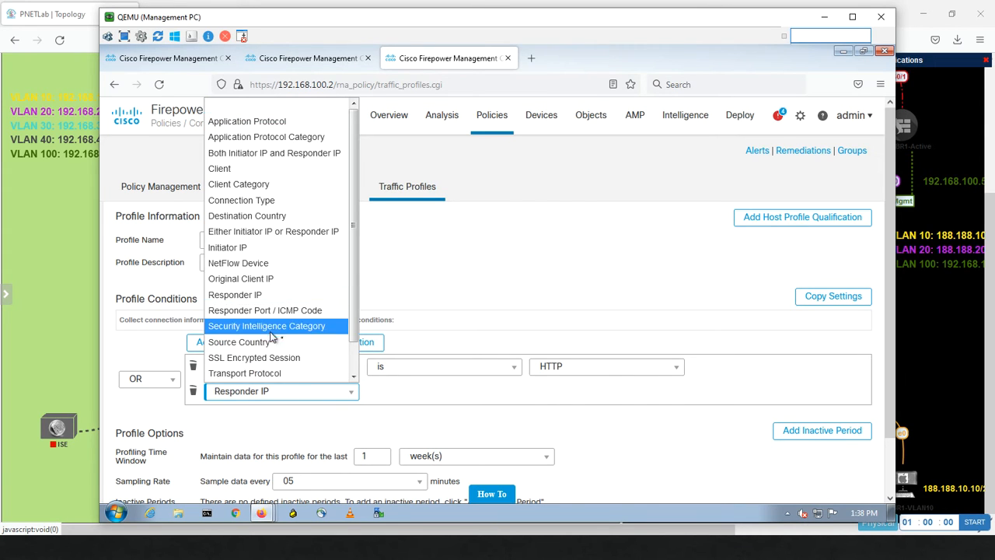
left_click(274, 295)
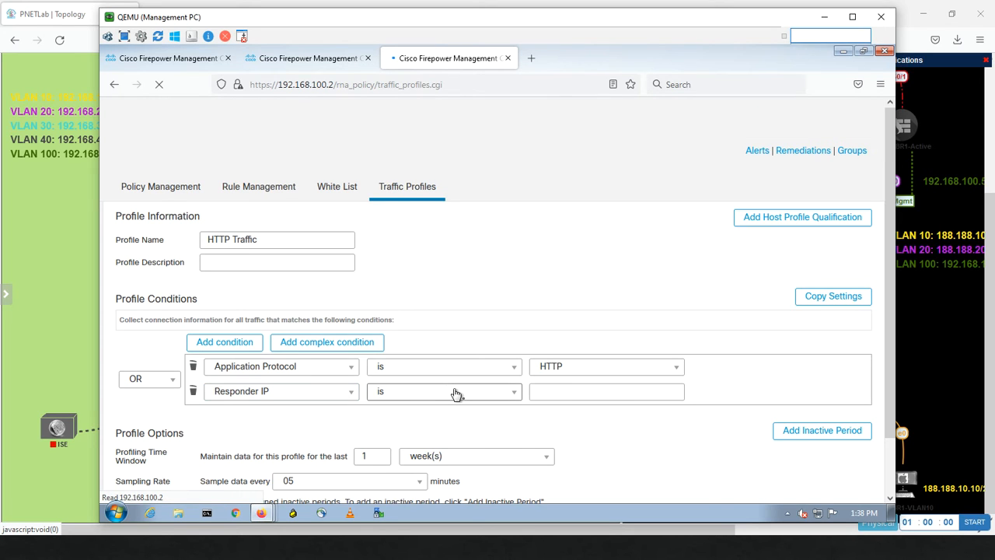
left_click(454, 392)
left_click(418, 425)
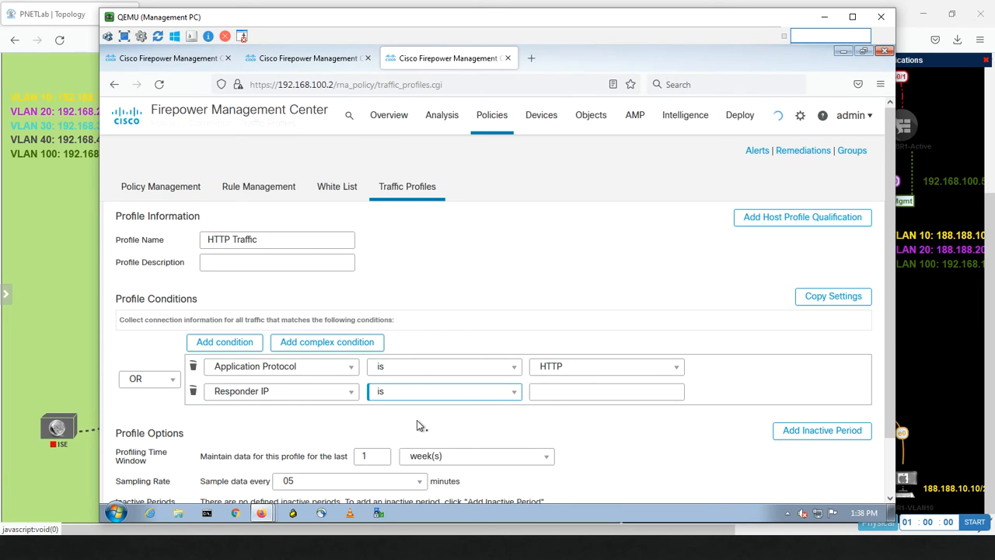
Step: After checking the lab topology map, enter 192.168.10.0/24 as the Responder IP value
left_click(558, 392)
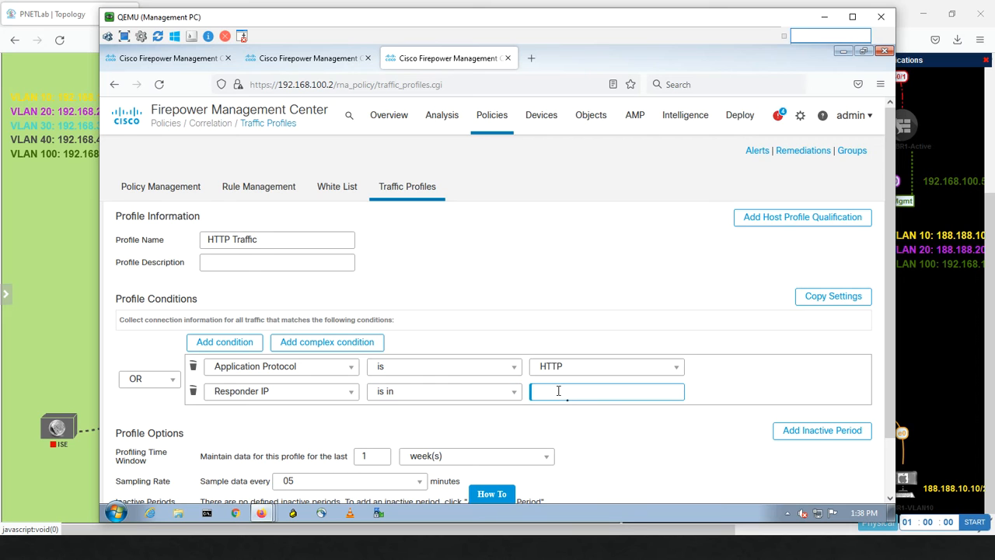
left_click(52, 292)
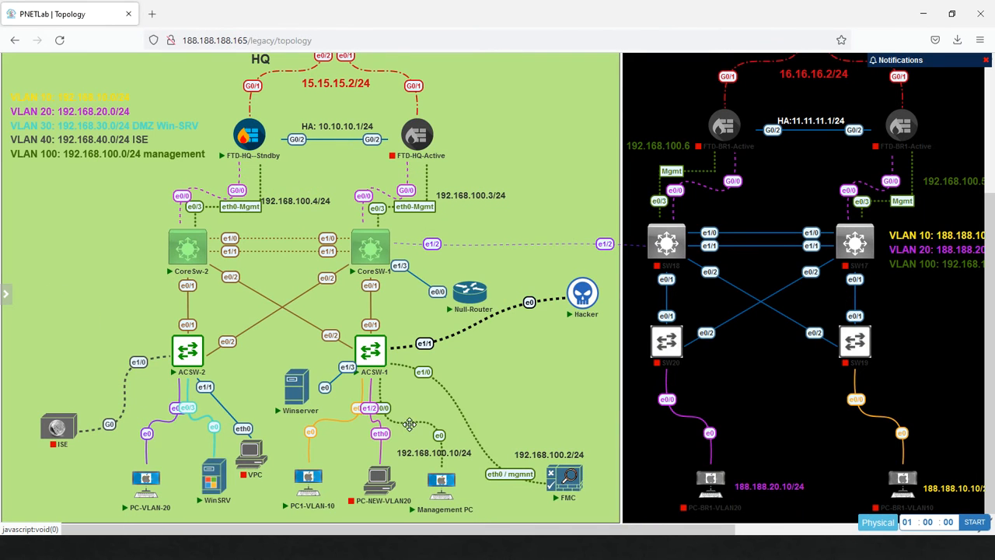
mouse_move(589, 315)
mouse_move(307, 393)
key("alt+Tab")
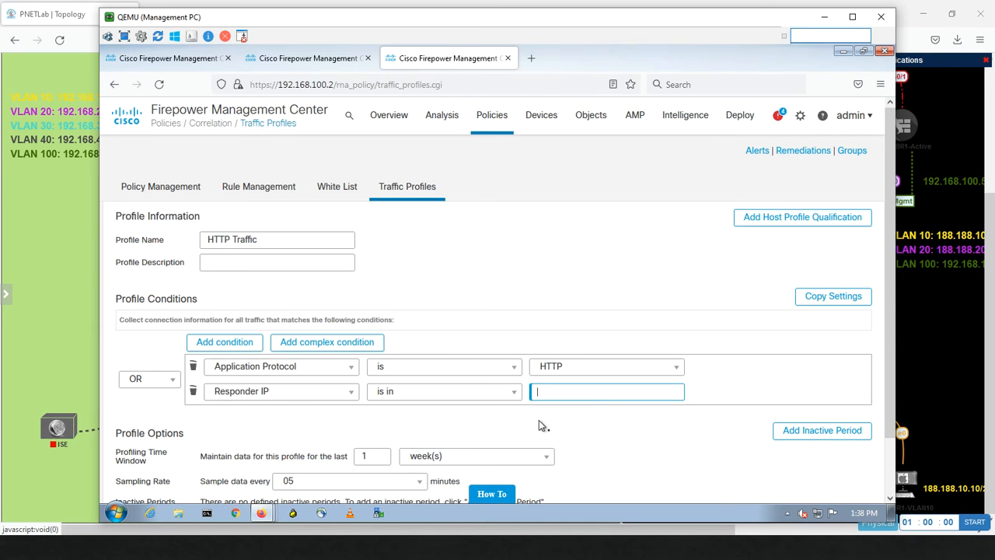
type("192")
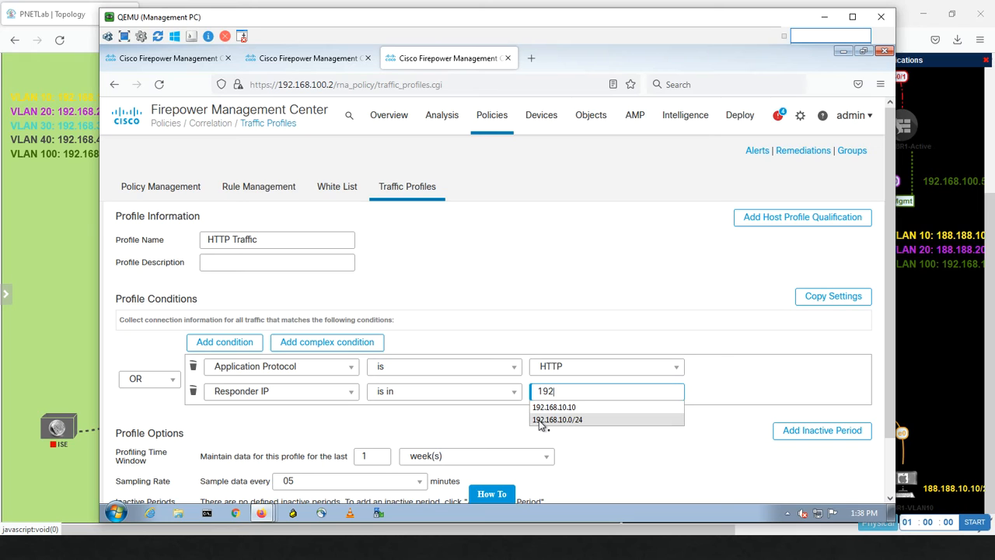
type(".168.10.0/24")
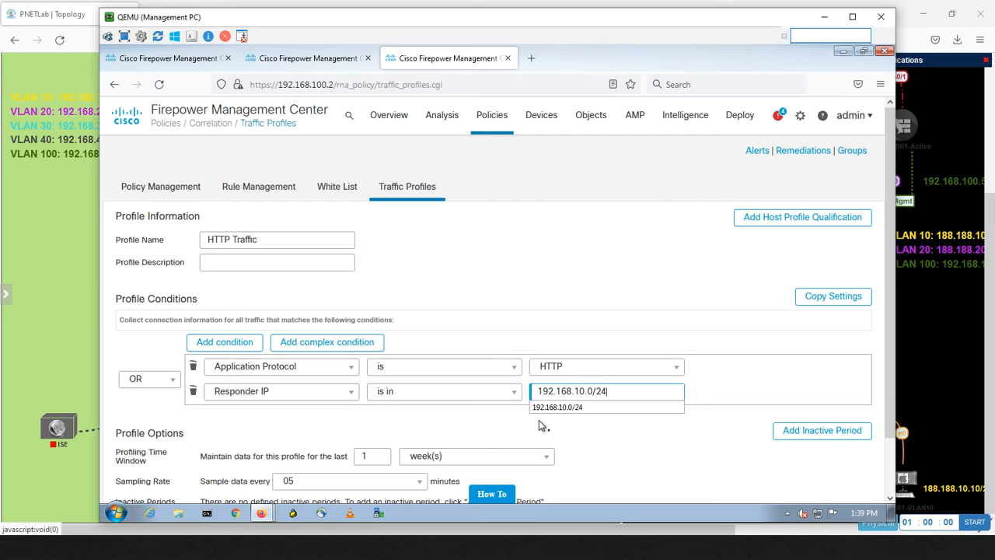
left_click(593, 430)
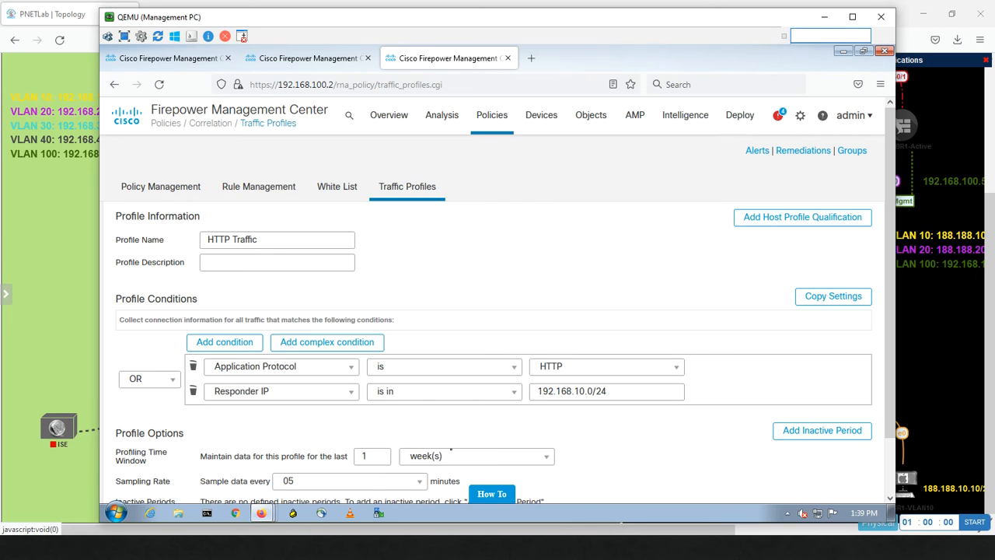
Step: Set the profiling time window unit to hours, then save and activate HTTP Traffic
left_click(437, 458)
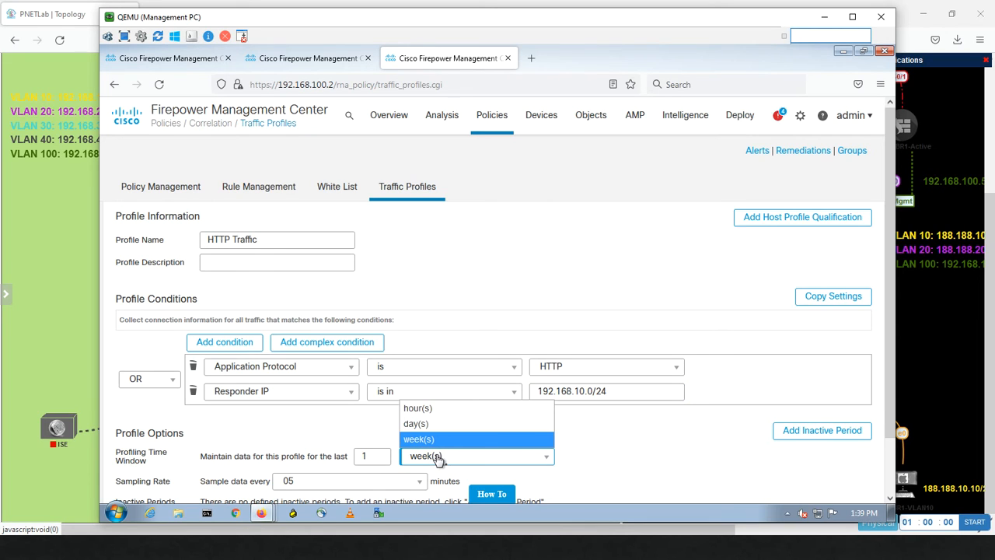
left_click(432, 410)
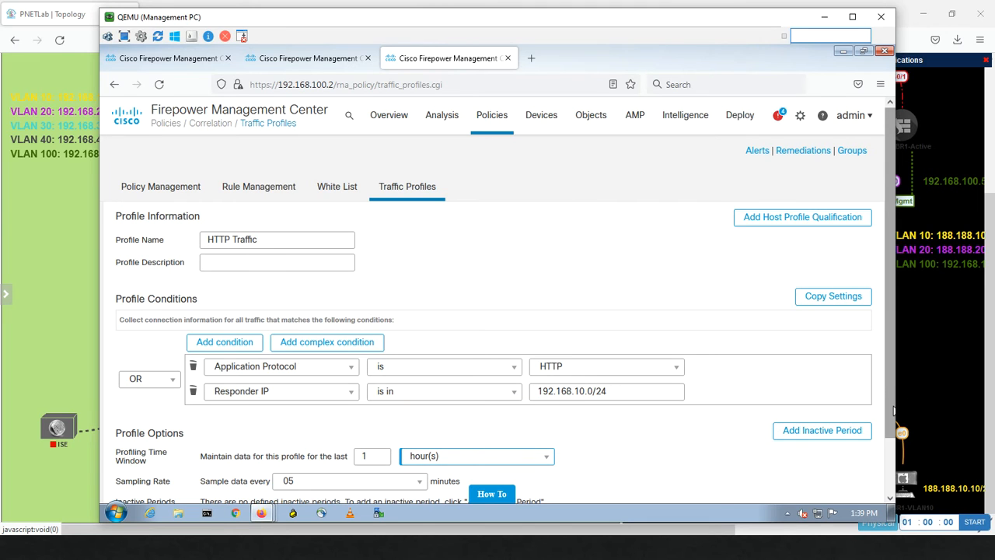
scroll(889, 378, "down", 2)
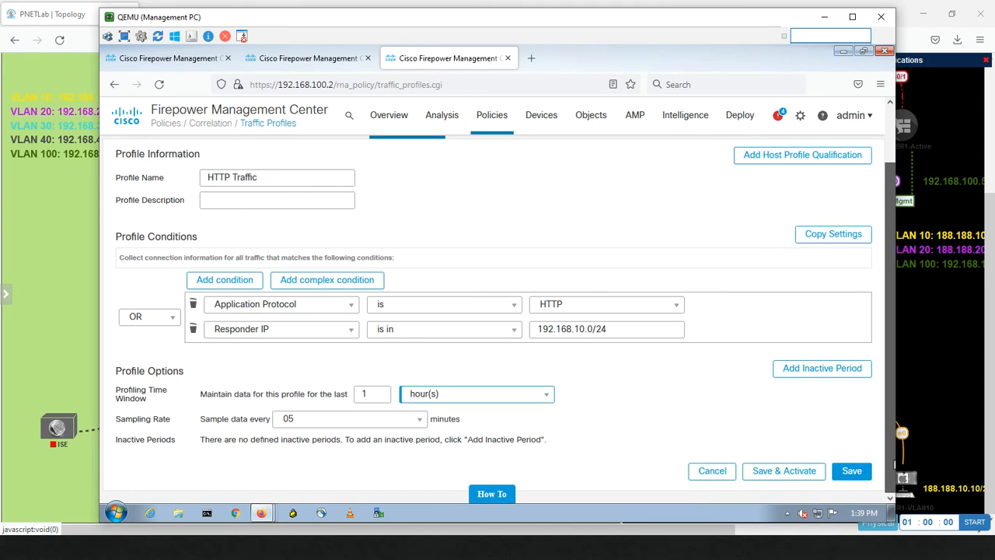
left_click(800, 477)
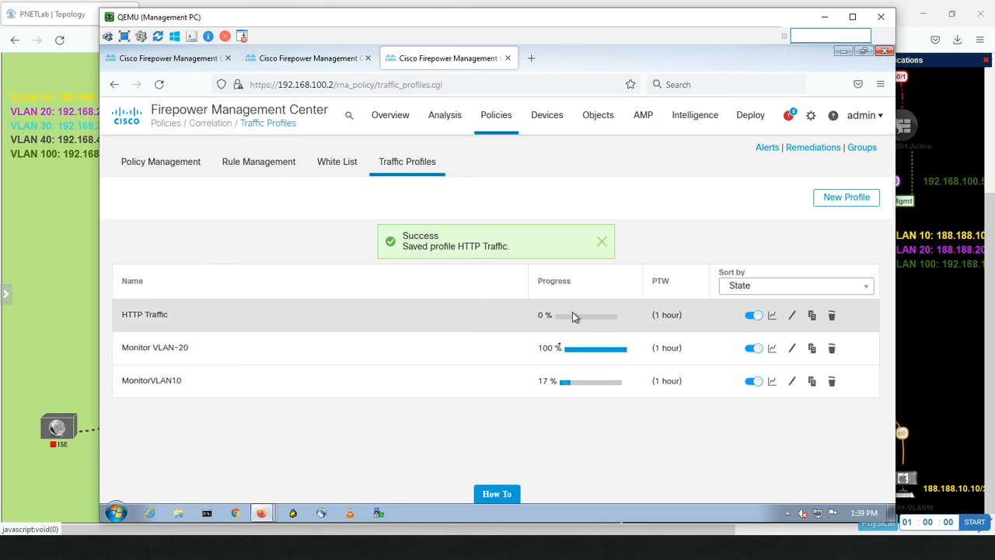
Step: Switch to the Hacker Kali machine, unlock it with the root password, and open a terminal
key("alt+Tab")
key("alt+Tab")
key("alt+Tab")
key("alt+Tab")
key("alt+Tab")
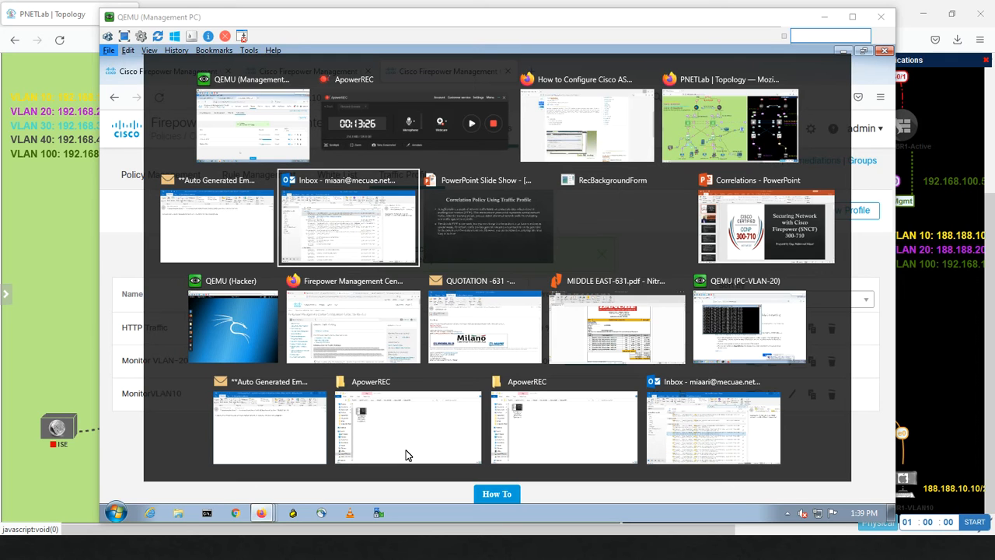
key("alt+Tab")
key("alt+Tab")
key("alt+Tab")
key("alt+Tab")
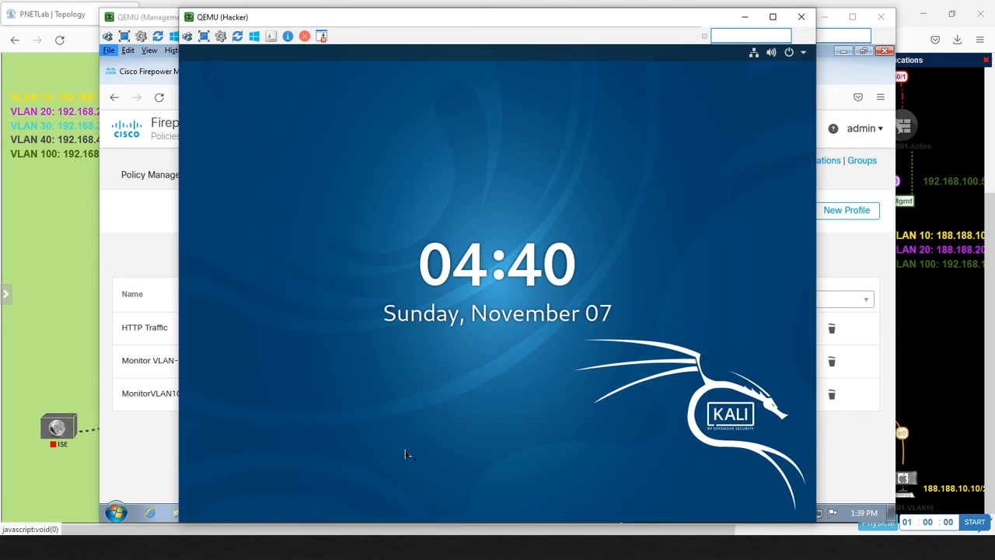
left_click(405, 454)
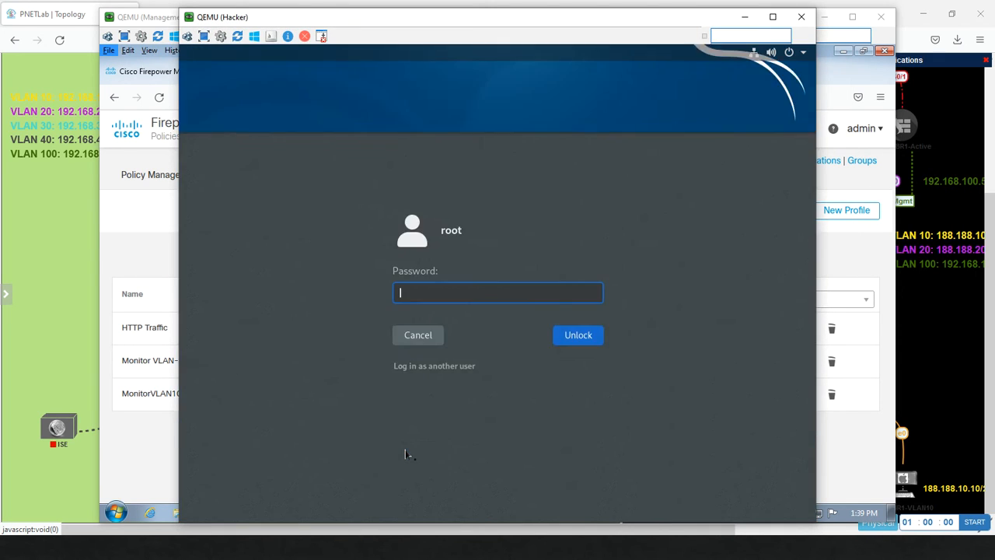
type("toor")
key("Return")
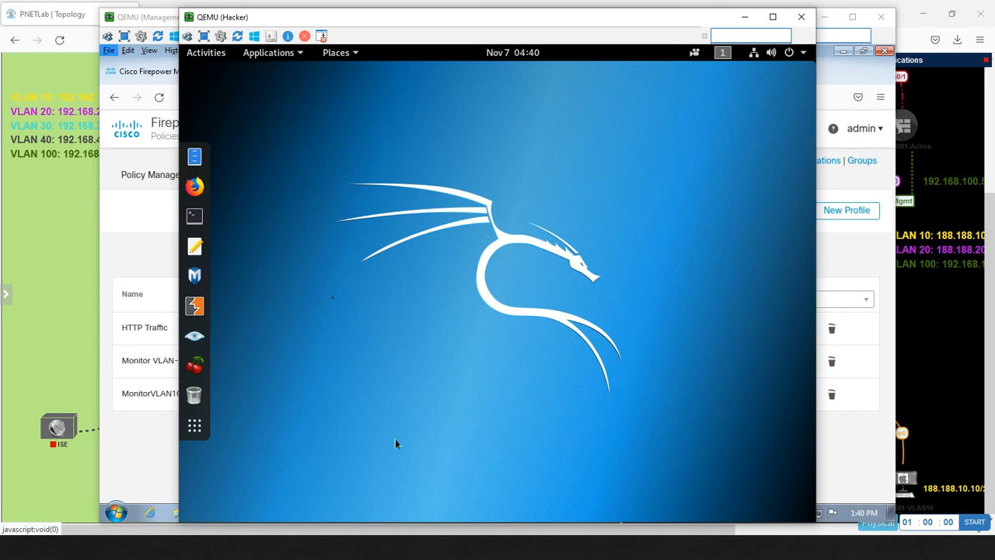
left_click(195, 215)
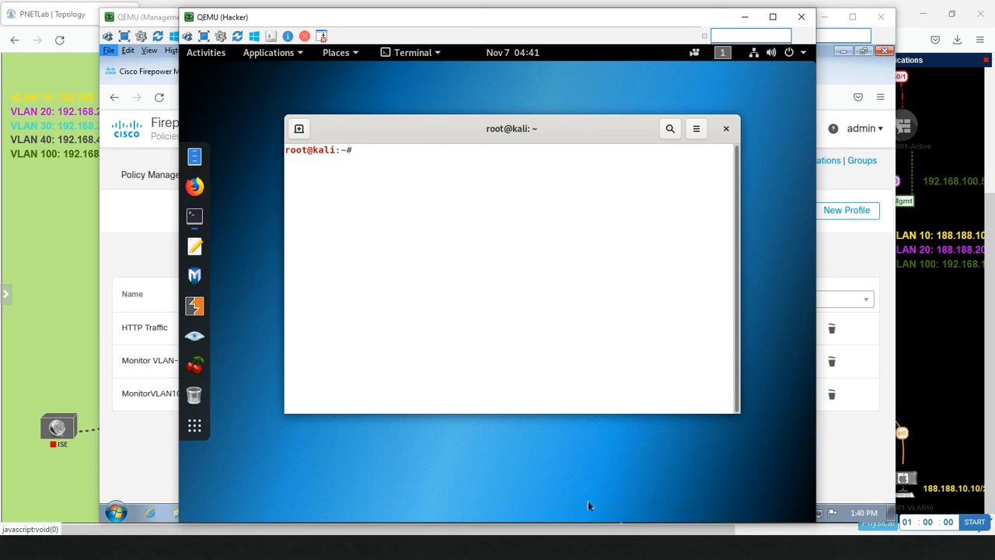
Step: Type an httperf --server command targeting a 192.168 address at the root prompt
type("httperf --server 192.16")
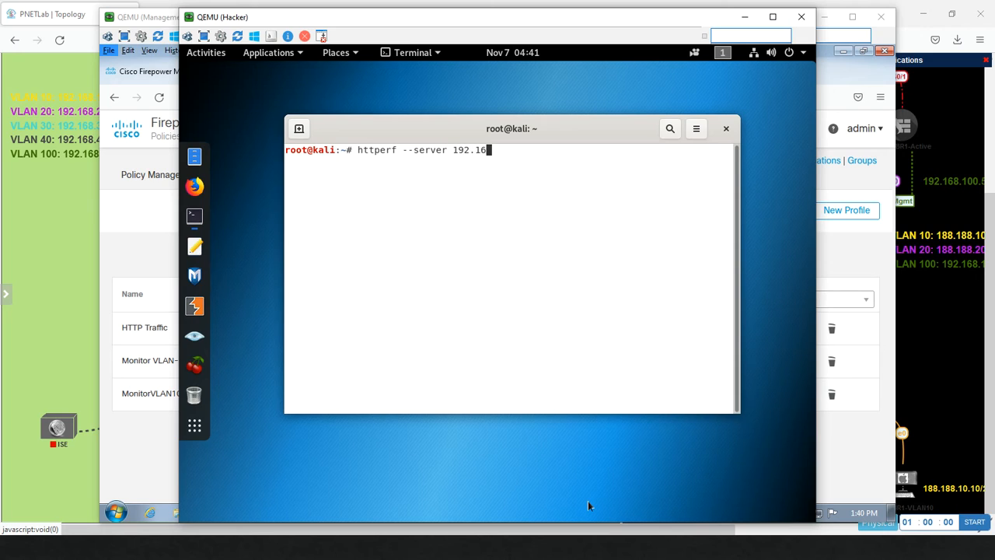
type("8.30.200")
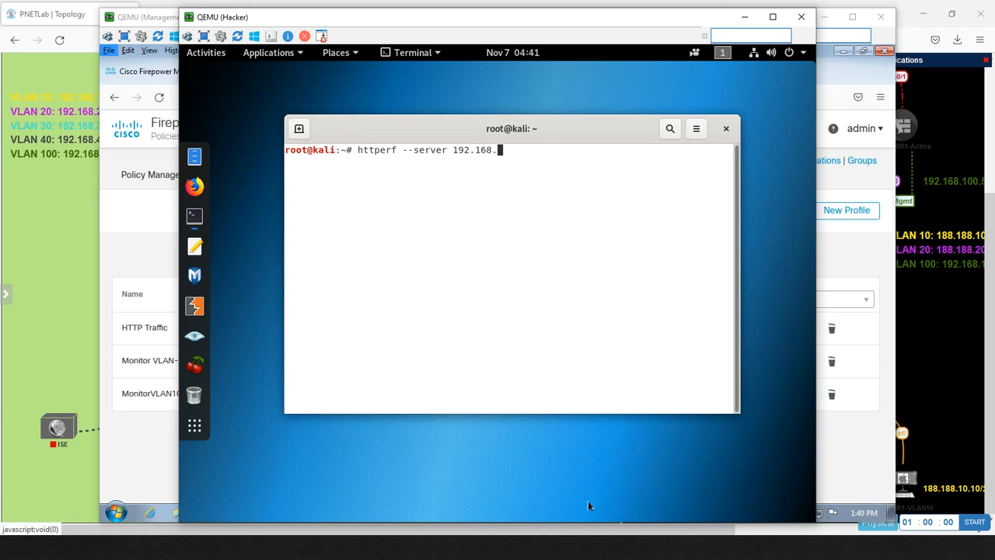
Step: Type an httperf --server command targeting a 192.168 address at the root prompt
type("10.12")
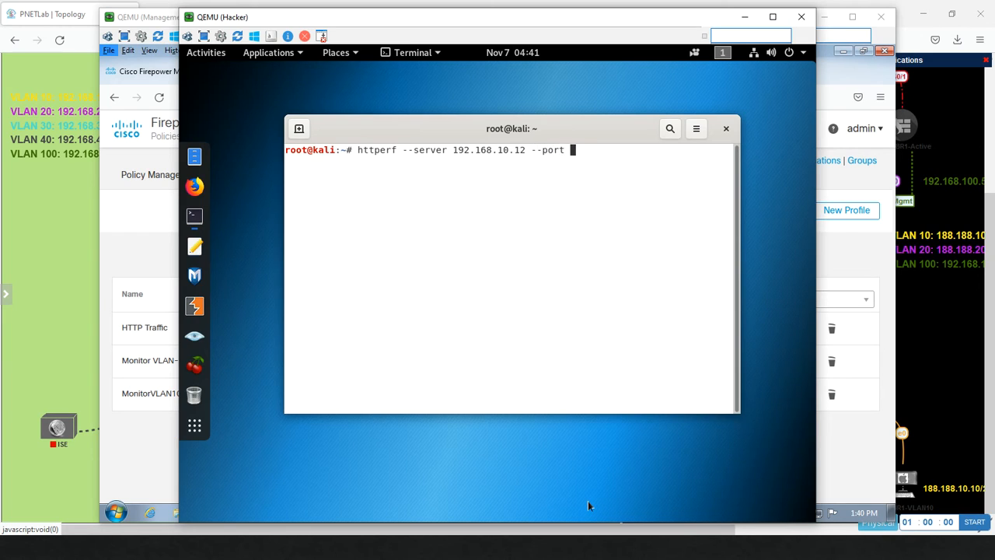
Step: Add --port 80 so the unrun command reads httperf --server 192.168.10.12 --port 80
type("--port 80")
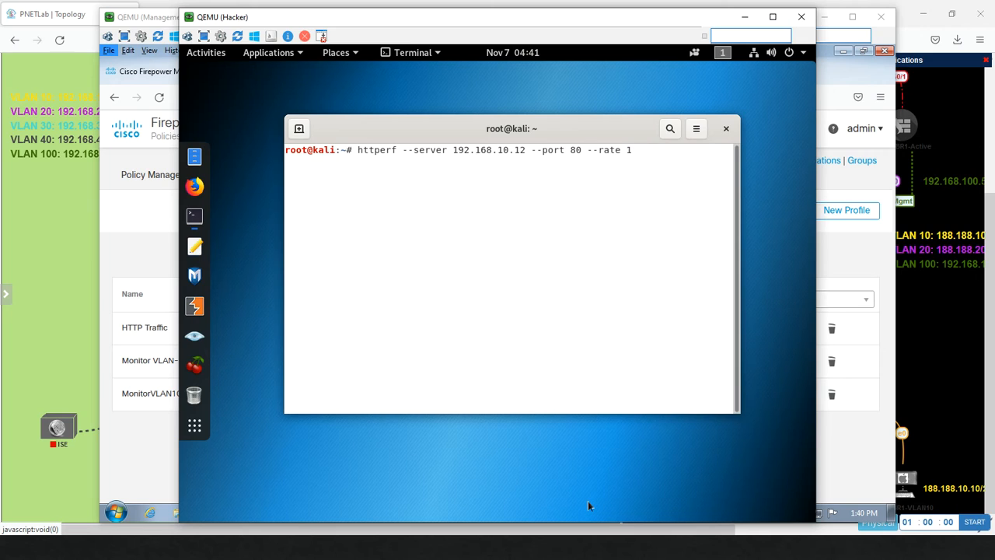
Step: Append --num-conn 360 to the httperf command after --rate 1
type("--num-conn")
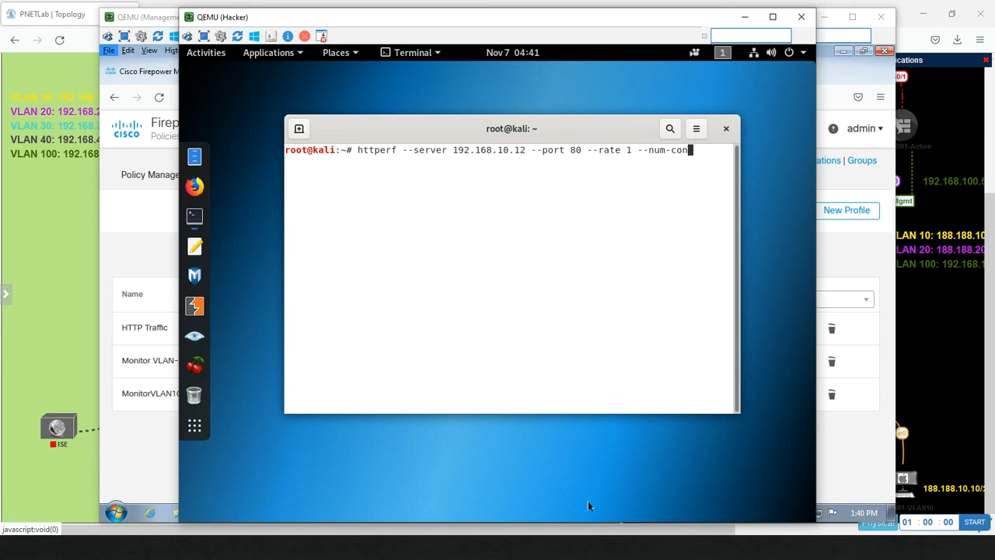
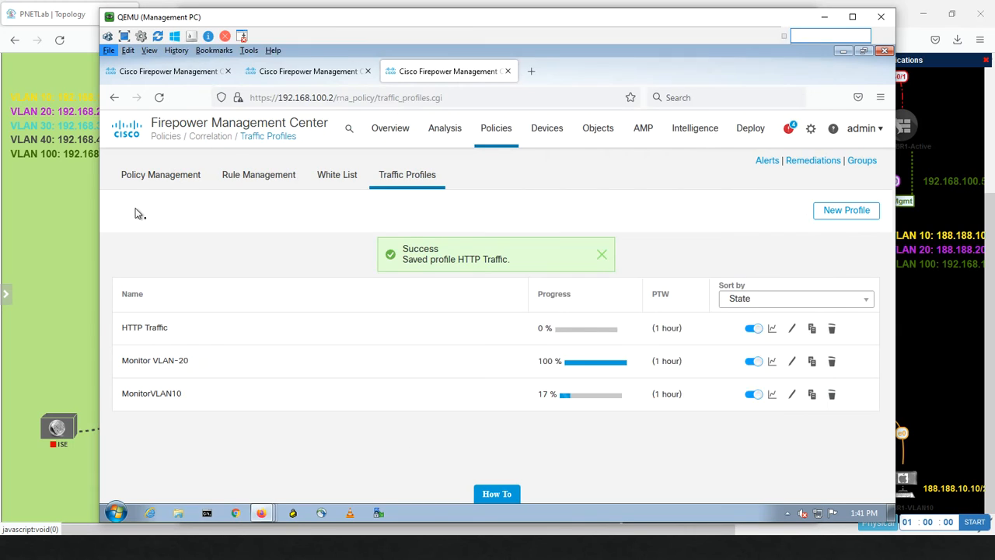
Step: Reload the Traffic Profiles page and resend the data, bringing back the HTTP Traffic form with a duplicate-name error
left_click(136, 209)
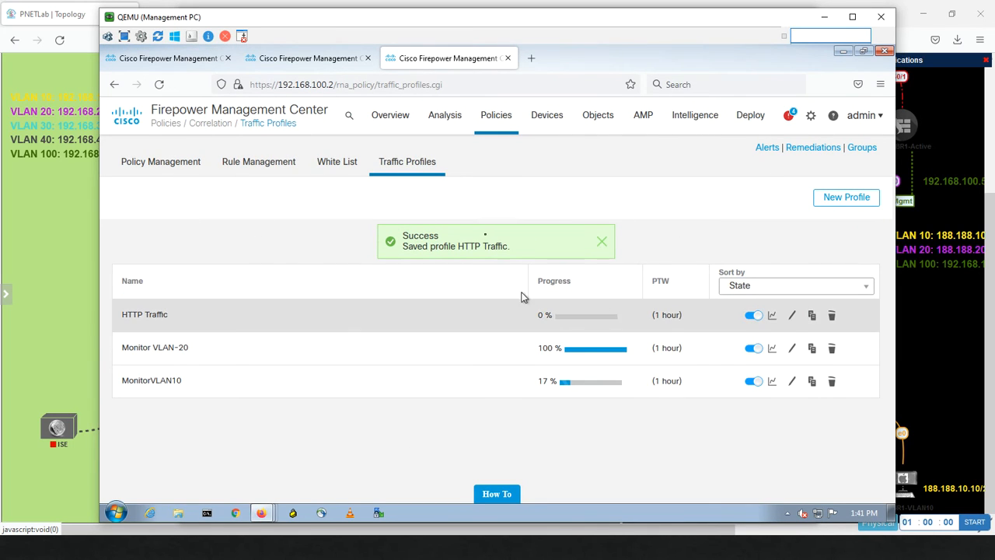
left_click(160, 86)
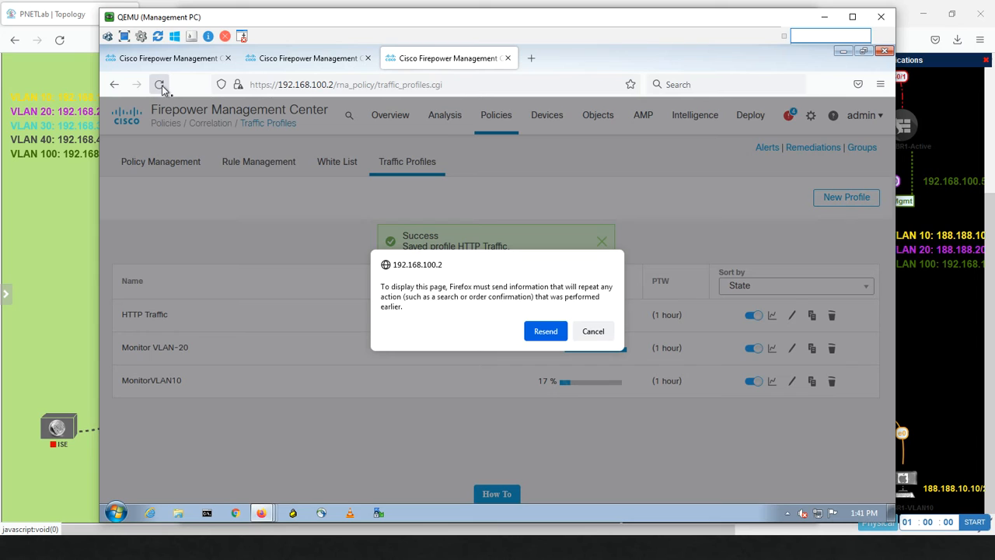
left_click(545, 331)
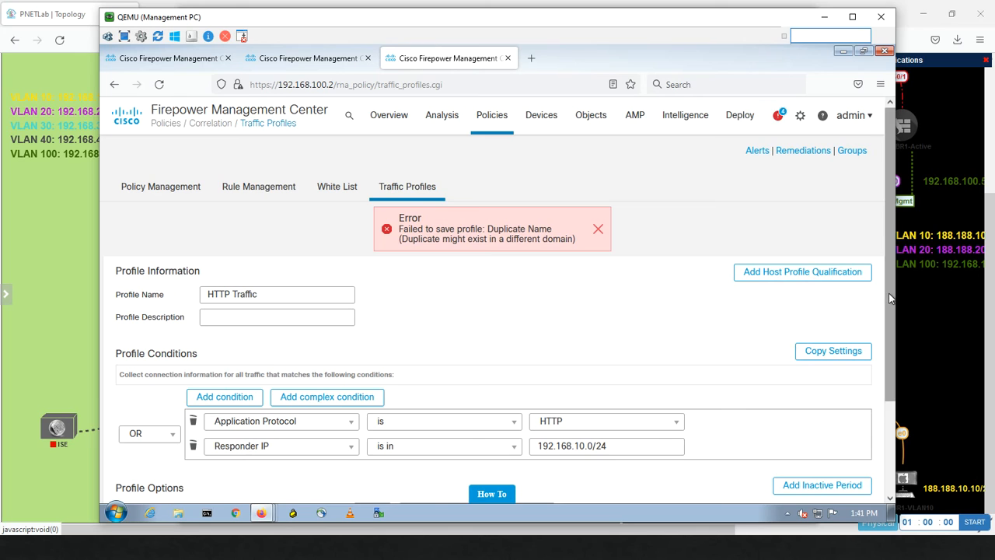
Step: Cancel the duplicate HTTP Traffic profile form to return to the Traffic Profiles list
left_click_drag(888, 294, 889, 411)
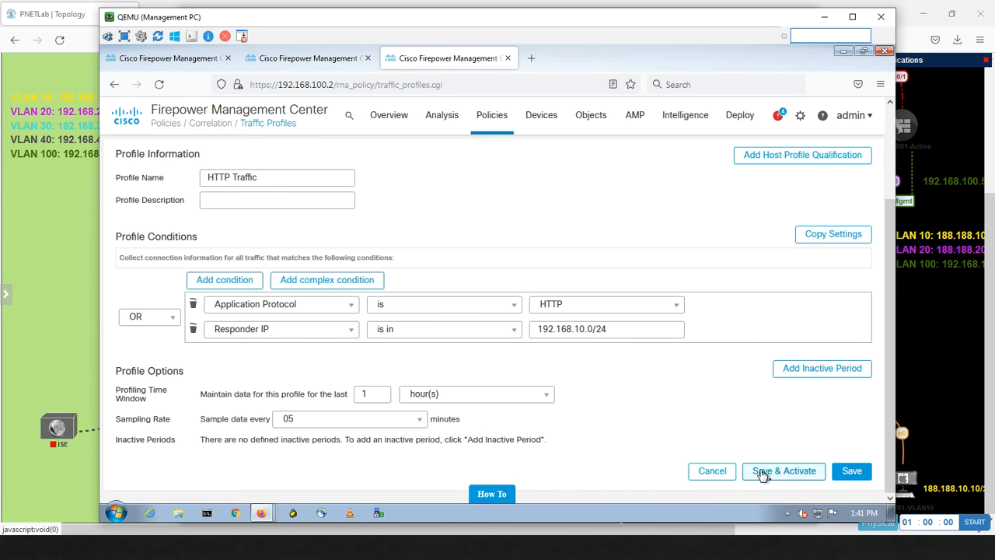
left_click(721, 473)
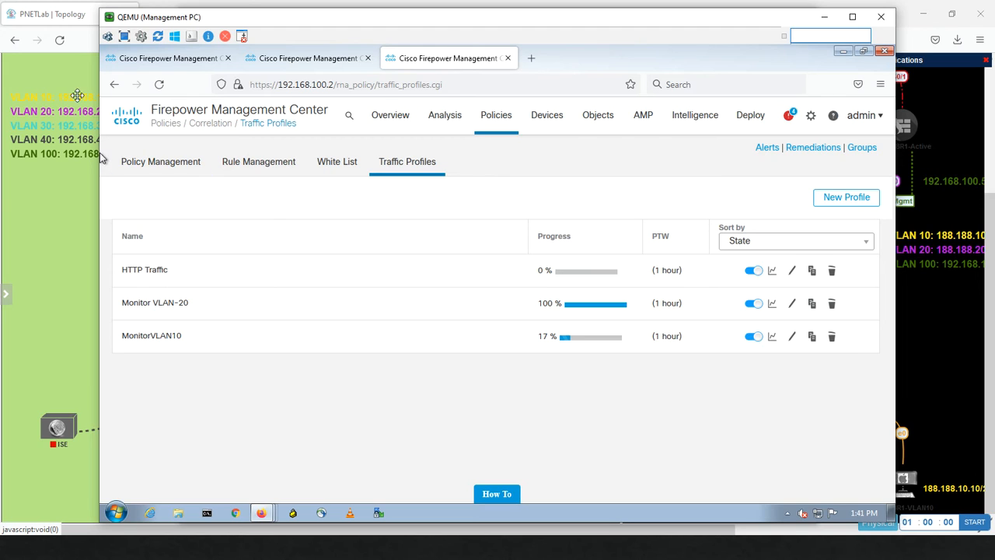
left_click(158, 84)
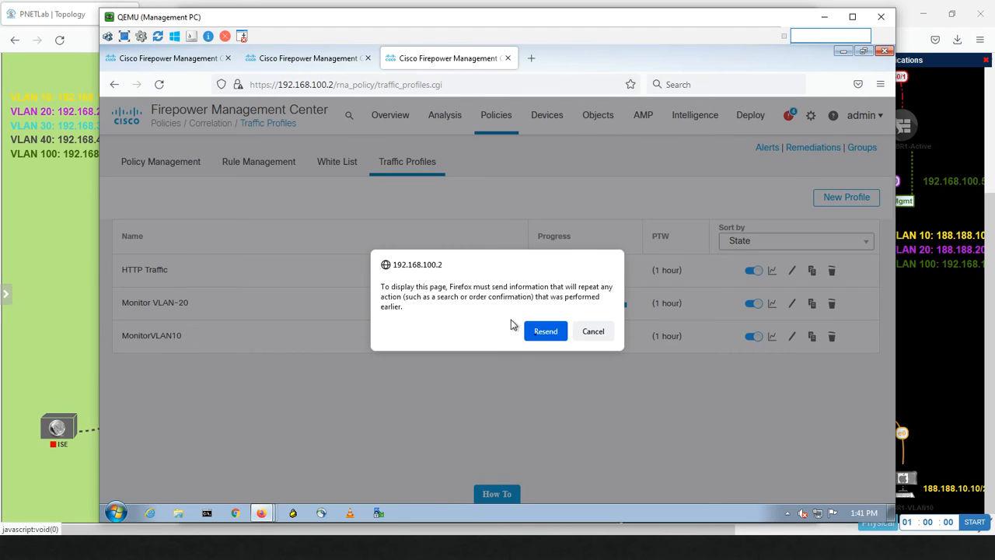
left_click(544, 331)
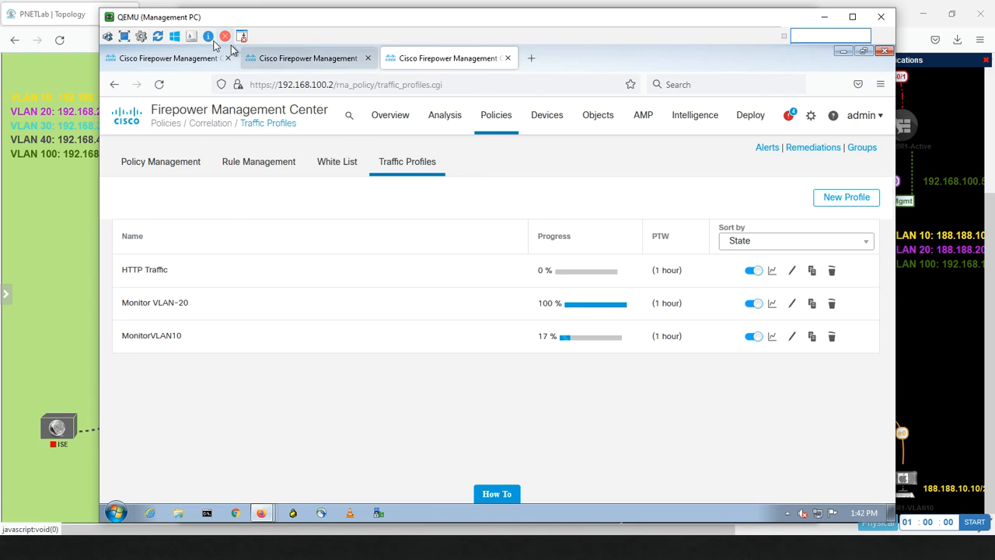
Step: Switch to the Connection Events page, refresh it via Analysis > Events, and scroll through the table
left_click(317, 59)
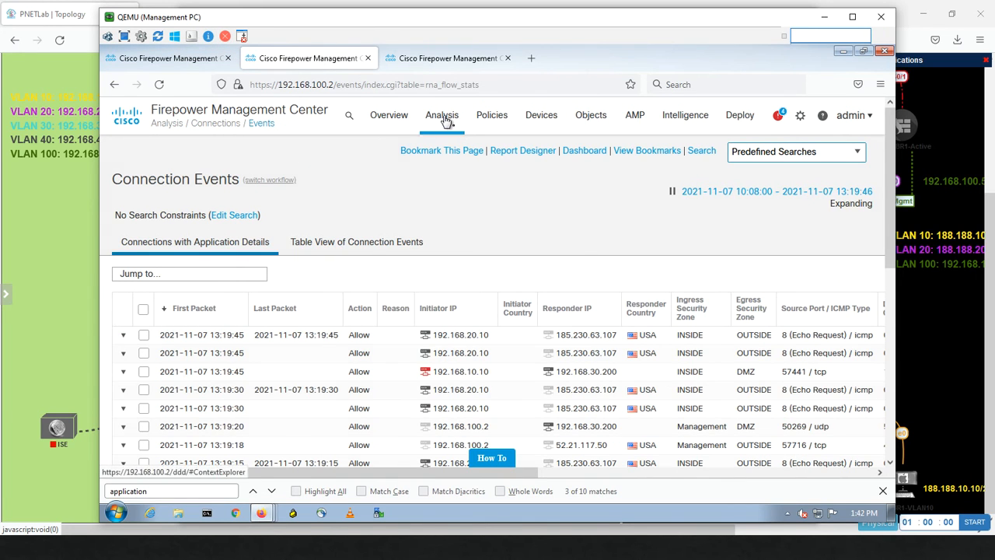
mouse_move(444, 117)
left_click(457, 206)
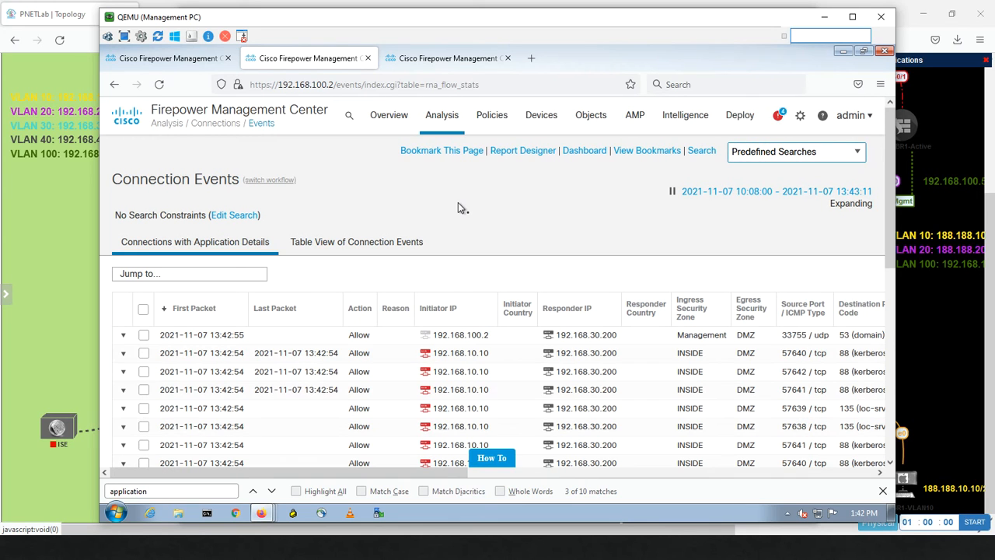
left_click_drag(413, 472, 465, 486)
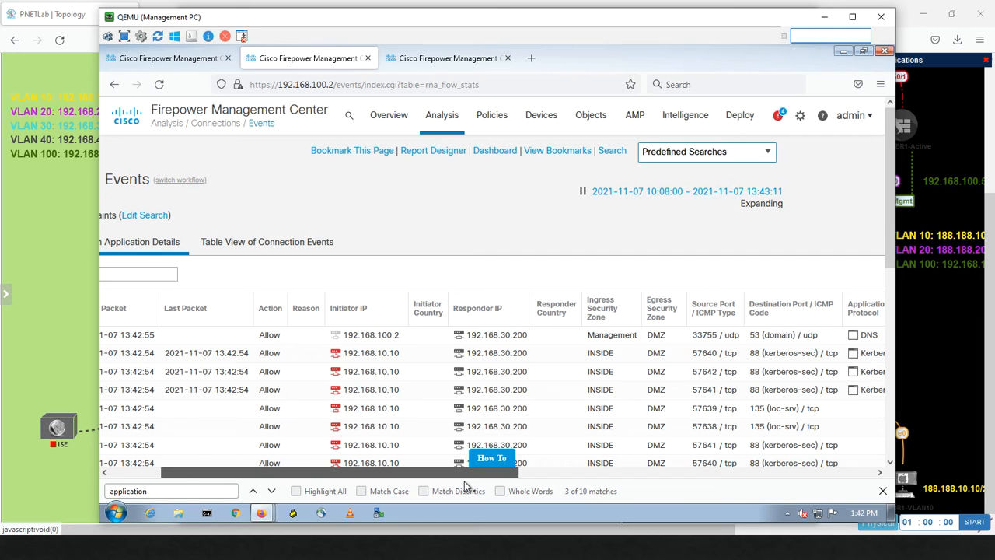
left_click_drag(465, 486, 273, 442)
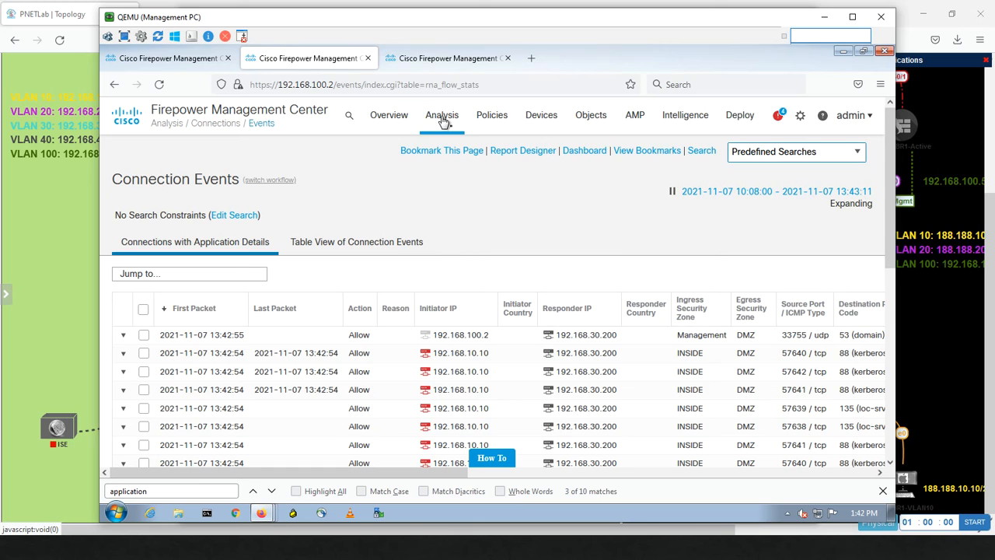
Step: Refresh Connection Events again to find new connections from 192.168.10.10, then switch to the Kali window
mouse_move(440, 118)
left_click(452, 205)
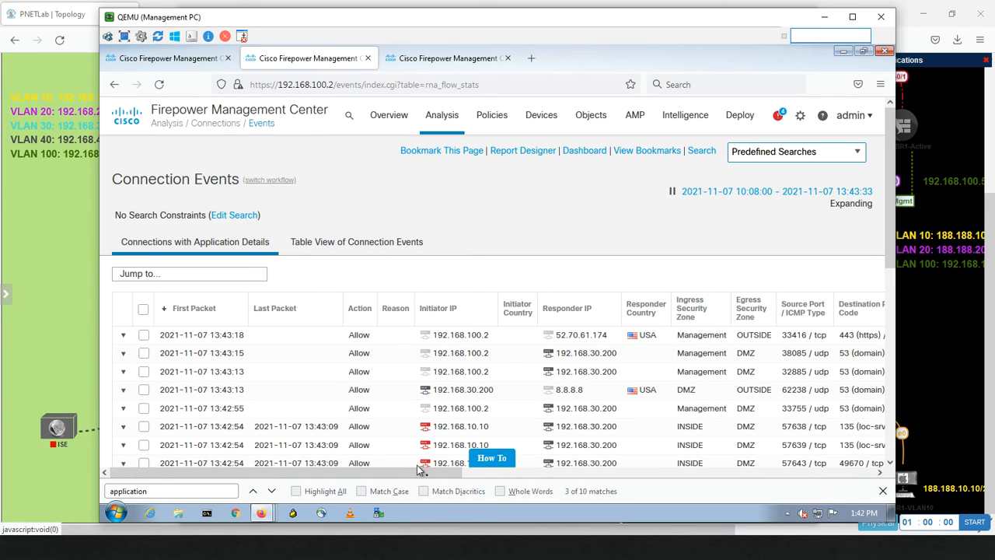
left_click_drag(418, 469, 379, 448)
key("alt+Tab")
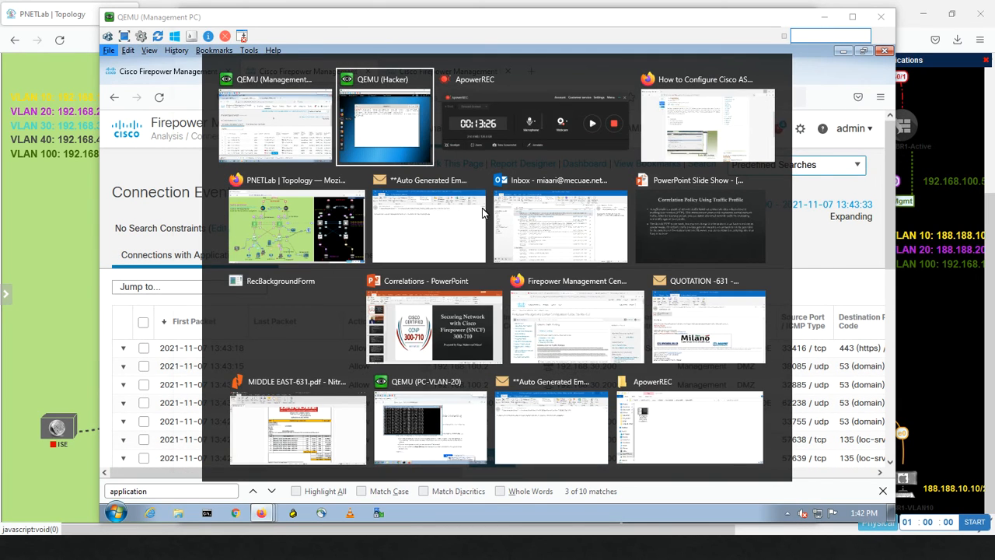
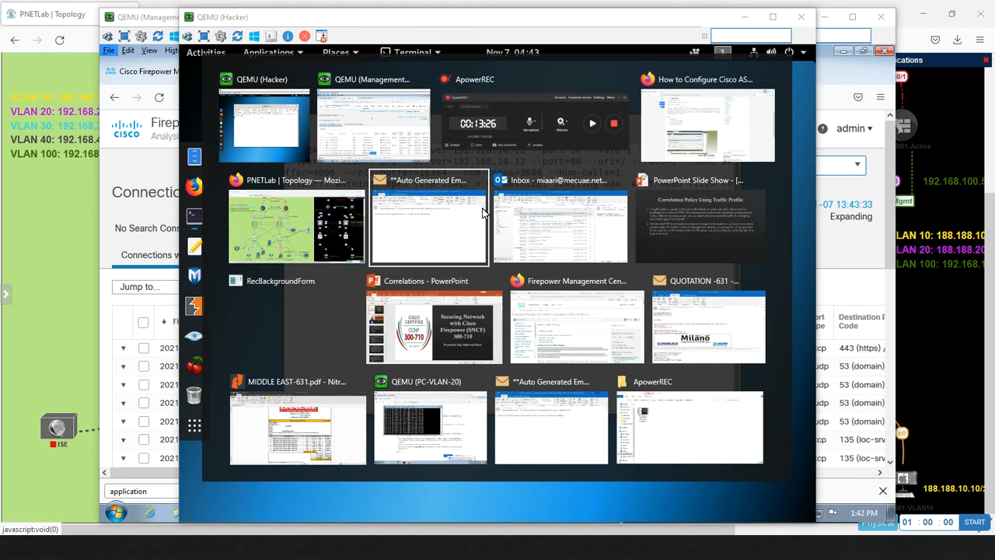
key("alt+Tab")
key("alt+Tab")
key("alt+Tab")
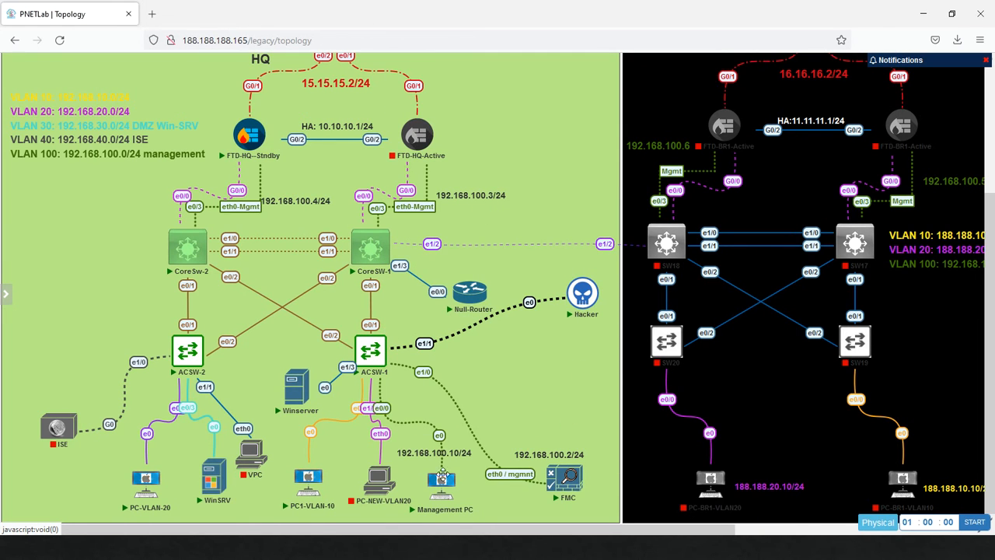
Step: In PNETLab, open the Management PC's console through the ultravnc_wrapper link
left_click(449, 483)
left_click(525, 137)
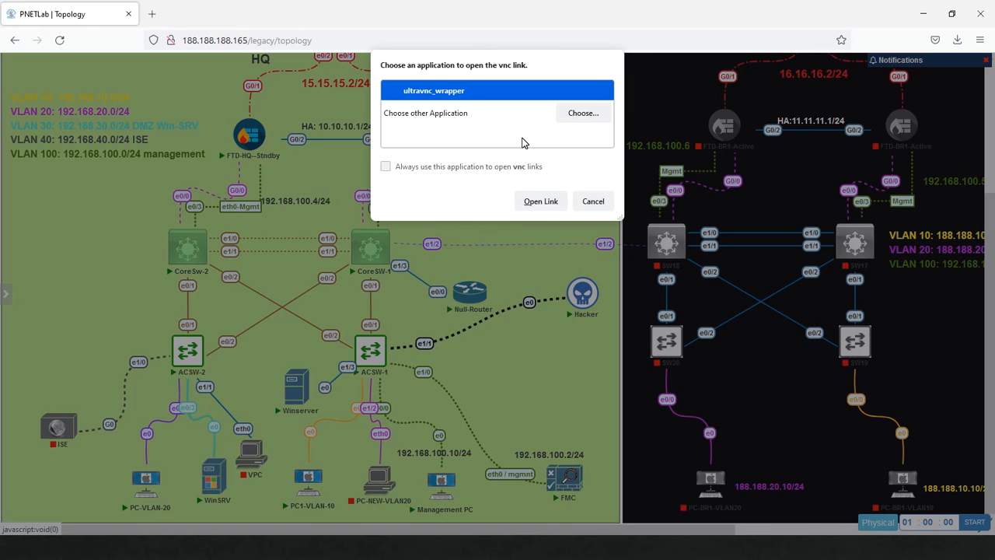
left_click(542, 203)
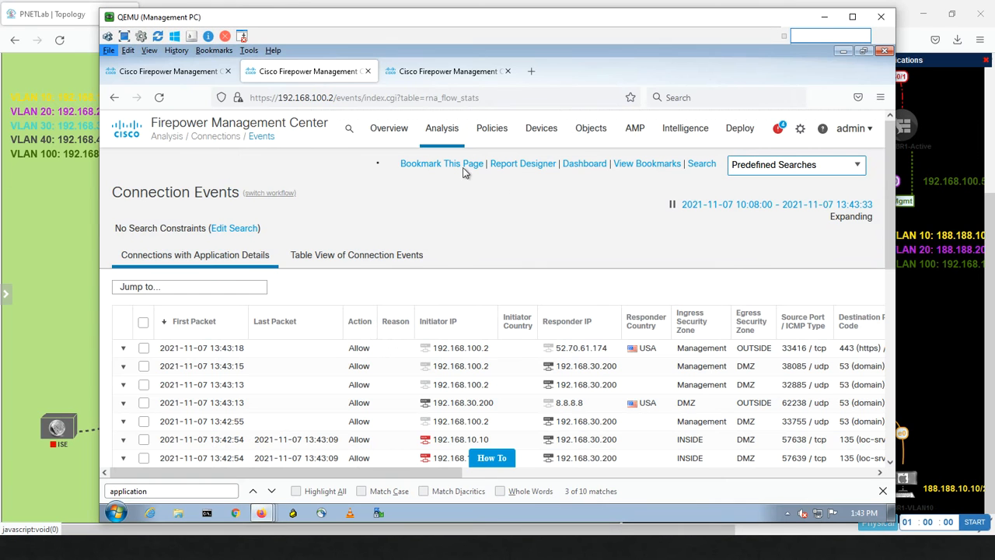
Step: Reload the Traffic Profiles tab, resending the form data, to refresh profile percentages
left_click(445, 74)
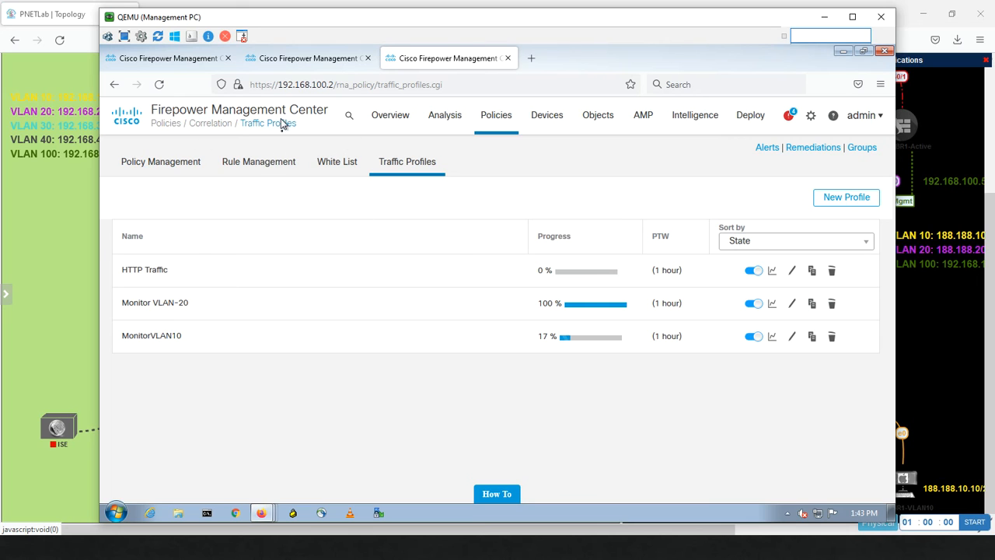
left_click(159, 84)
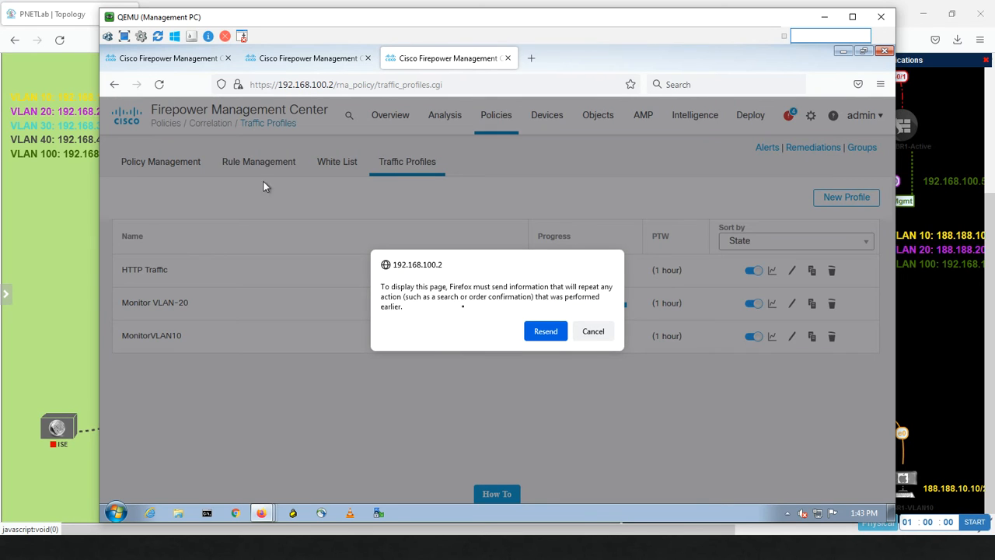
left_click(547, 333)
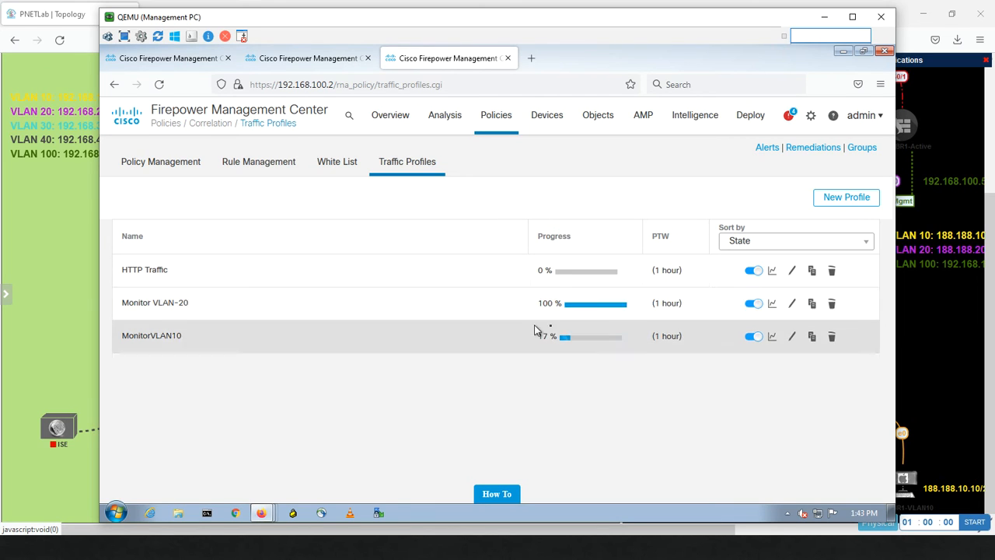
Step: Open the Monitor VLAN-20 bytes-over-time graph and review its Y-Axis measure options
left_click(773, 305)
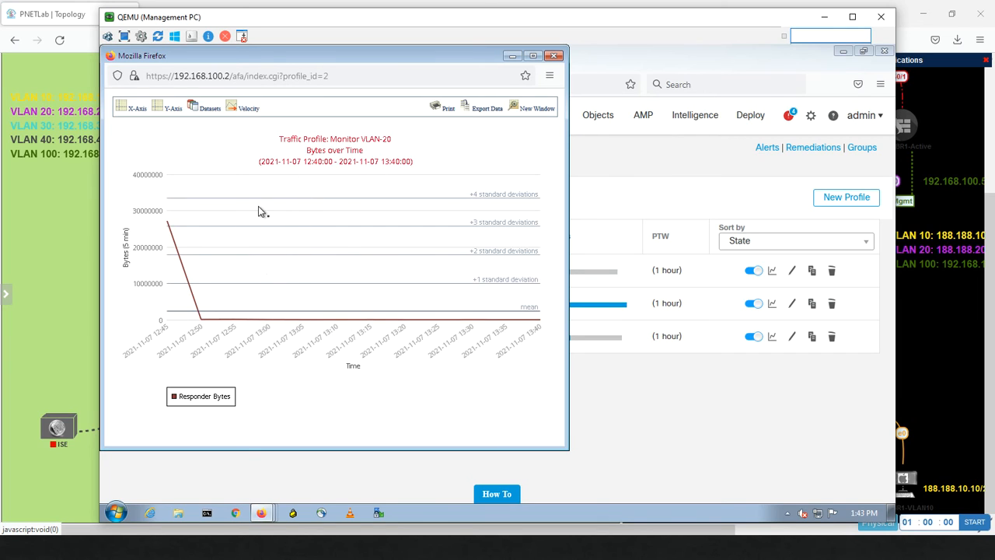
left_click(168, 108)
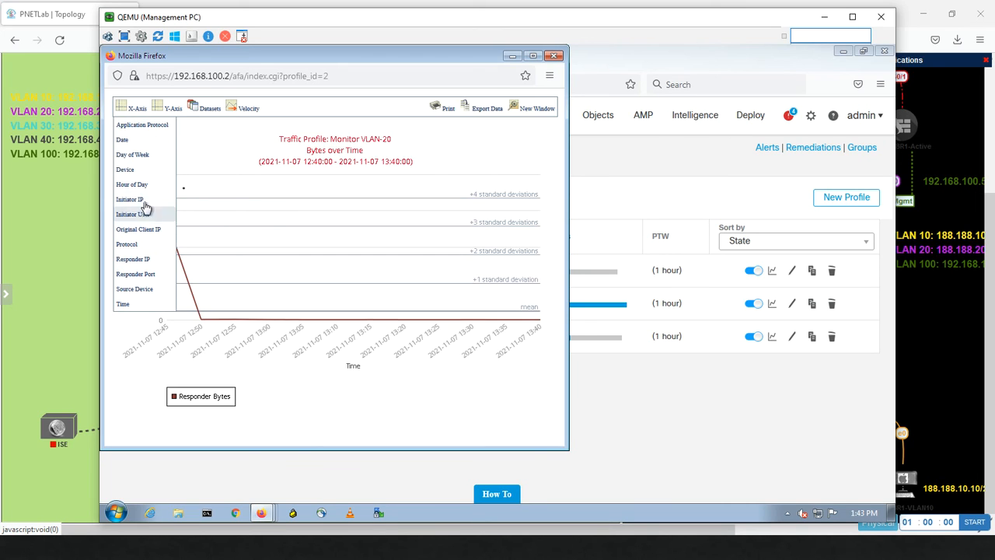
mouse_move(213, 110)
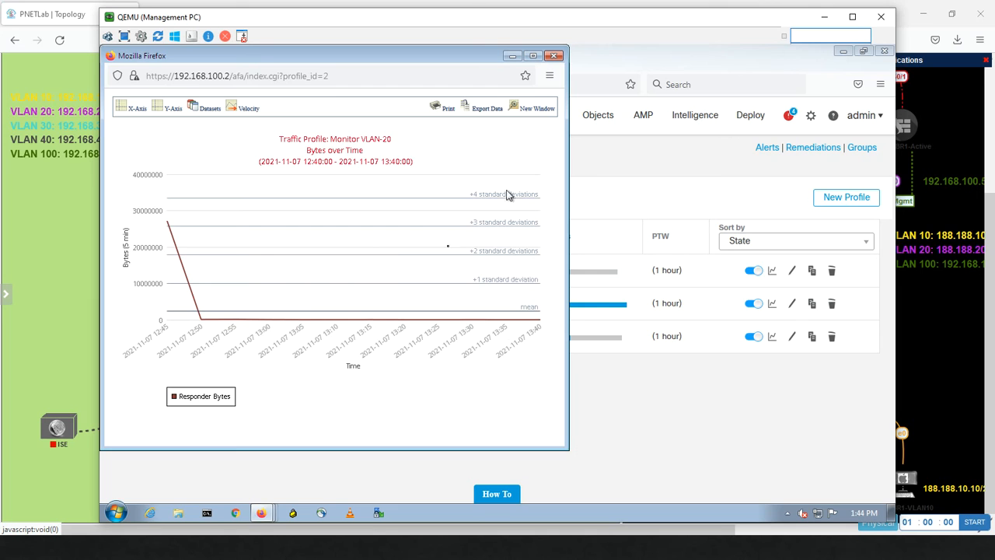
Step: Open PC-VLAN-20's console from the topology and stop its continuous ping
left_click(93, 285)
left_click(153, 486)
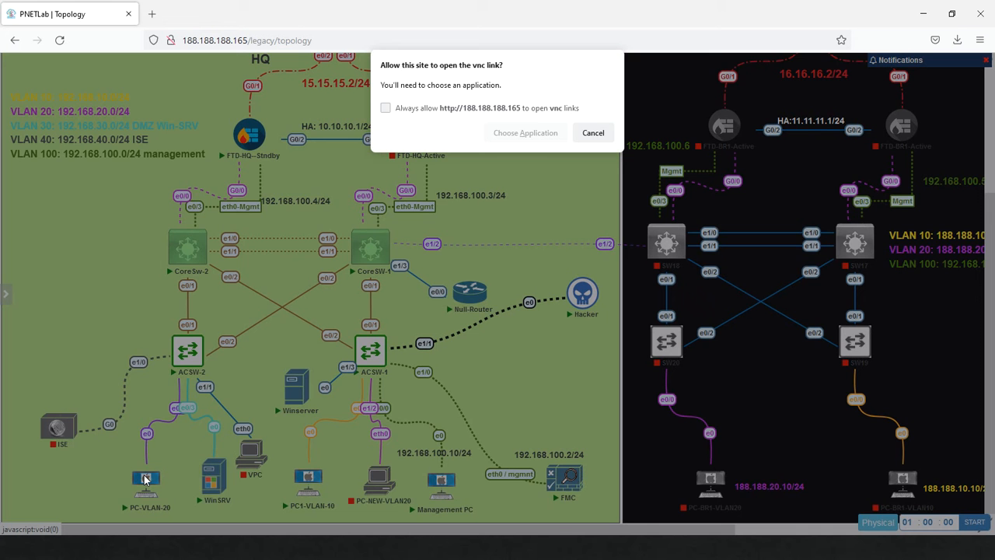
left_click(513, 133)
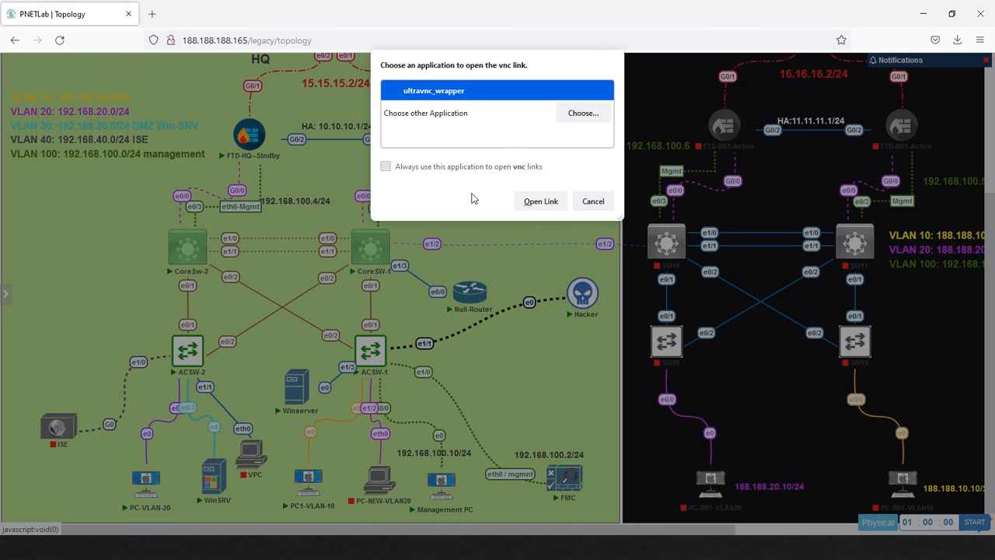
left_click(537, 204)
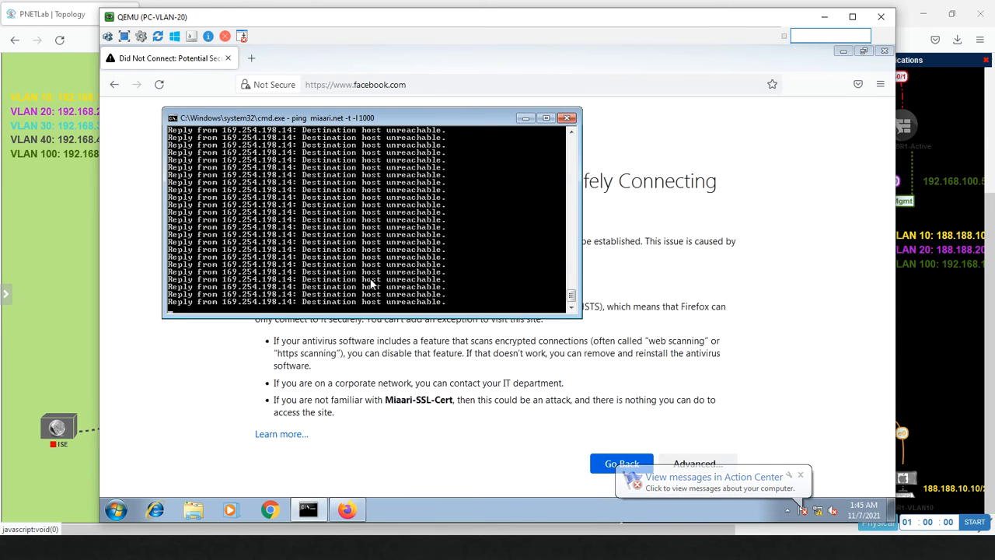
key("ctrl+c")
key("Return")
key("Return")
key("Return")
key("Return")
key("Return")
key("Return")
key("Return")
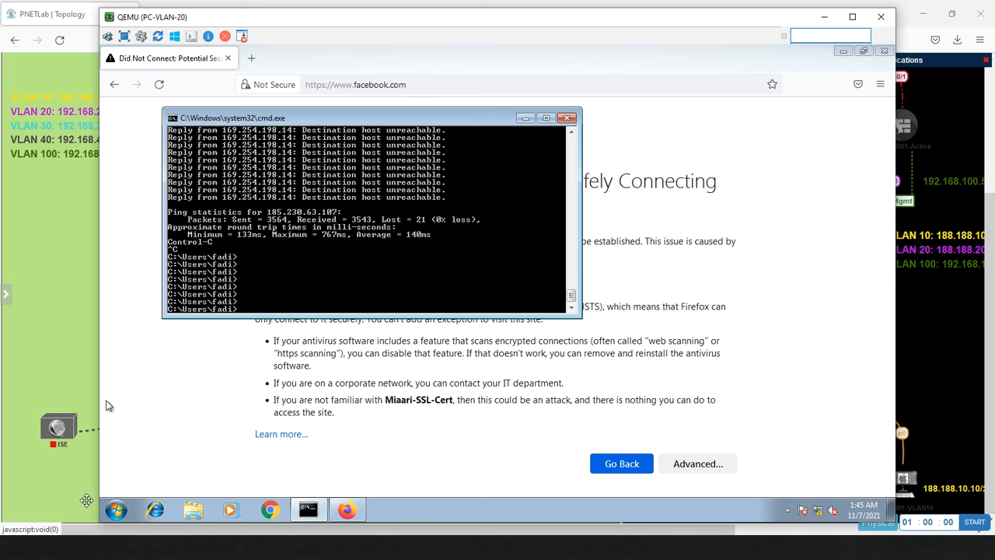
Step: Bring up the Windows Start menu's shutdown and restart options
left_click(115, 512)
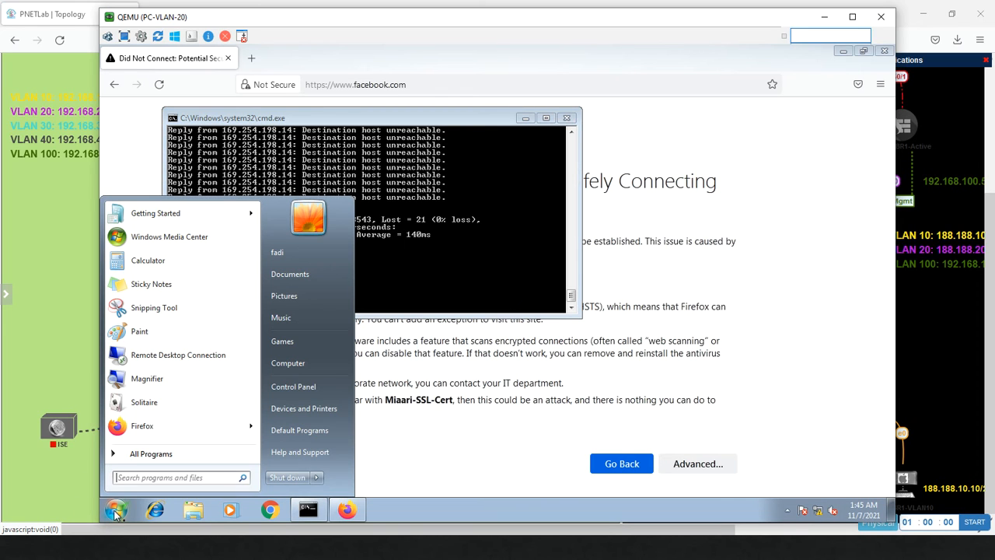
left_click(117, 514)
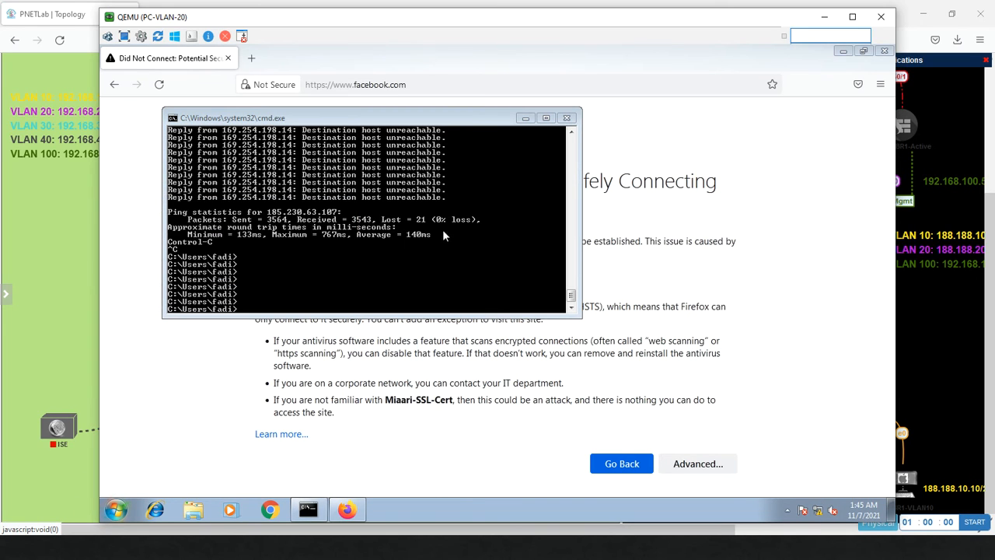
left_click(338, 271)
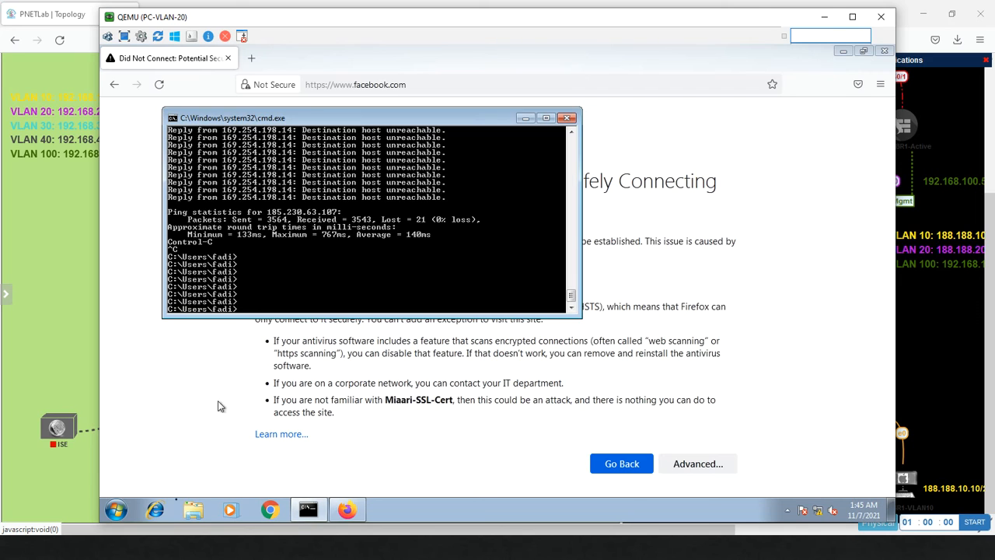
left_click(116, 511)
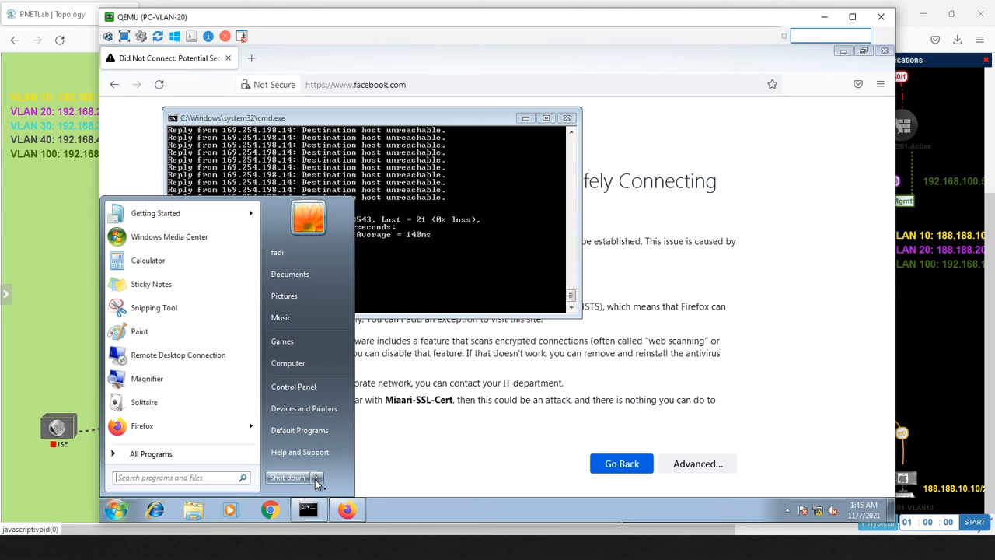
left_click(318, 478)
Step: Restart PC-VLAN-20, then open the HTTP Traffic profile's graph at 92%
left_click(352, 451)
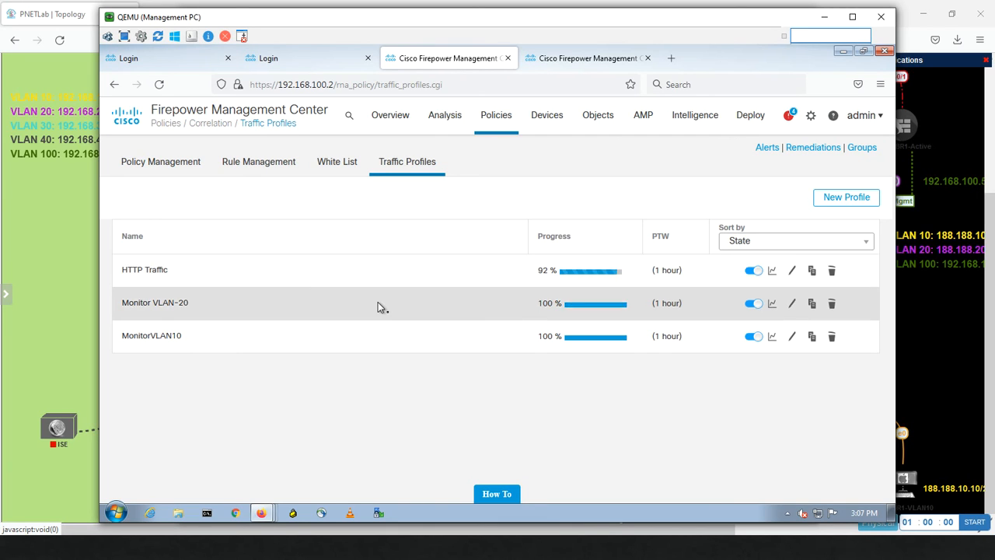
left_click(773, 273)
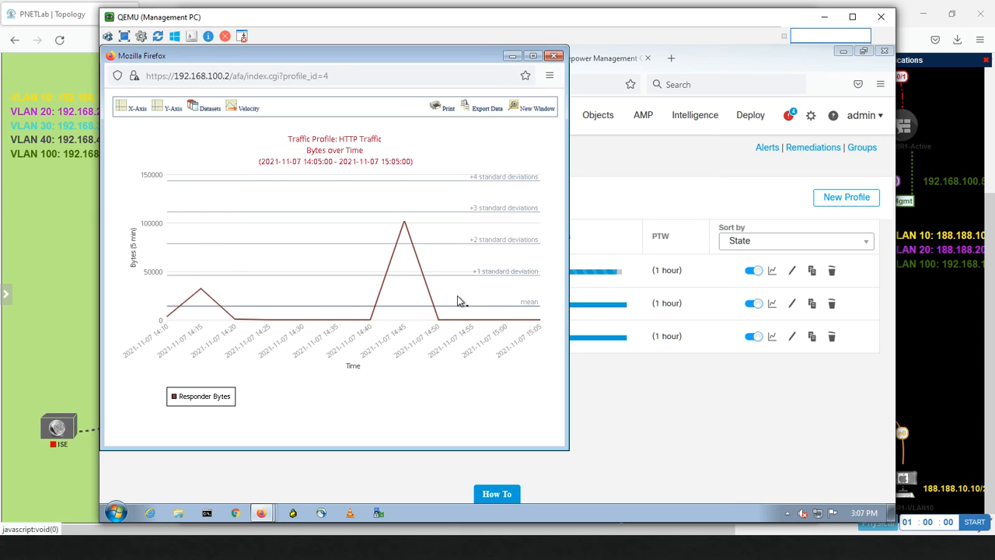
Step: Leave the HTTP Traffic graph and return to the Traffic Profiles list
left_click(672, 396)
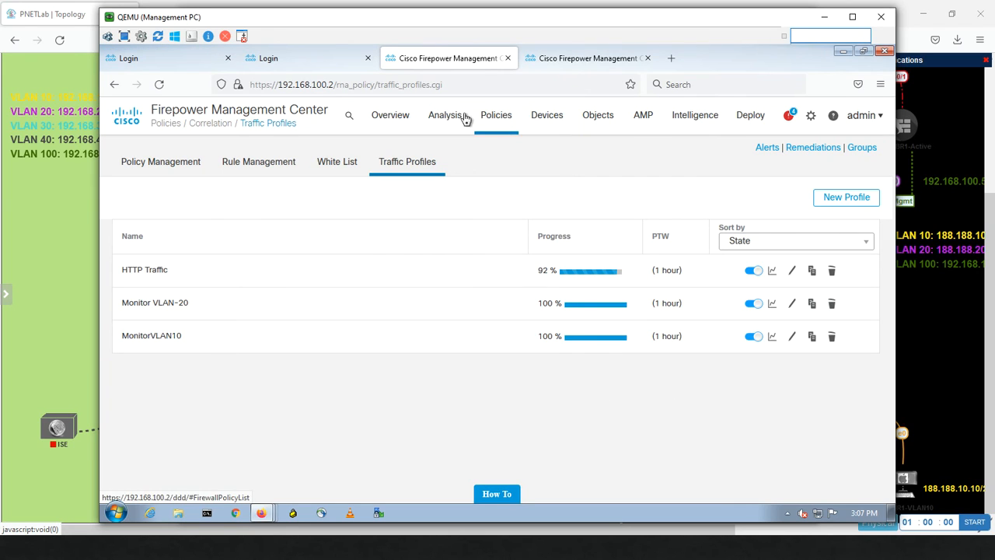
Step: Go to Correlation Rule Management and start a new correlation rule
mouse_move(495, 123)
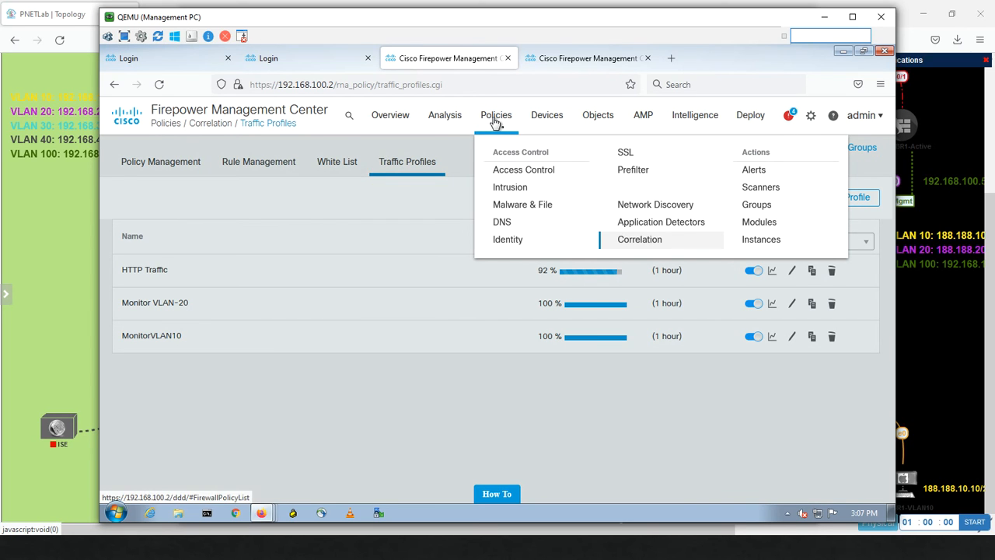
left_click(259, 162)
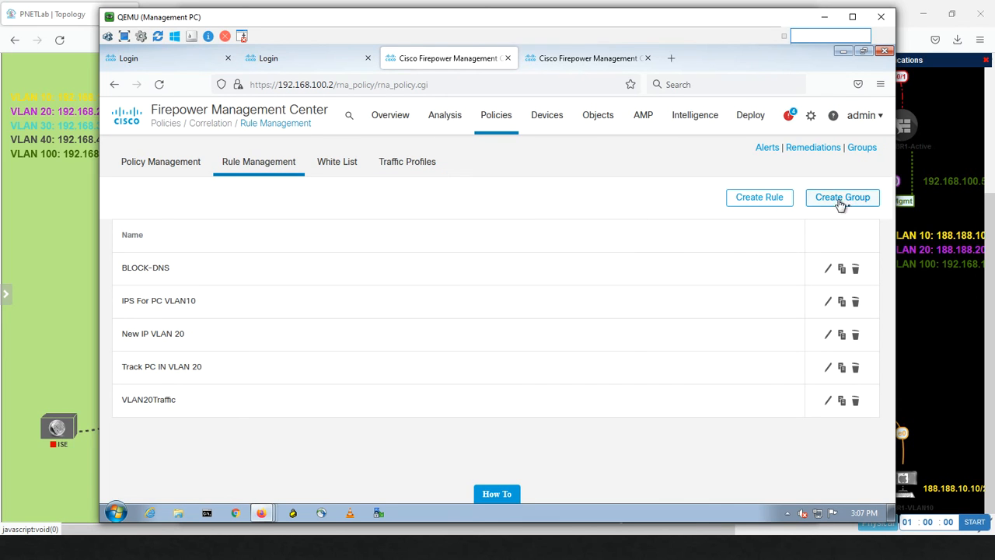
left_click(778, 199)
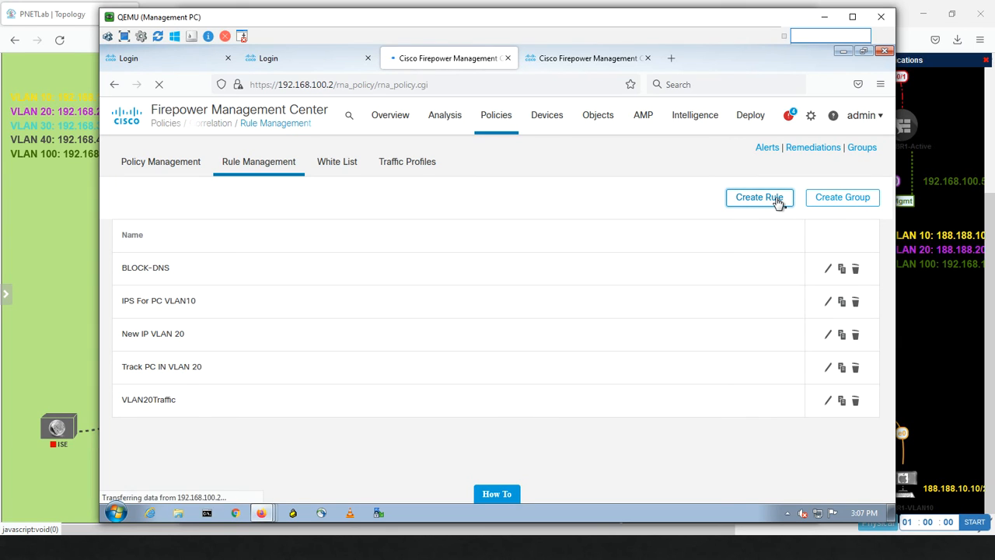
Step: Name the rule Track HTTP and trigger it on a traffic profile change
left_click(301, 240)
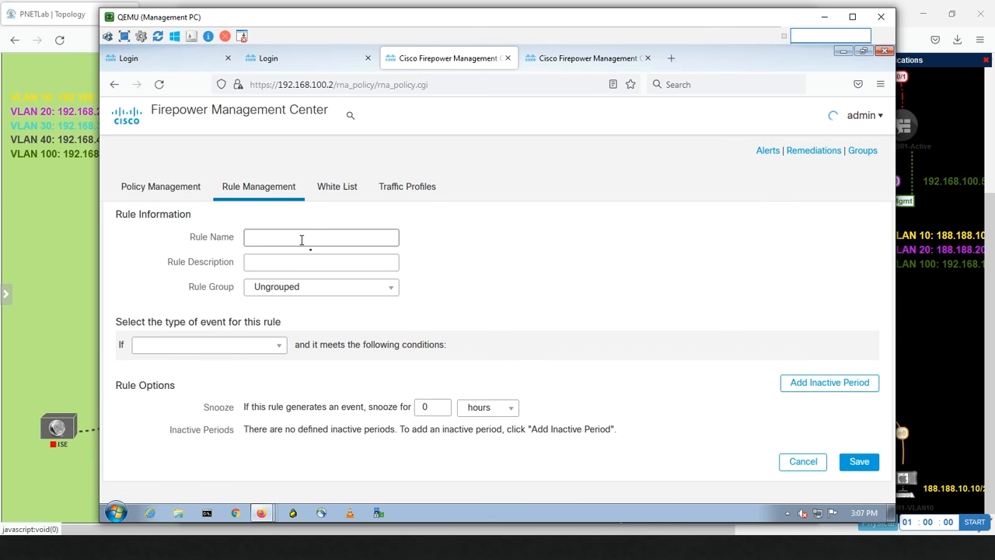
type("Track HTTP")
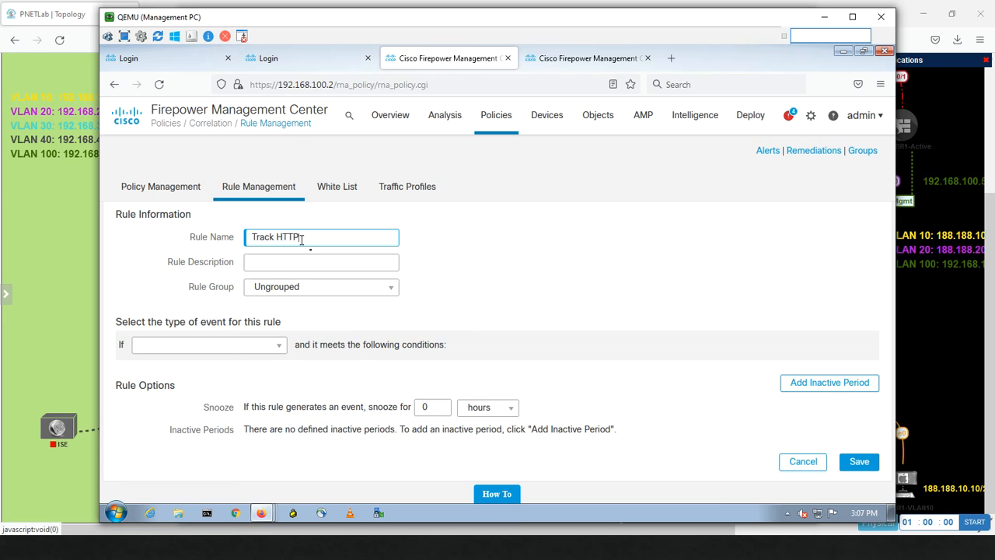
left_click(241, 348)
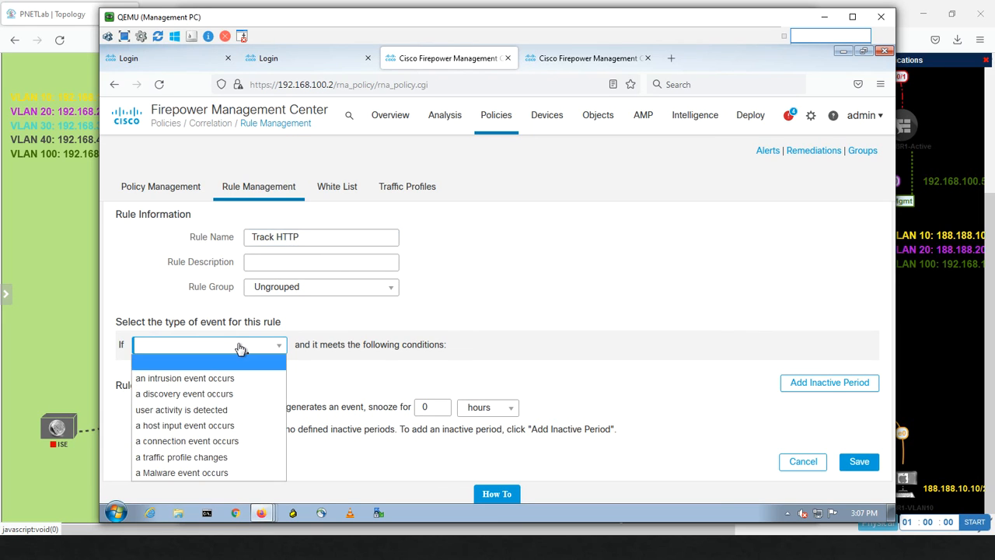
left_click(193, 459)
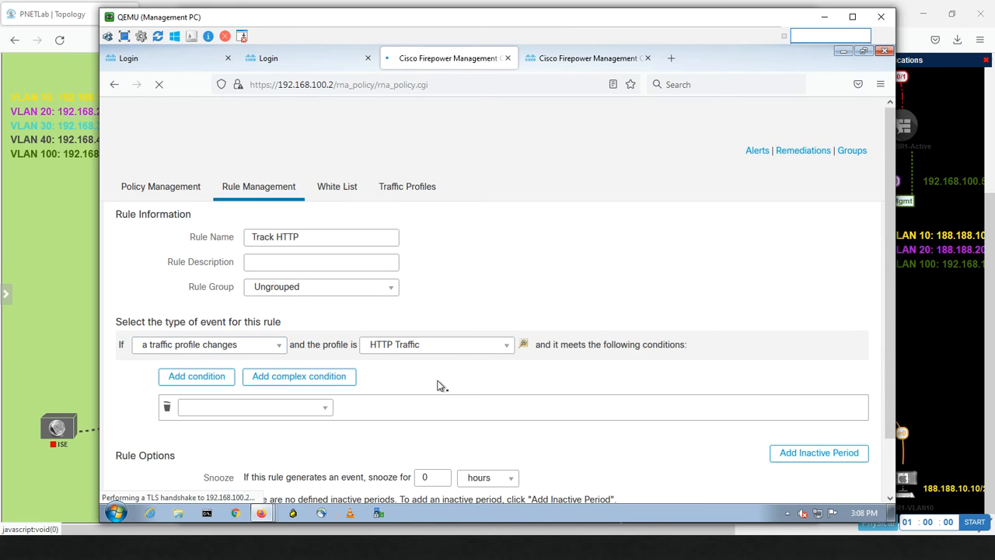
Step: Keep the HTTP Traffic profile, require Number of Connections above 2 standard deviations, and save
left_click(465, 352)
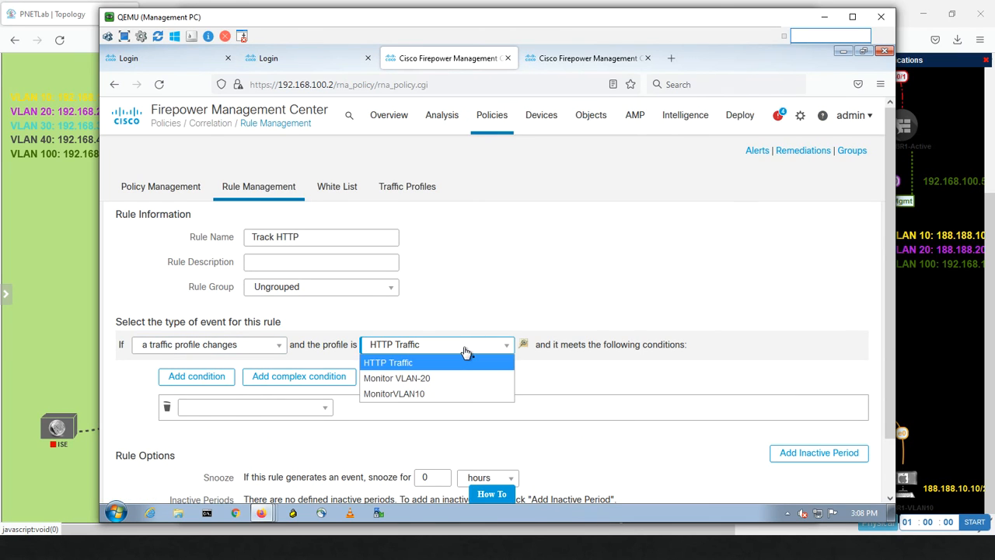
left_click(465, 352)
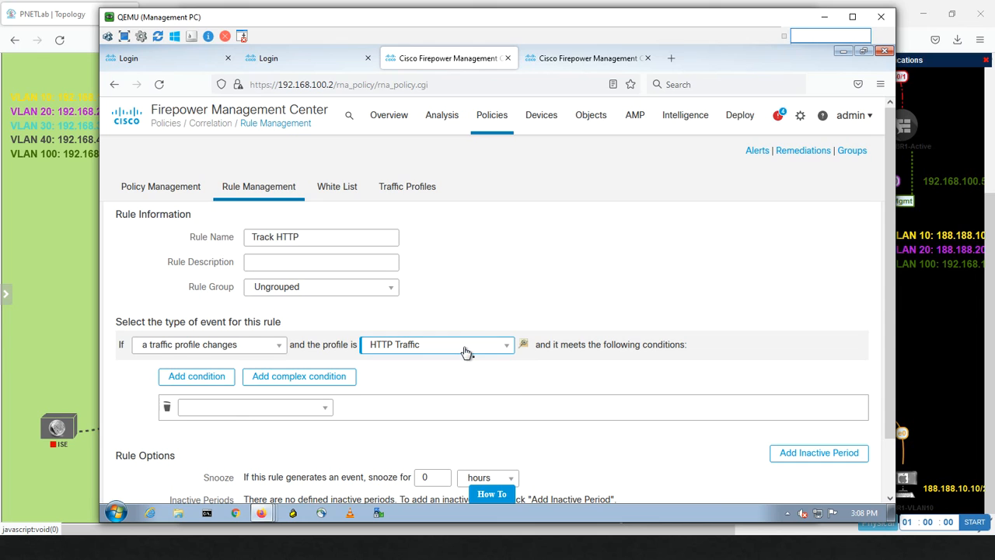
left_click(256, 412)
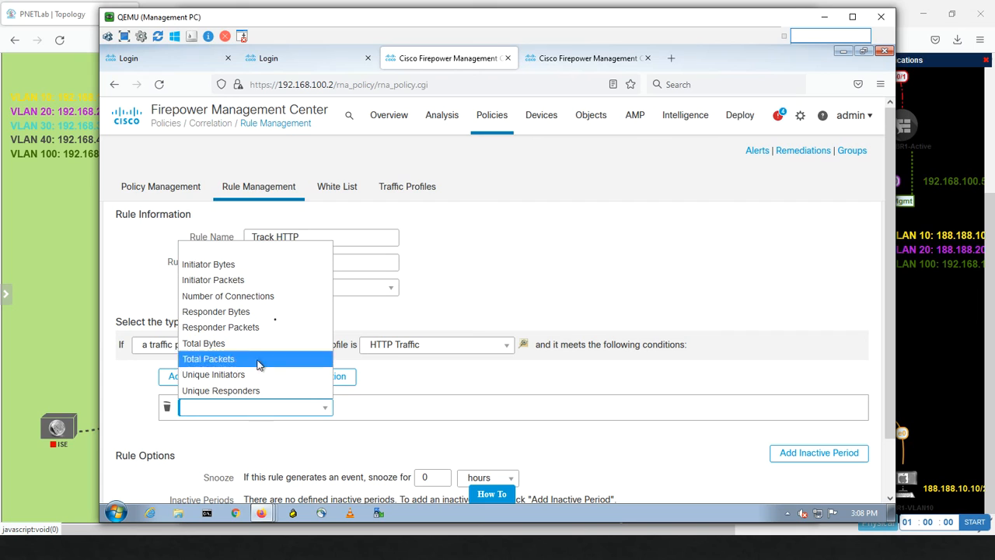
left_click(273, 300)
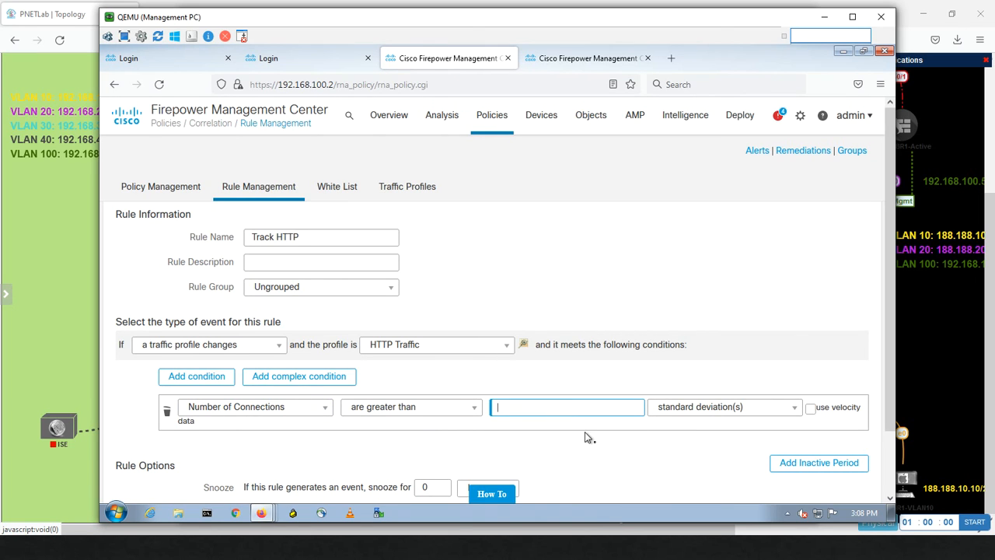
type("2")
left_click(568, 425)
scroll(884, 395, "down", 2)
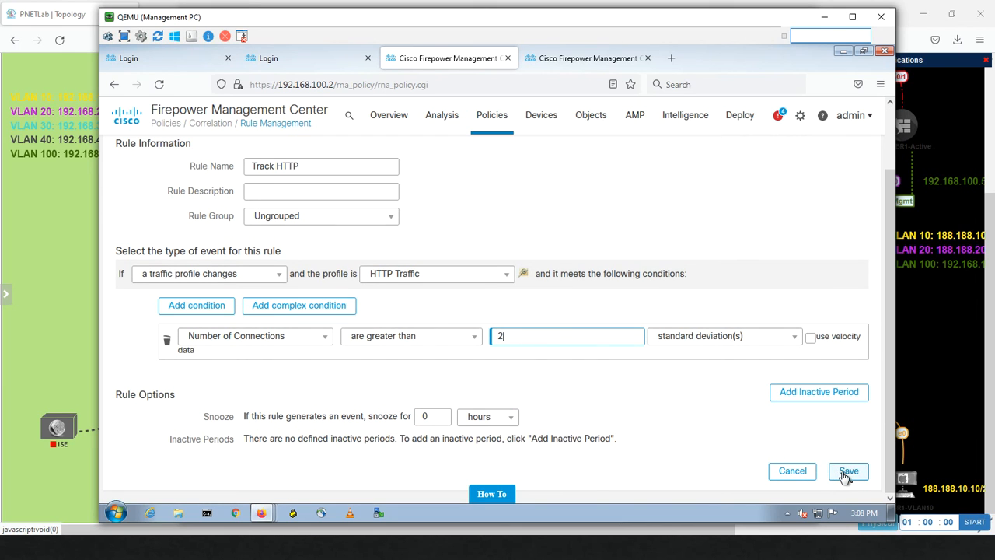
left_click(846, 472)
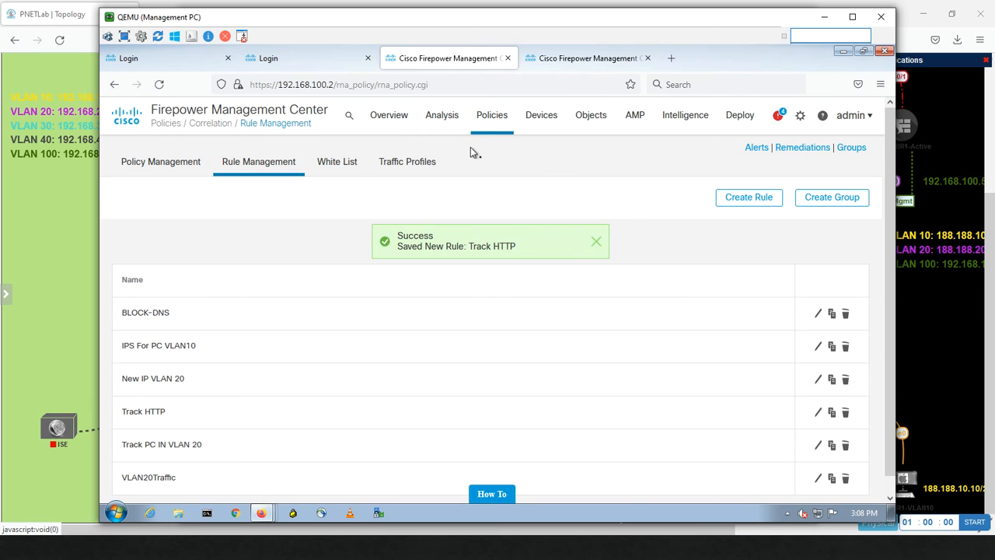
Step: Create correlation policy HHTP-Traffic and add the Track HTTP rule to it
left_click(159, 164)
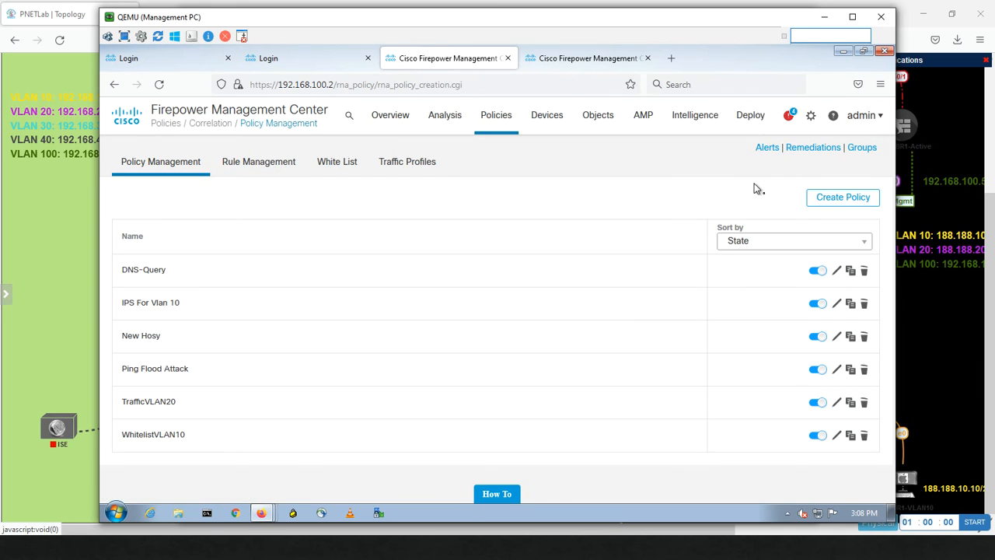
left_click(837, 199)
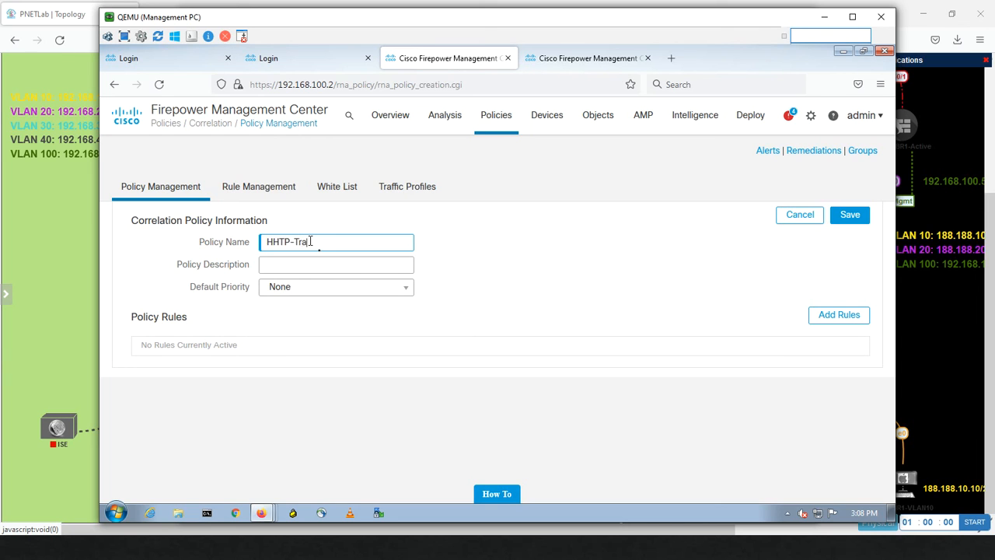
left_click(827, 315)
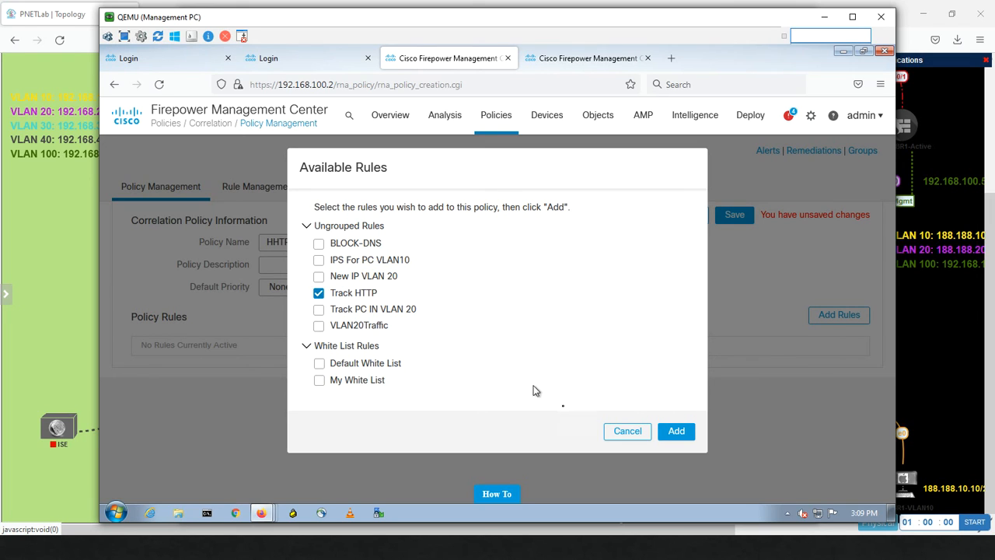
left_click(678, 432)
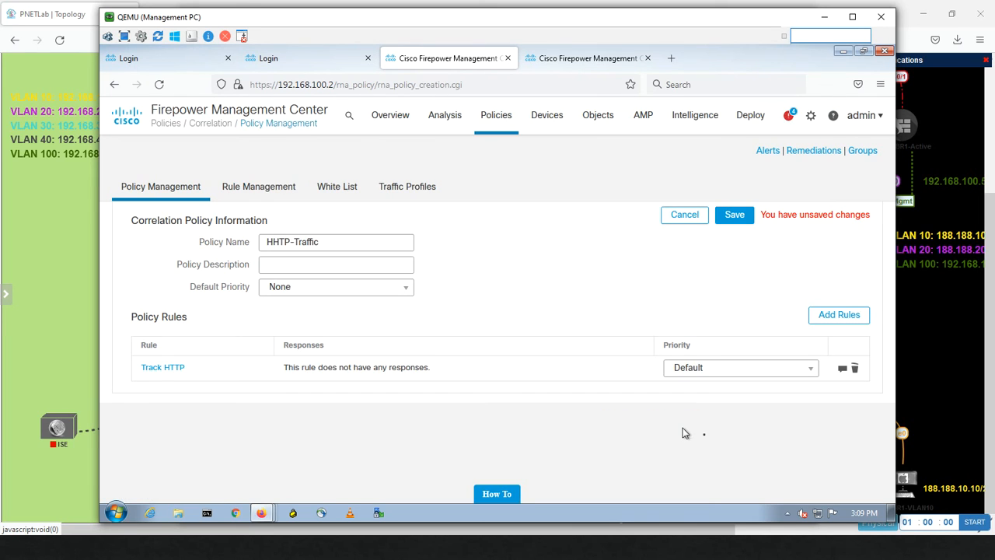
Step: Assign the Miaari-Email response to the Track HTTP rule
left_click(843, 370)
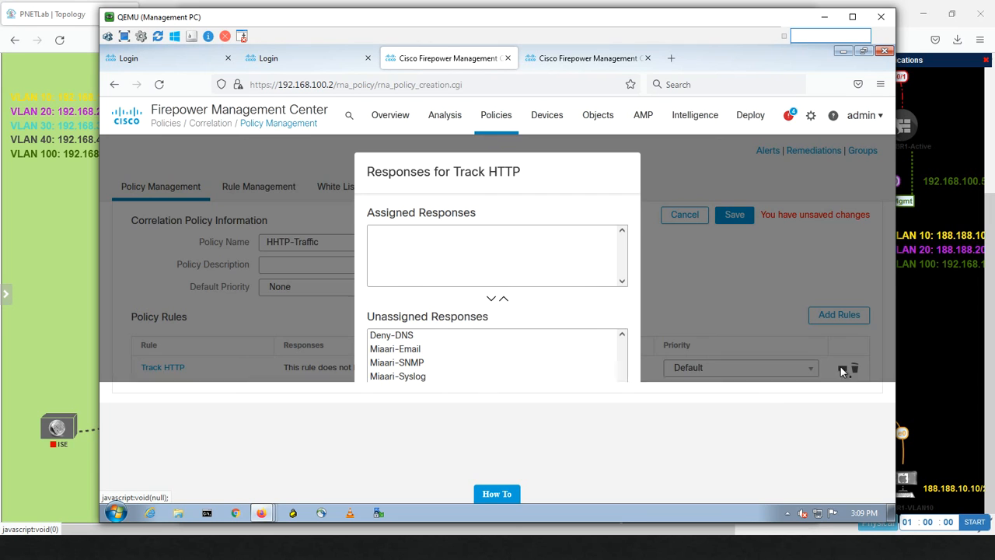
left_click(393, 350)
left_click(504, 300)
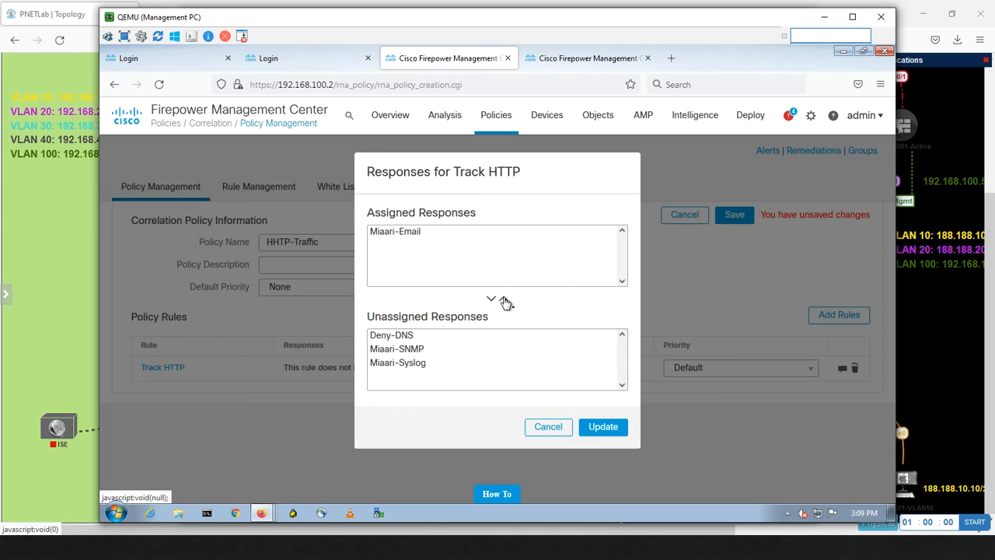
left_click(601, 427)
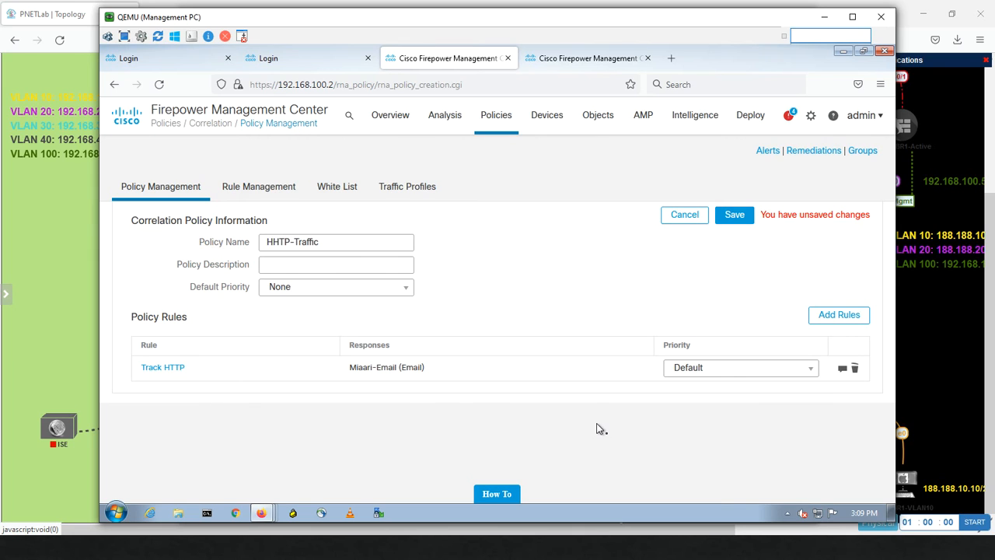
Step: Save the HHTP-Traffic policy and switch it on in the policy list
left_click(737, 218)
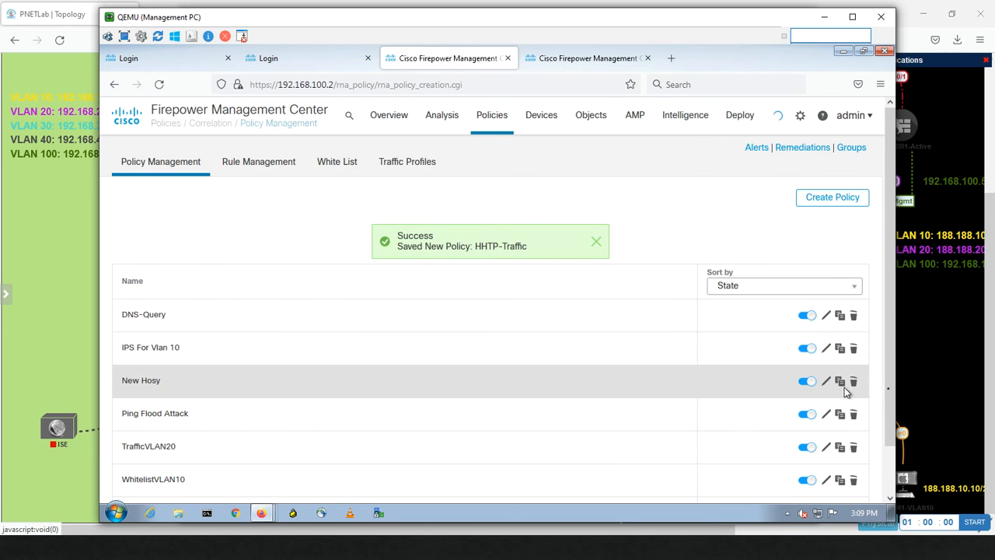
scroll(893, 360, "down", 2)
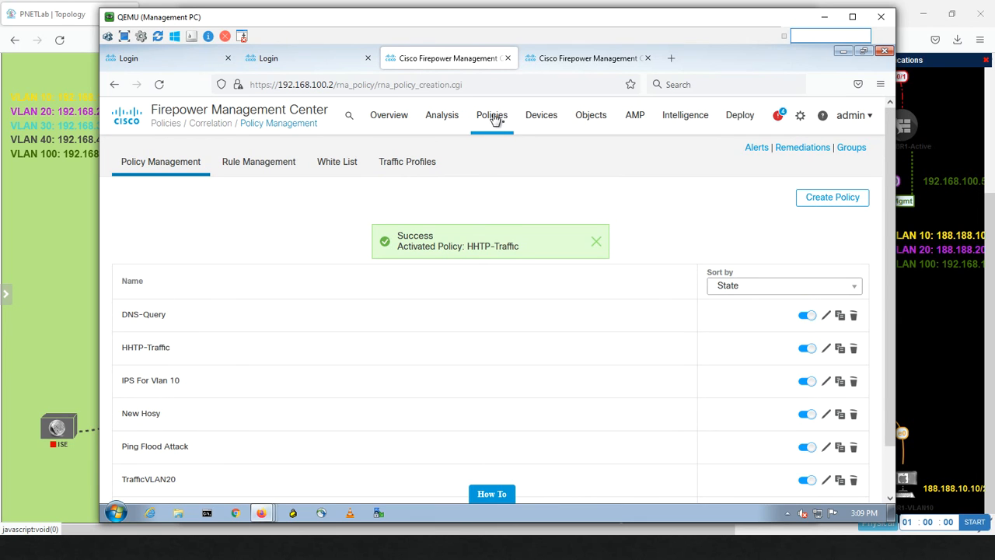
mouse_move(496, 118)
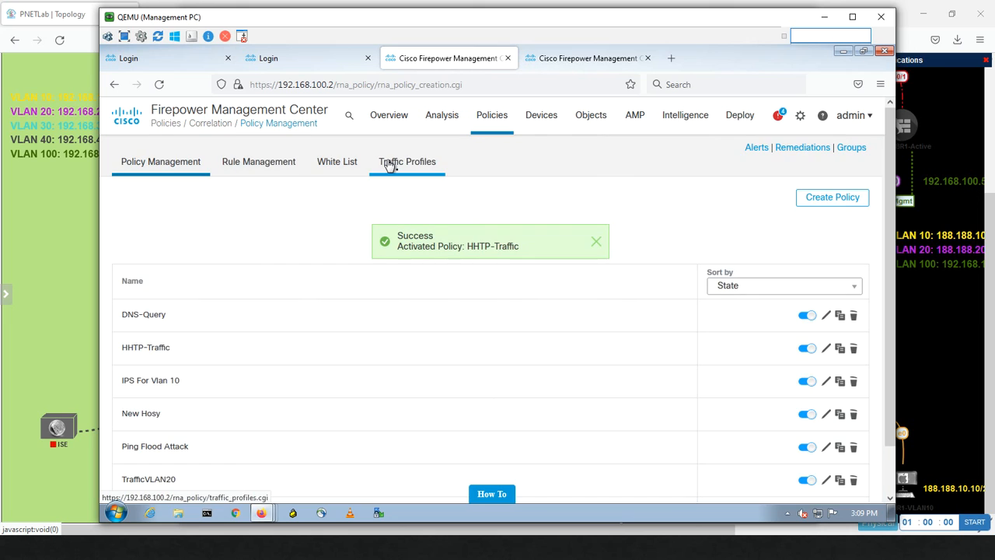
Step: Show the HTTP Traffic profile's Bytes over Time graph from the Traffic Profiles list
left_click(391, 164)
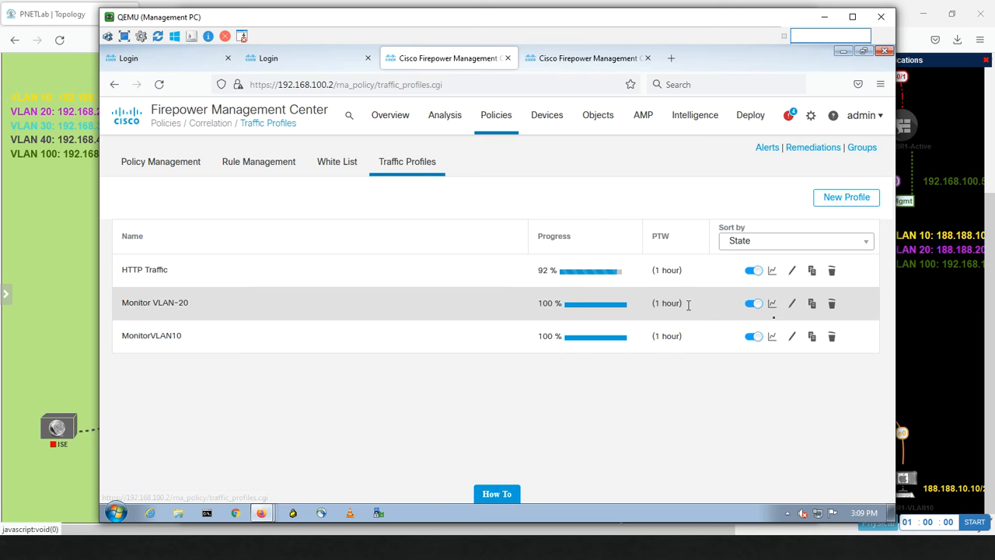
left_click(772, 270)
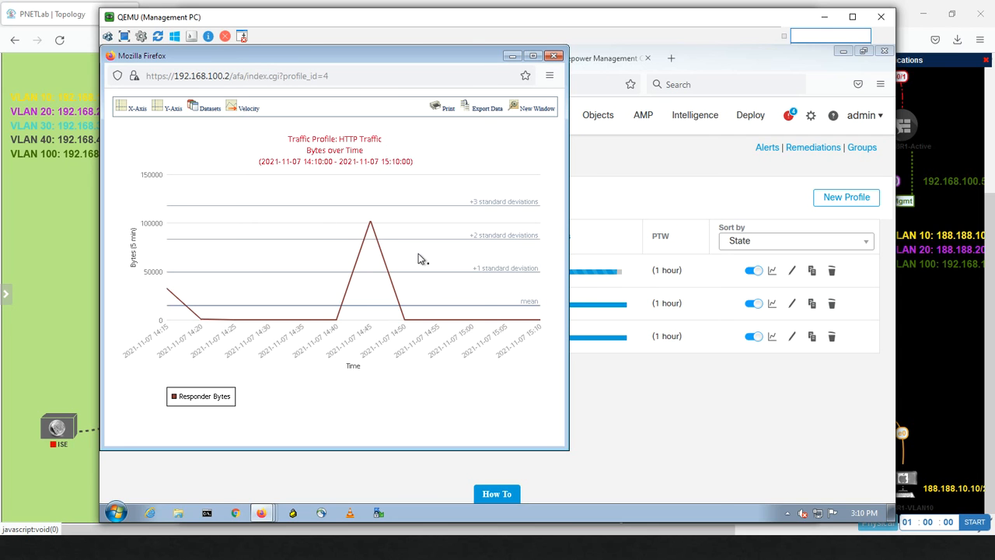
Step: Launch Microsoft Outlook from the system search
key("super")
type("out")
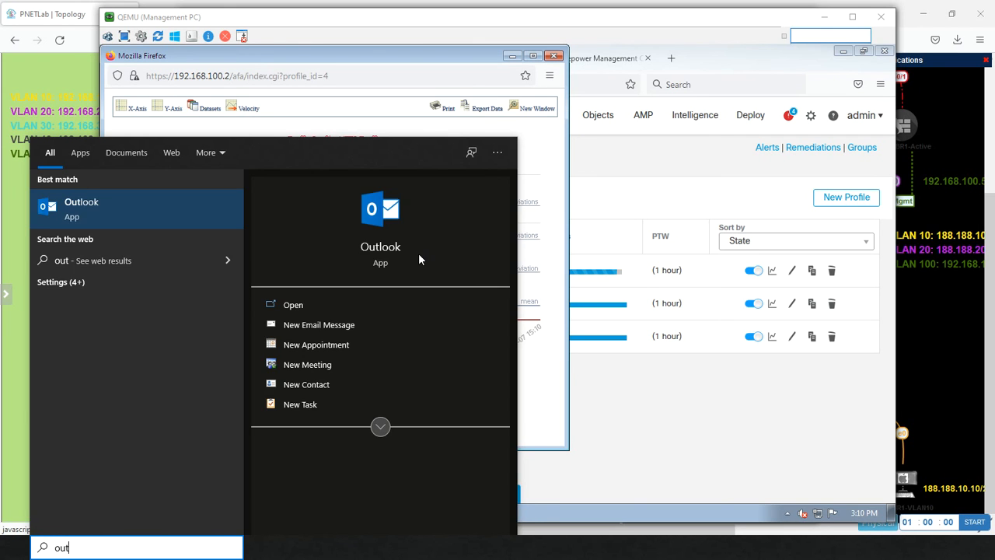
key("Return")
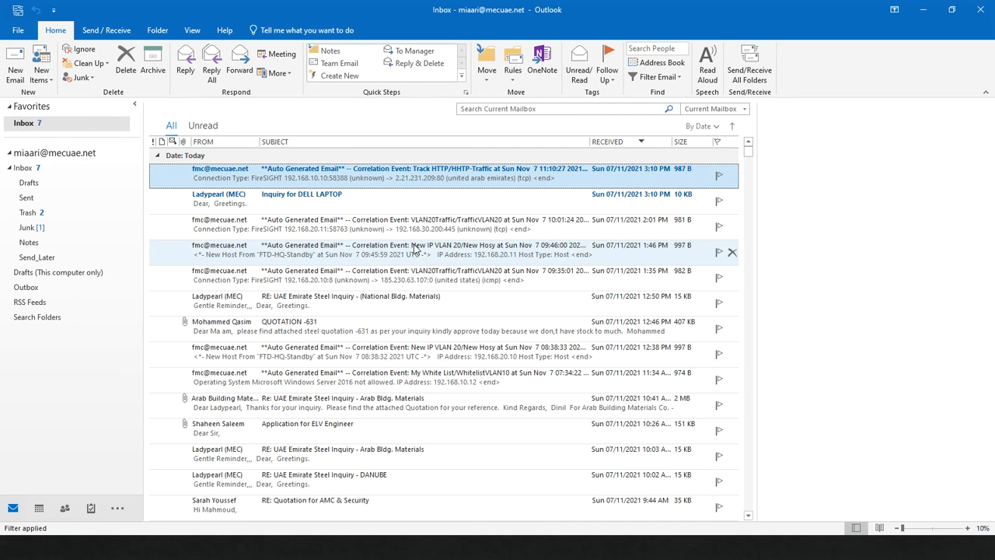
Step: Read the newest 'Correlation Event: Track HTTP' alert email reporting 192.168.10.10 to 2.21.231.209:80
left_click_drag(326, 167, 326, 173)
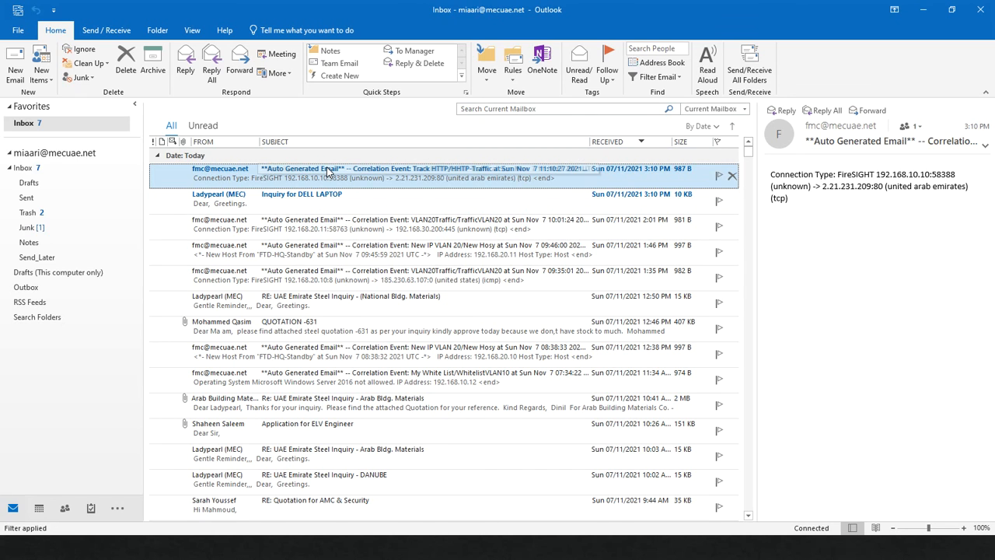
double_click(331, 171)
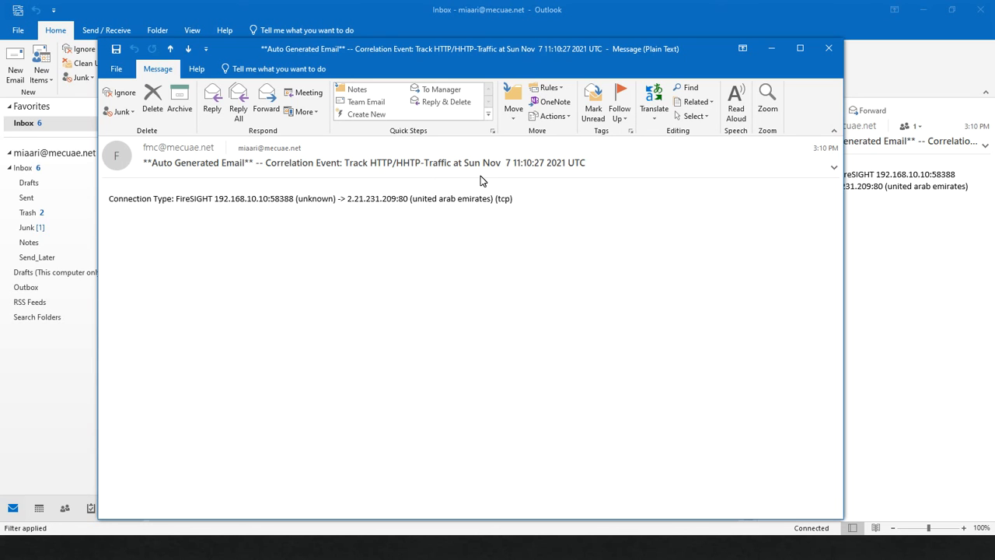
triple_click(259, 204)
left_click(259, 204)
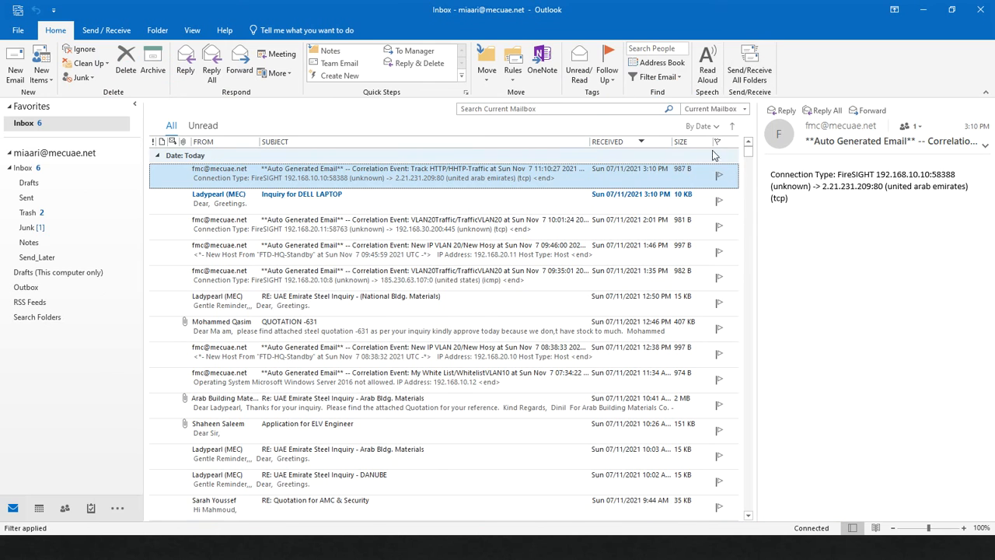
Step: Return to the Management PC and bring the Firepower Traffic Profiles page to the front
key("alt+Tab")
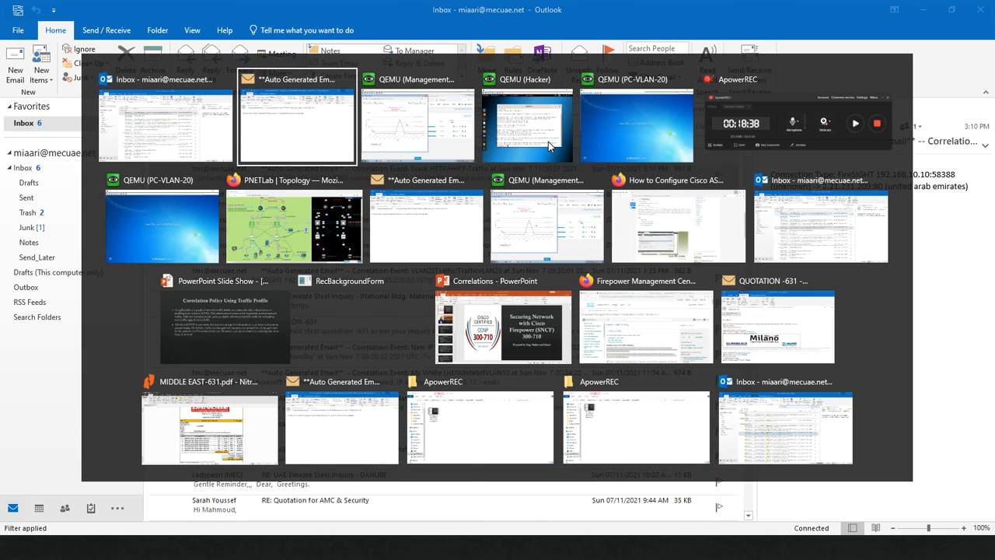
key("alt+Tab")
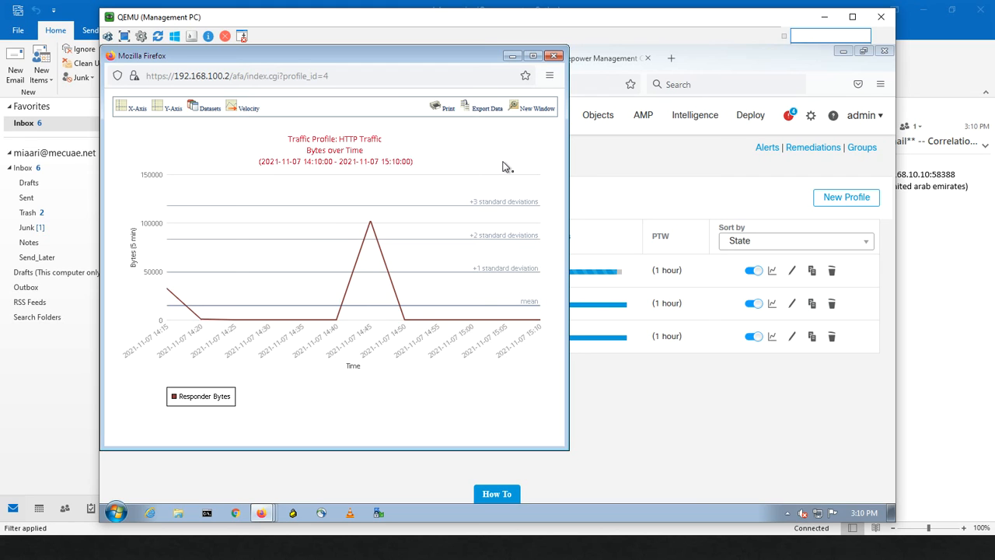
left_click(678, 400)
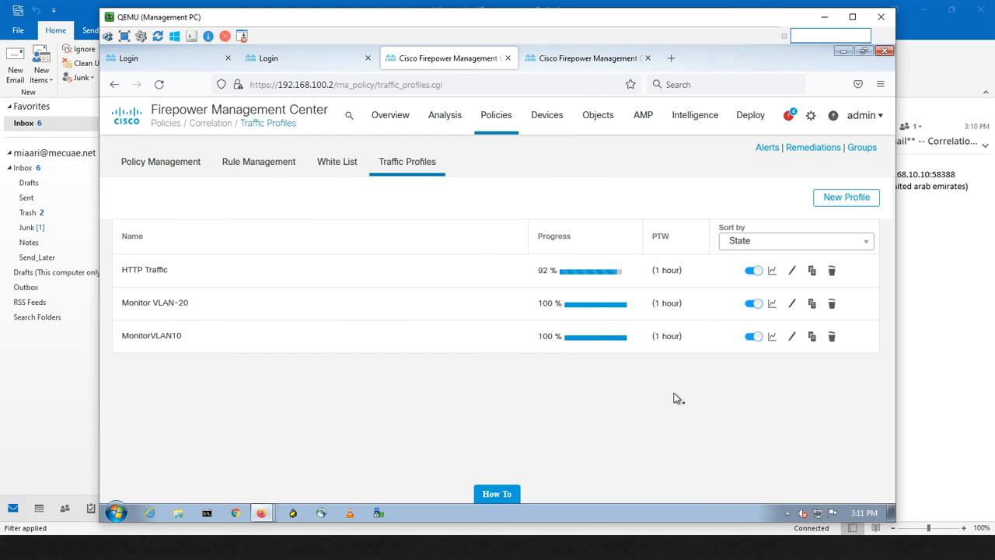